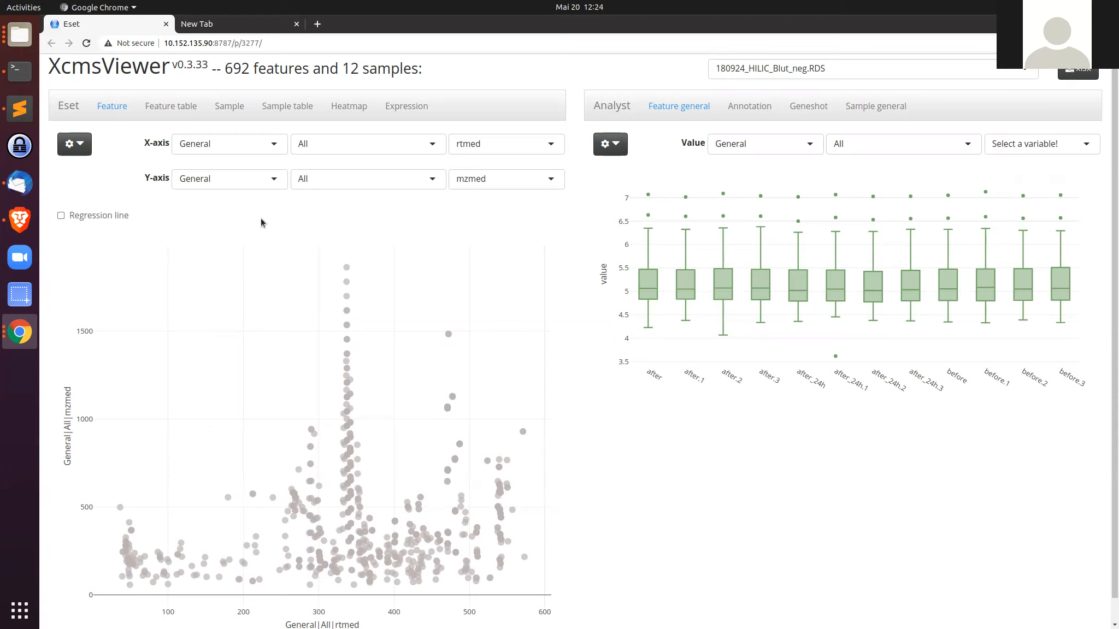
Step: Review the sample table, then open the sample PCA scatter plot
click(288, 109)
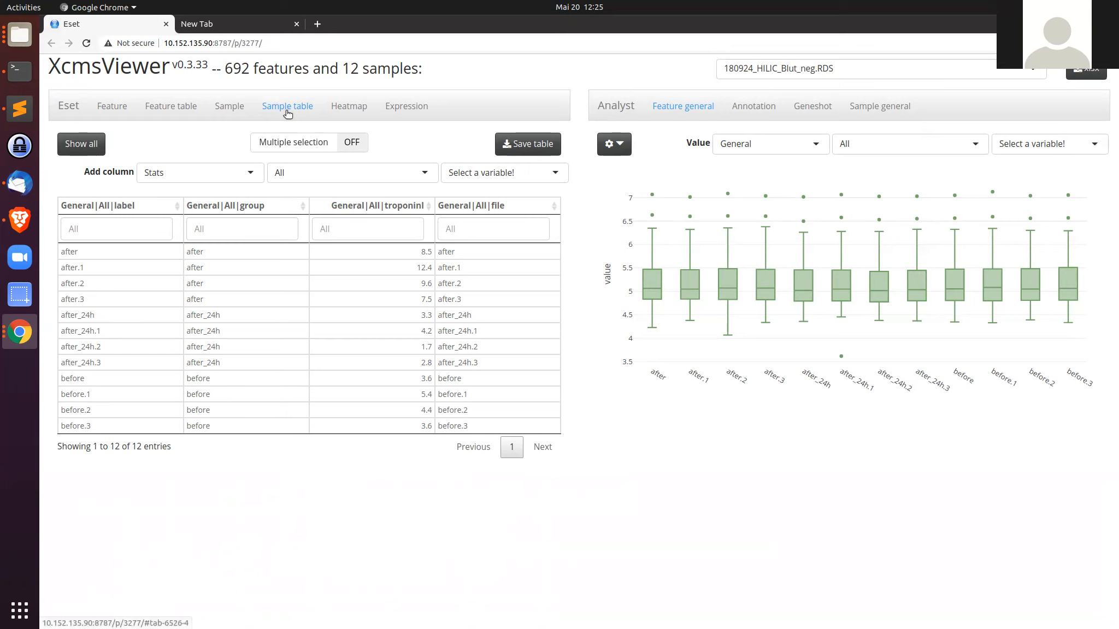
click(227, 111)
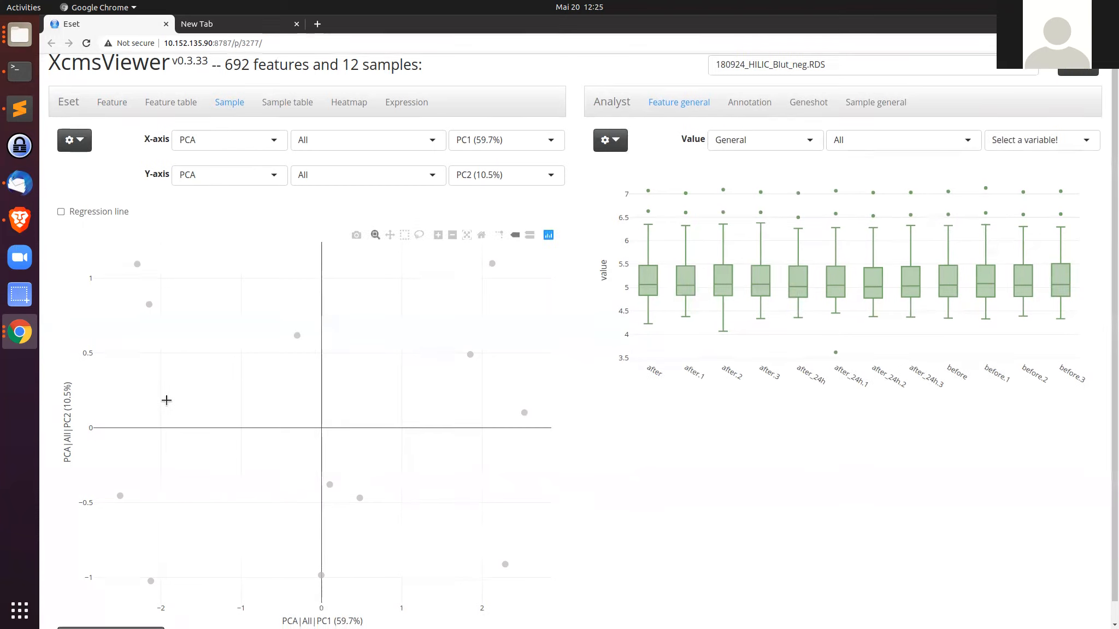
Step: Color the sample PCA points by the group variable
scroll(153, 426, down, 1)
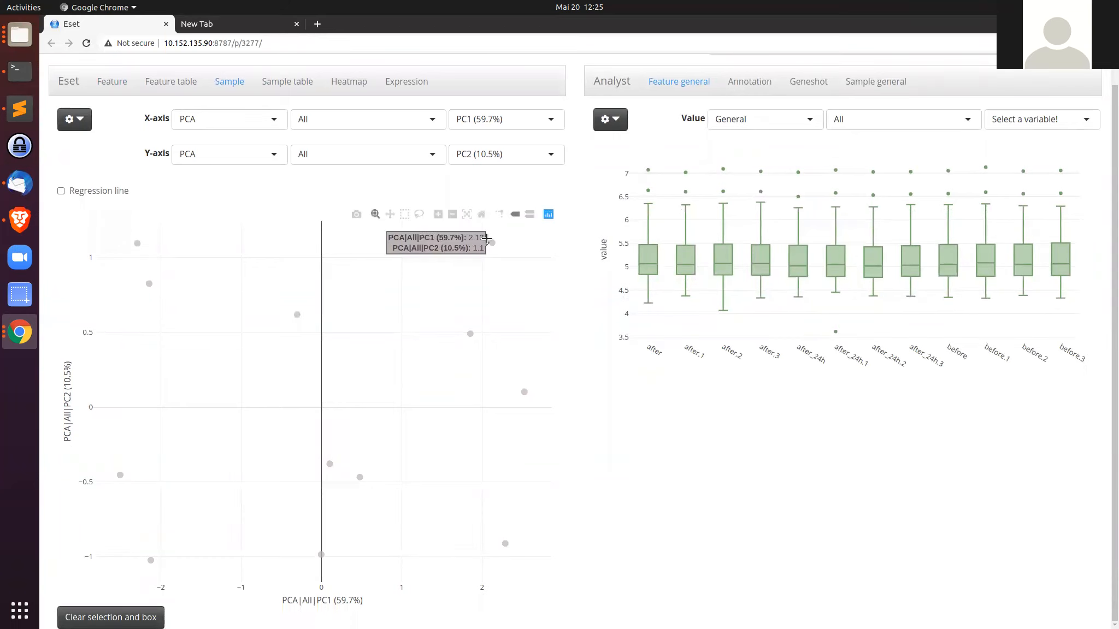
click(77, 121)
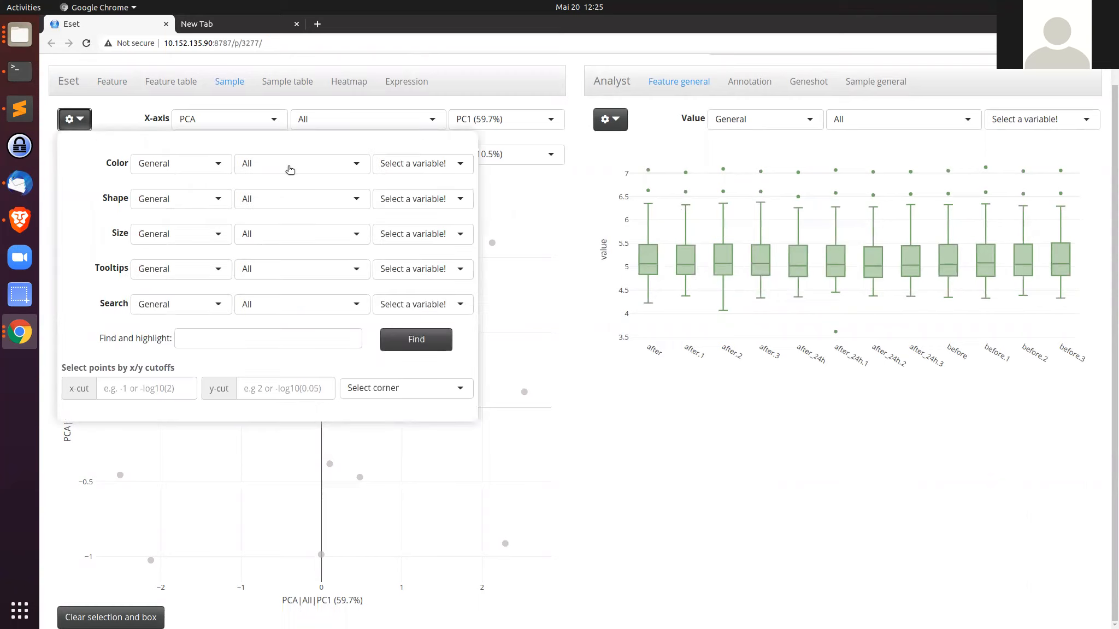
click(429, 164)
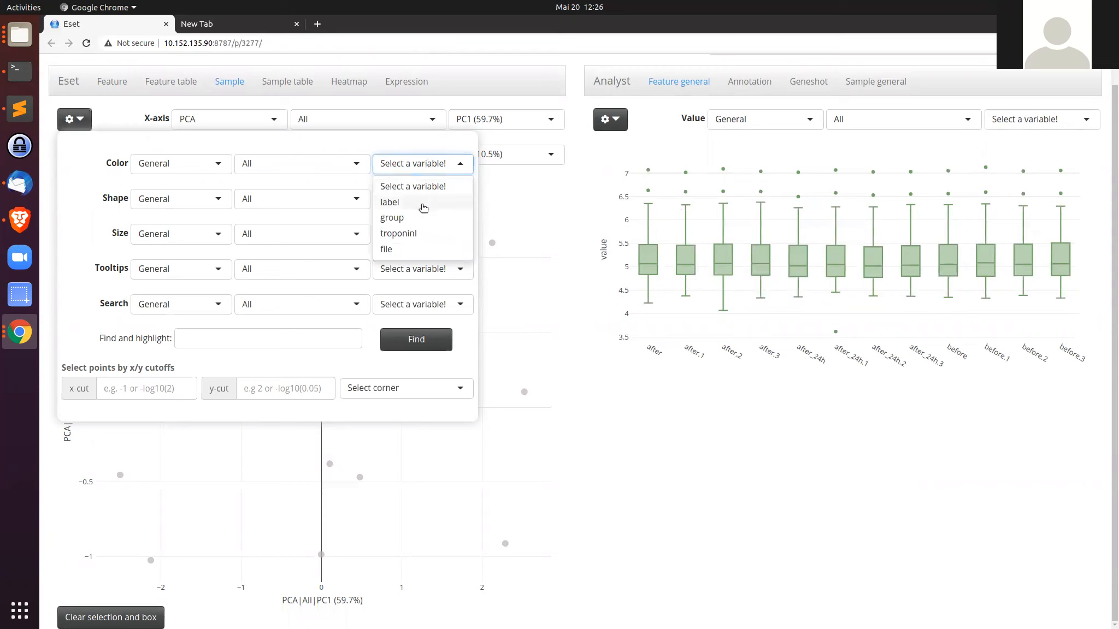
click(417, 218)
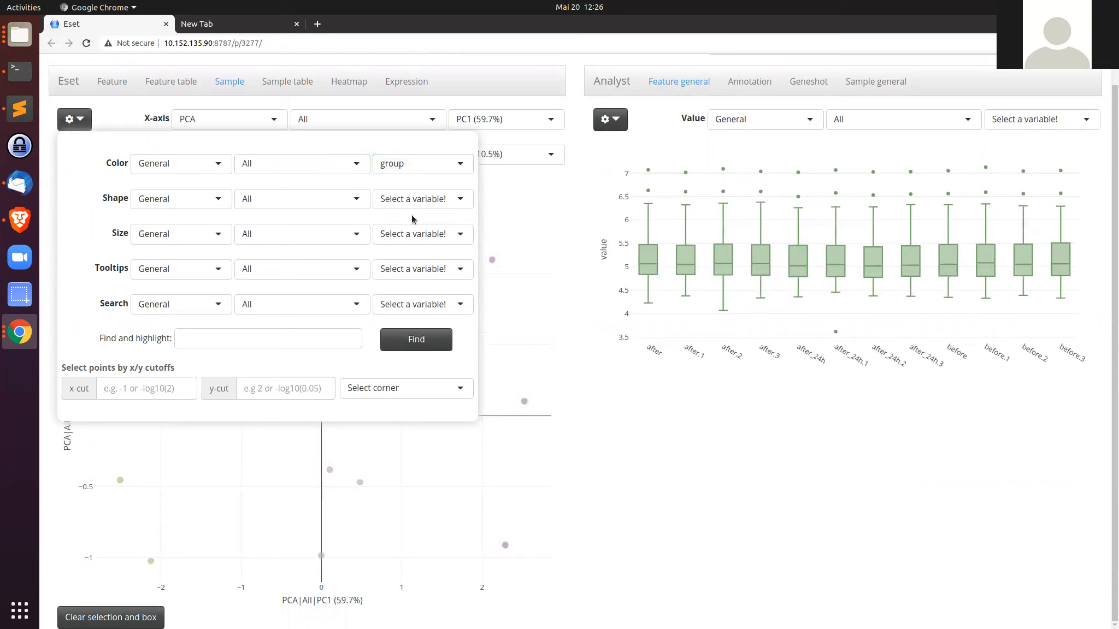
click(85, 125)
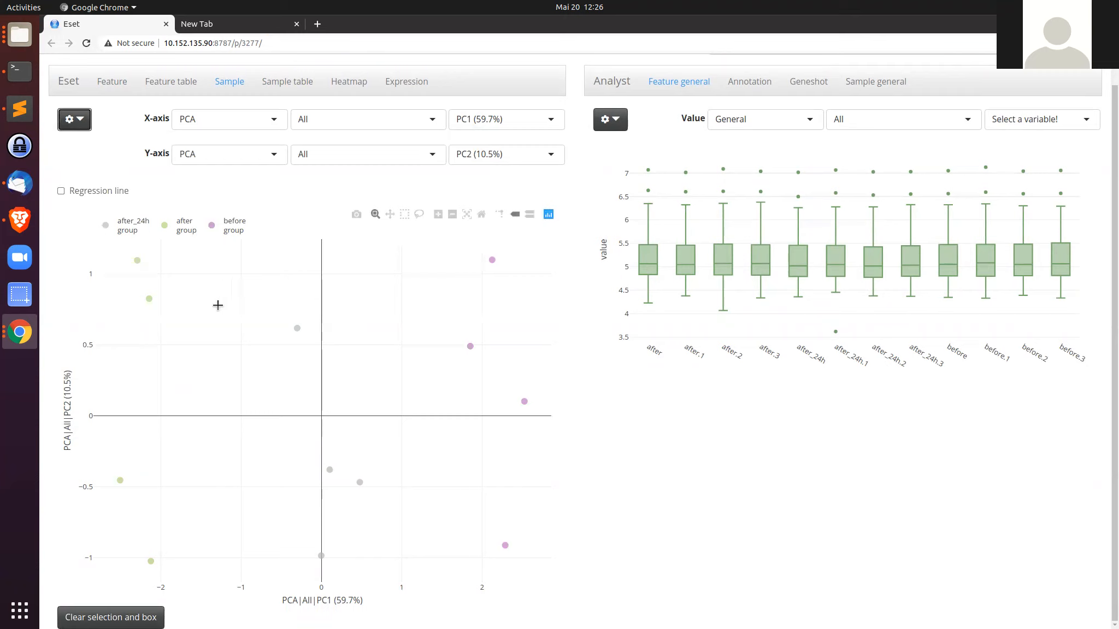
mouse_move(315, 330)
mouse_move(137, 248)
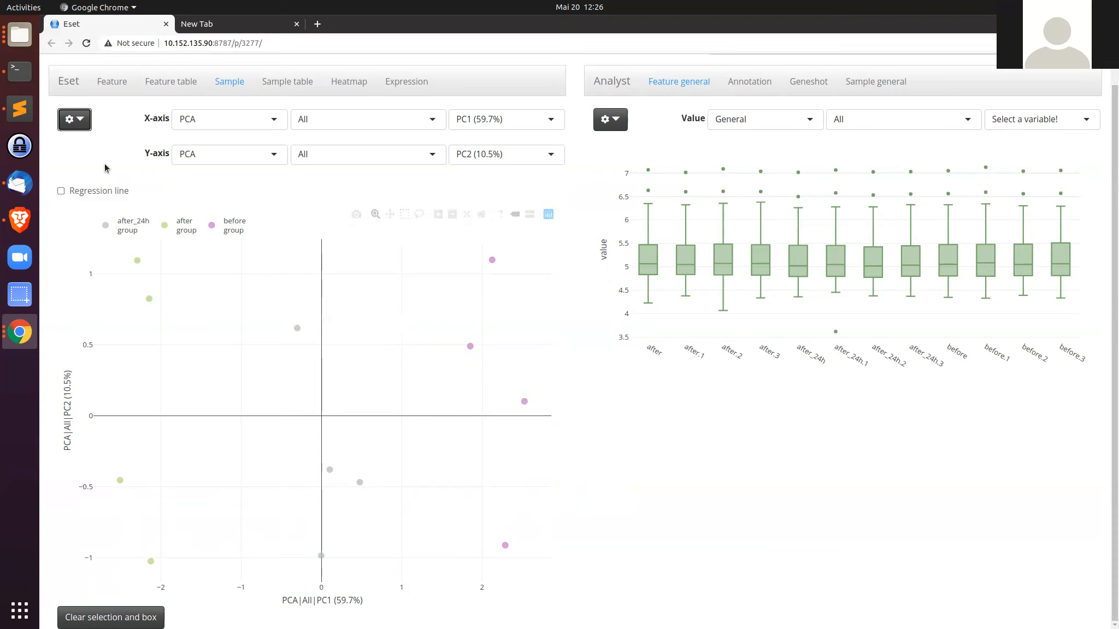
click(74, 119)
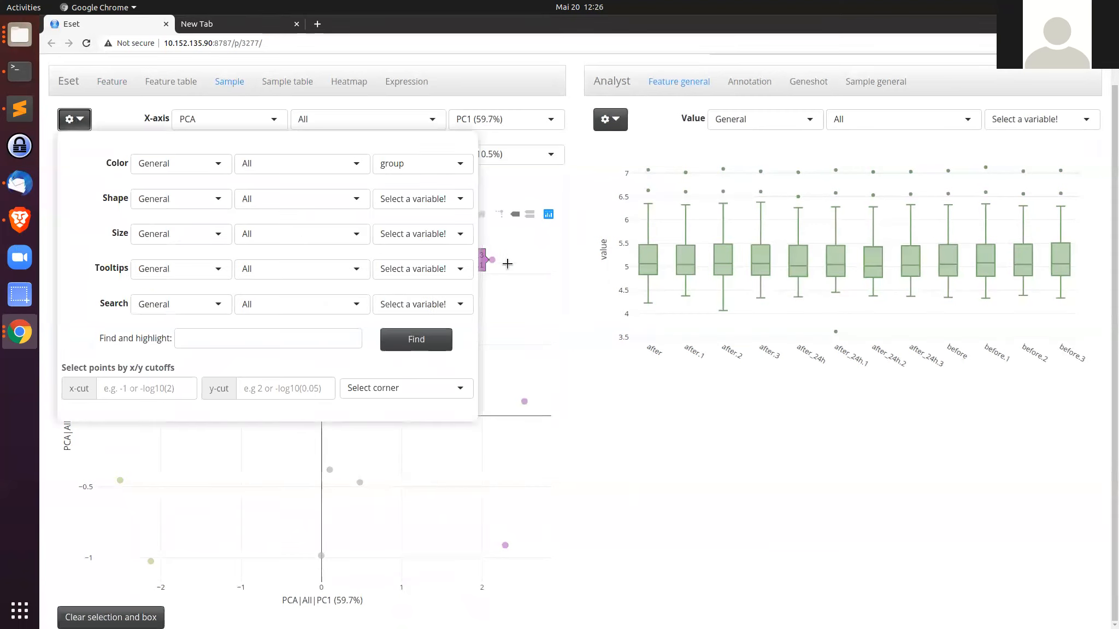
click(75, 119)
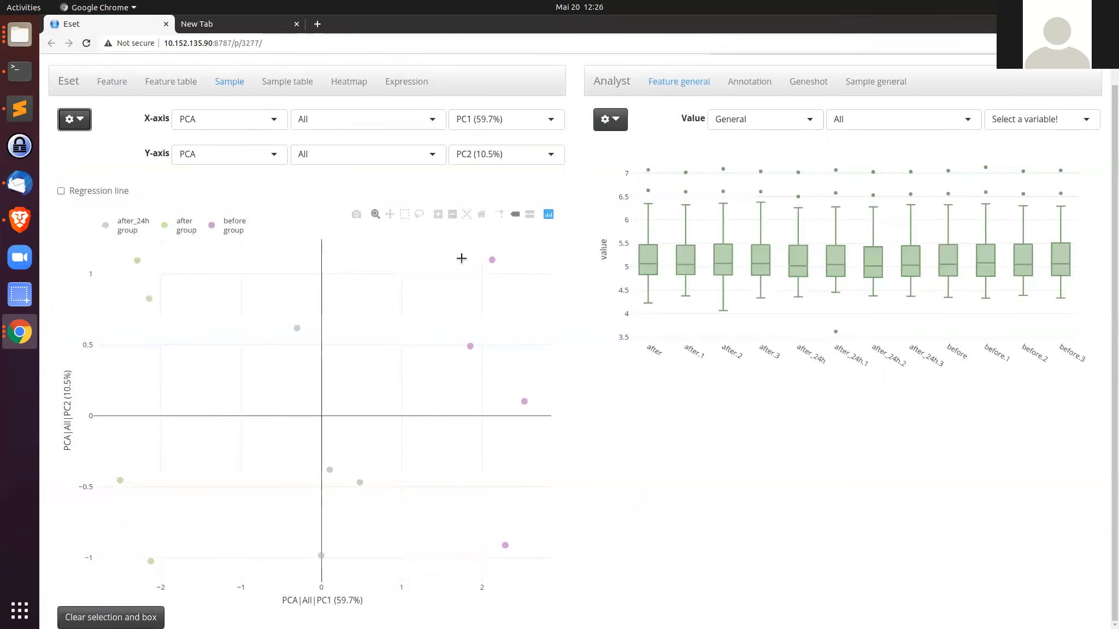
mouse_move(493, 262)
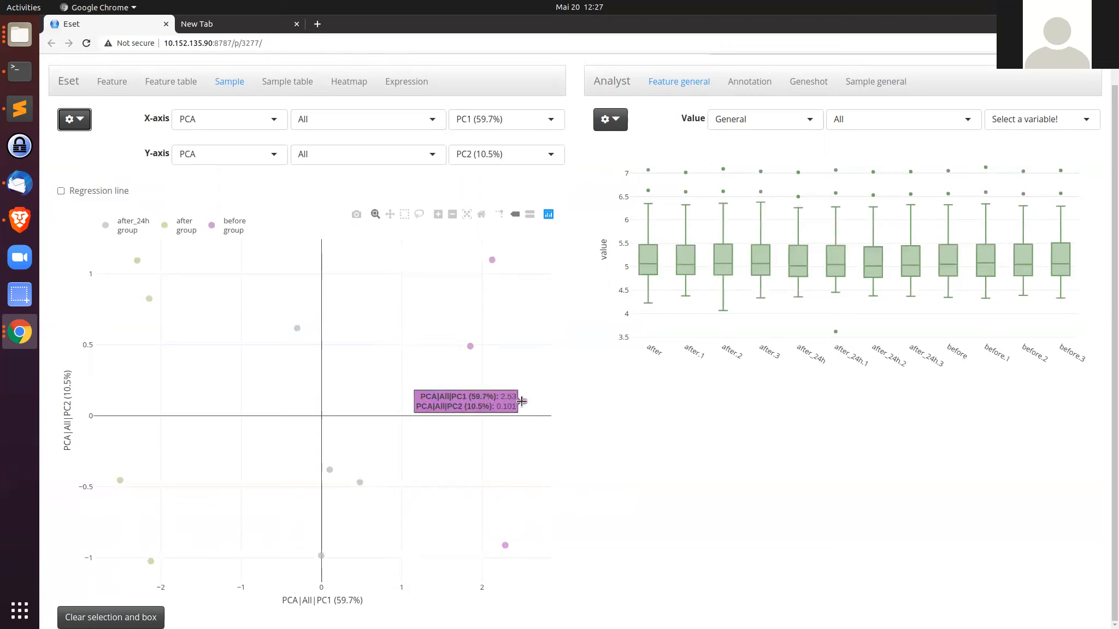
Step: Set the PCA point tooltips to show the sample label
click(80, 121)
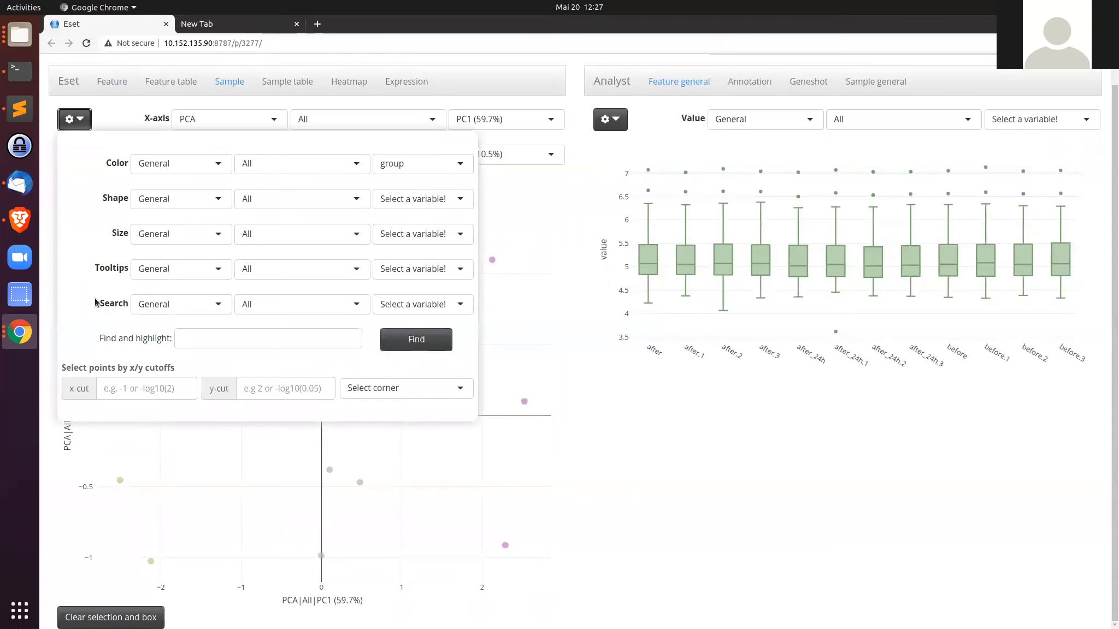
click(445, 271)
click(421, 309)
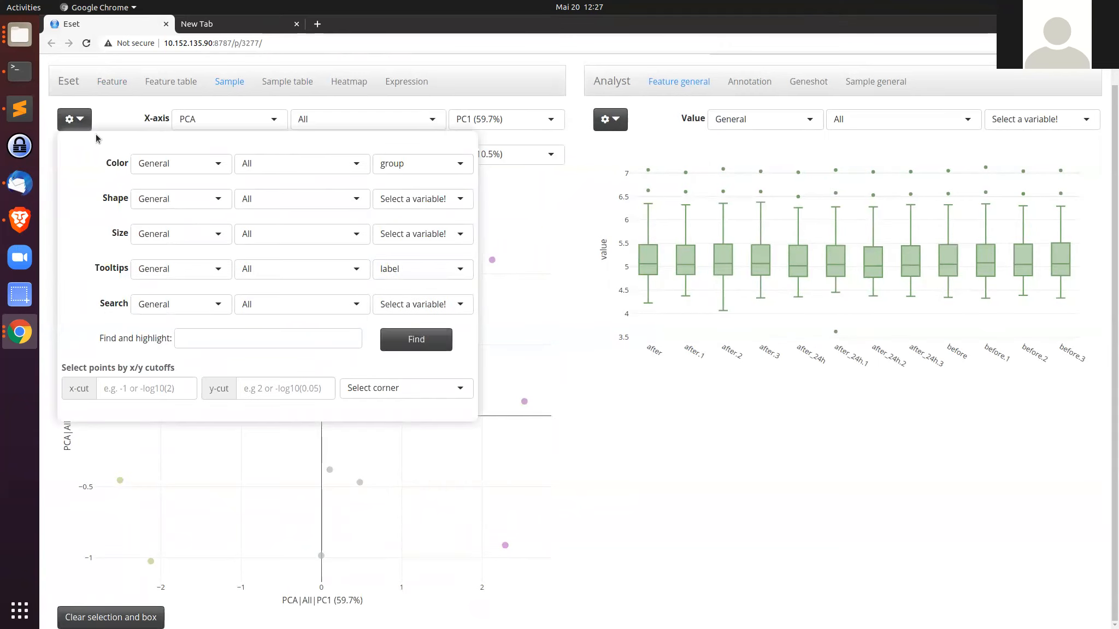
click(74, 119)
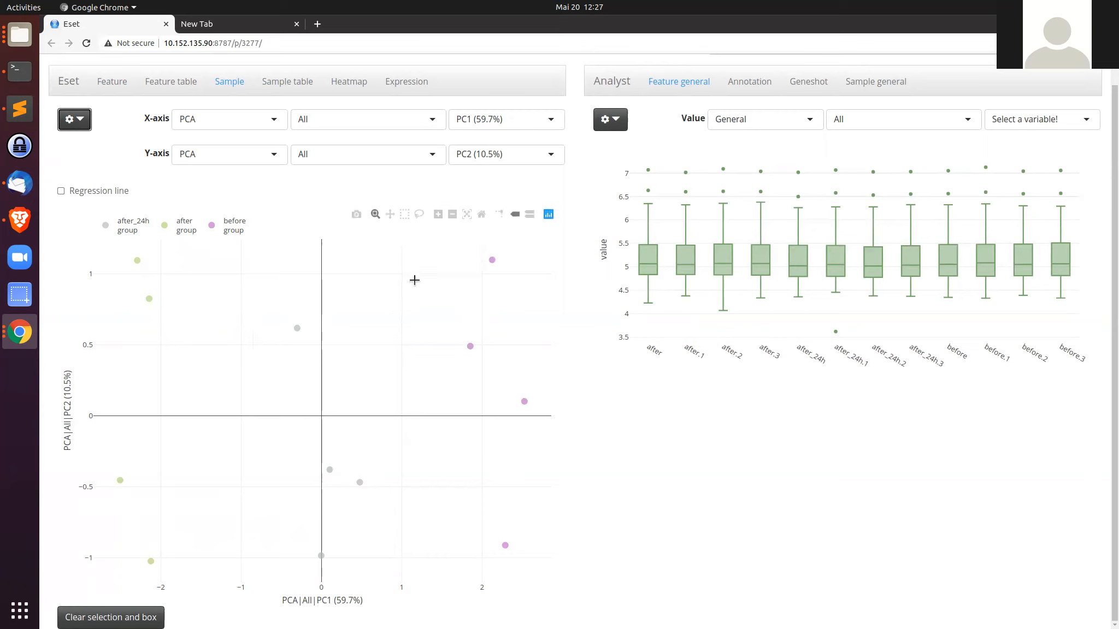
Step: Box-select the four before-group samples on the right of the PCA plot and open the Sample general analysis
click(403, 218)
drag(432, 246, 547, 562)
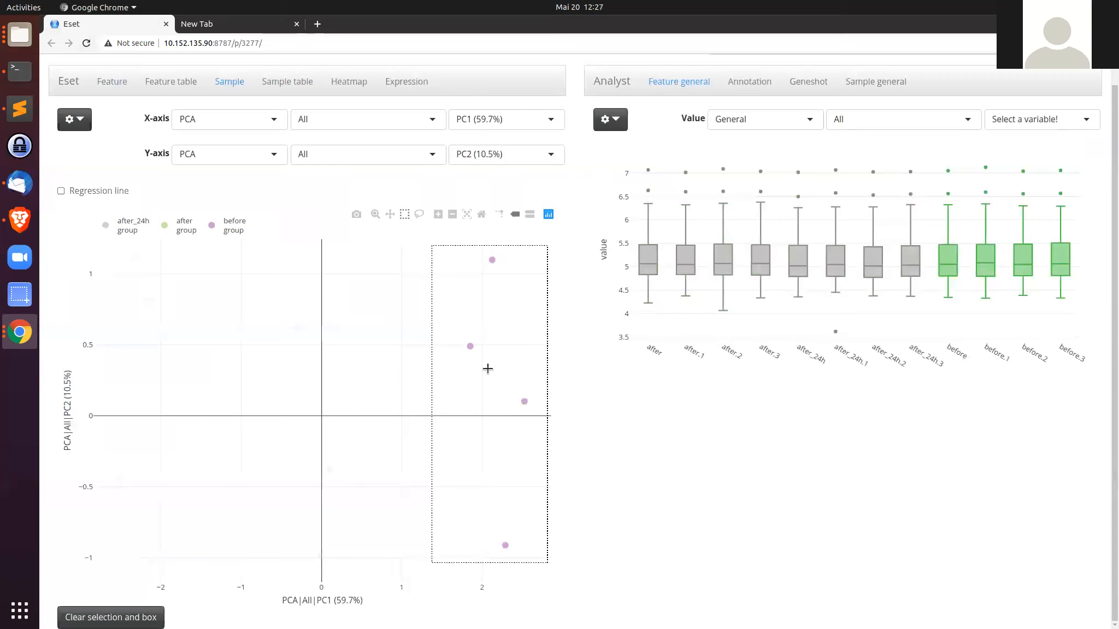
click(869, 88)
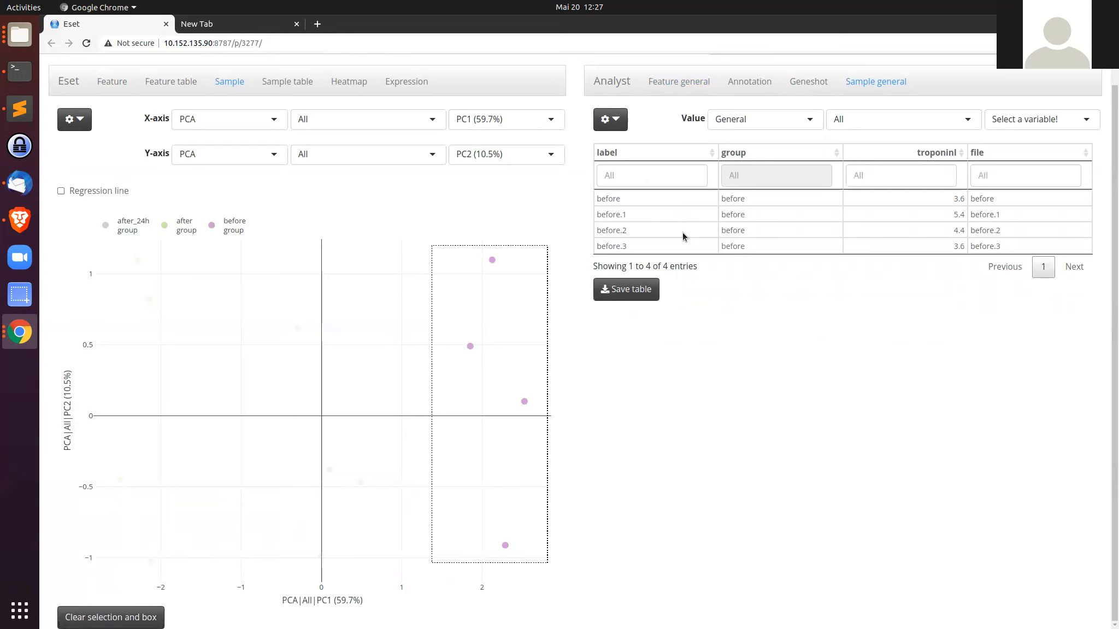
Step: Compare troponinI values between the selected and unselected samples
mouse_move(495, 259)
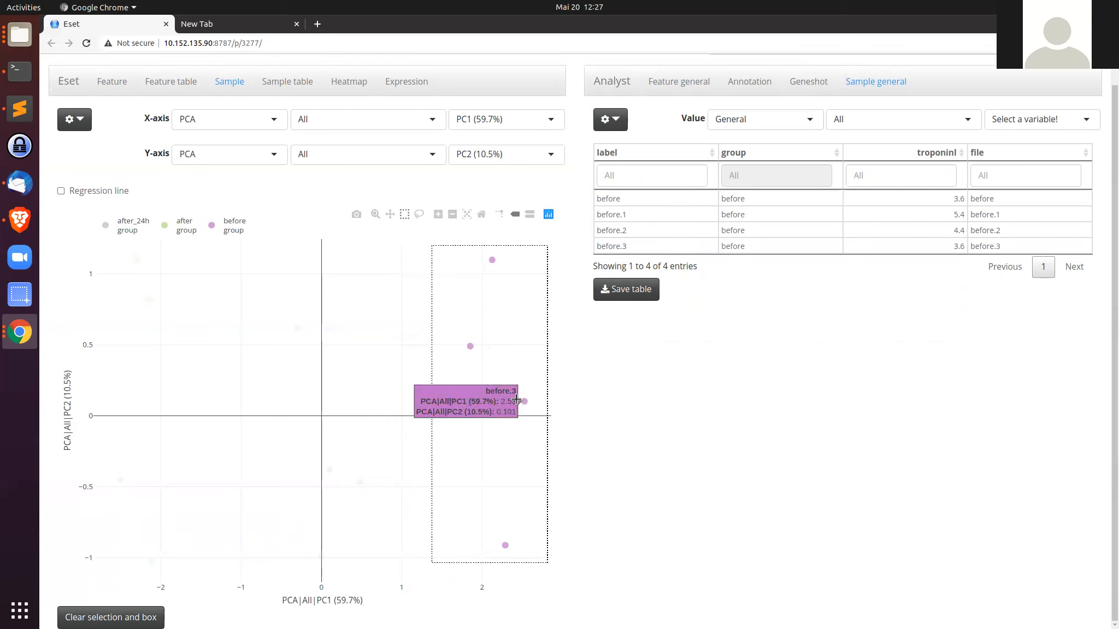
mouse_move(474, 341)
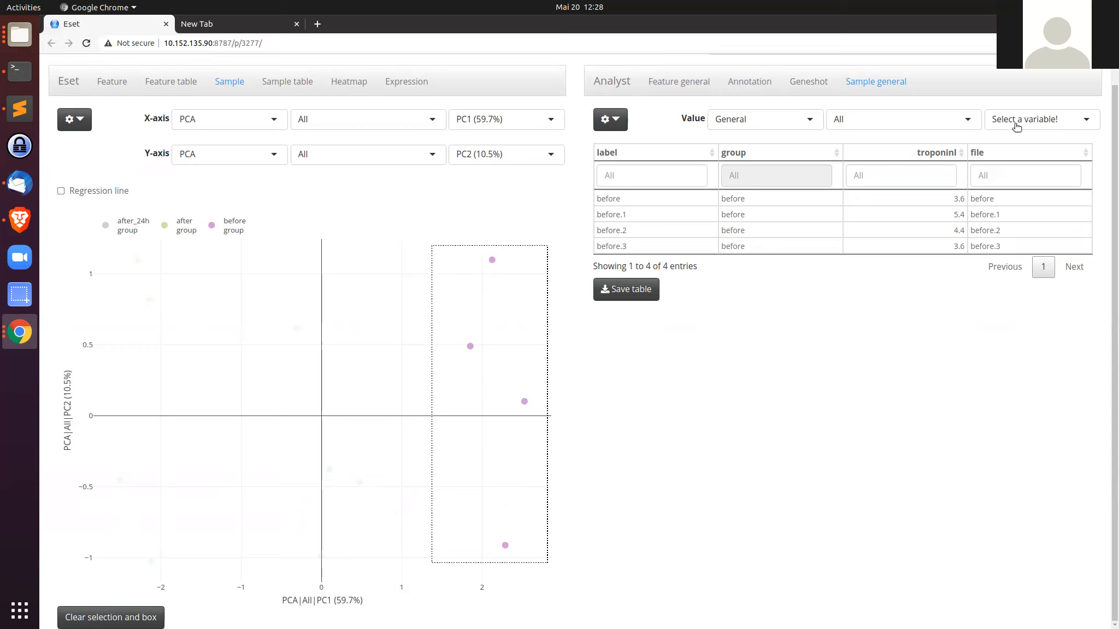
click(1047, 121)
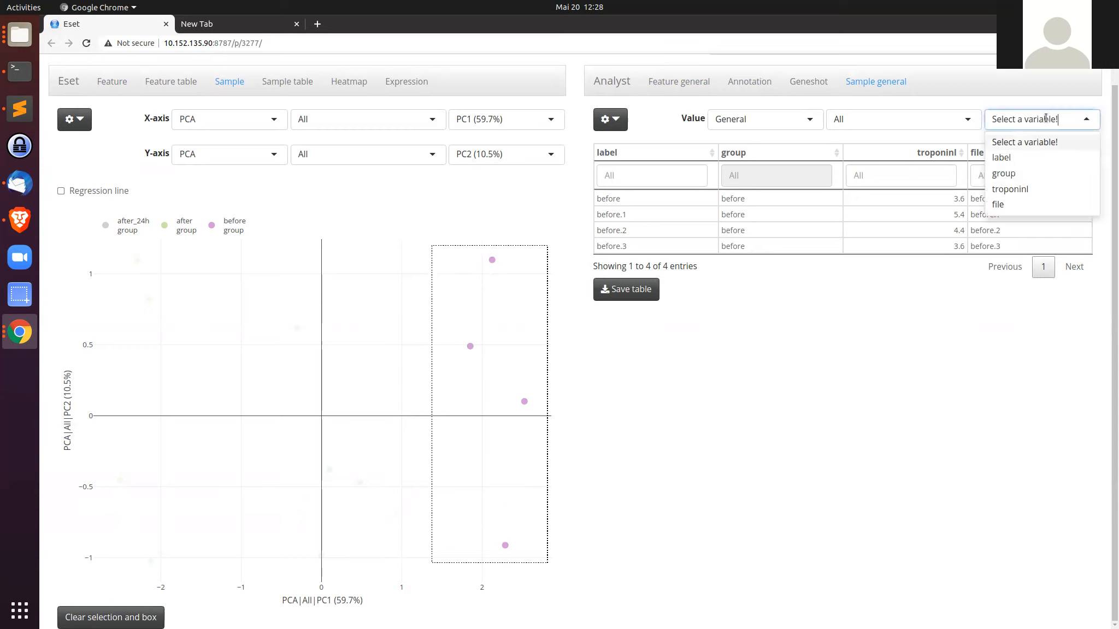
click(1017, 192)
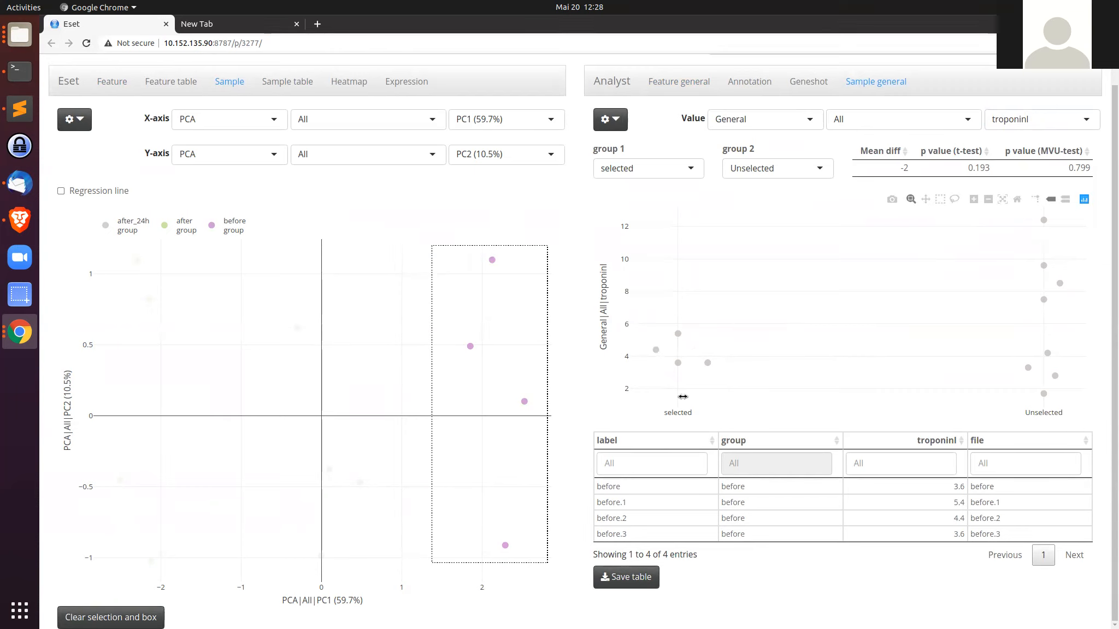
Step: Reselect only the four after-group samples on the left side of the PCA plot
mouse_move(683, 340)
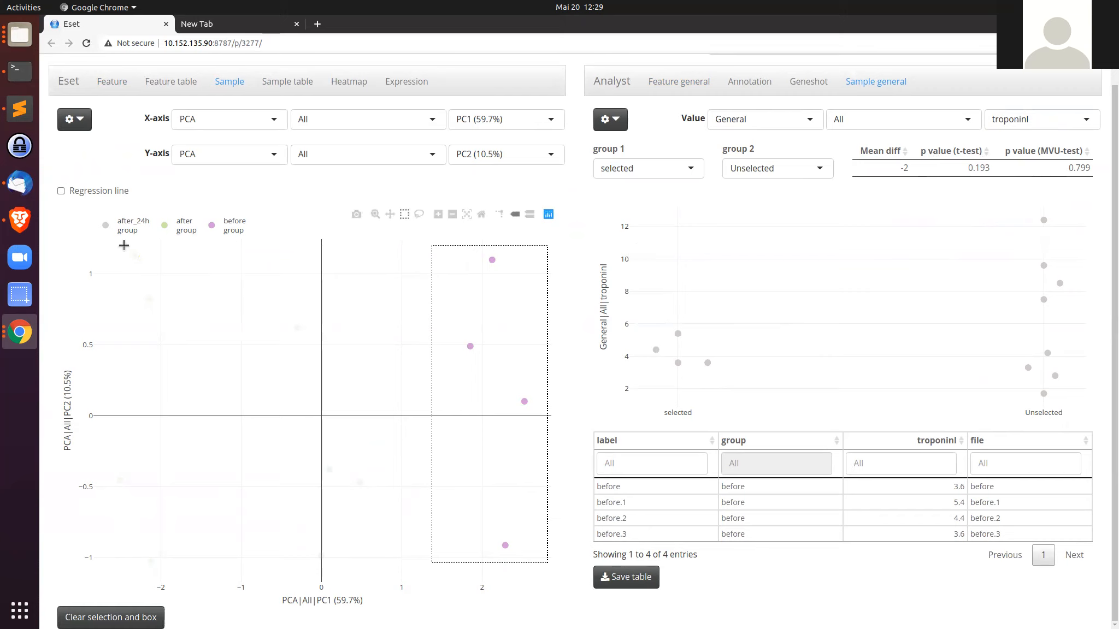
drag(117, 253, 519, 345)
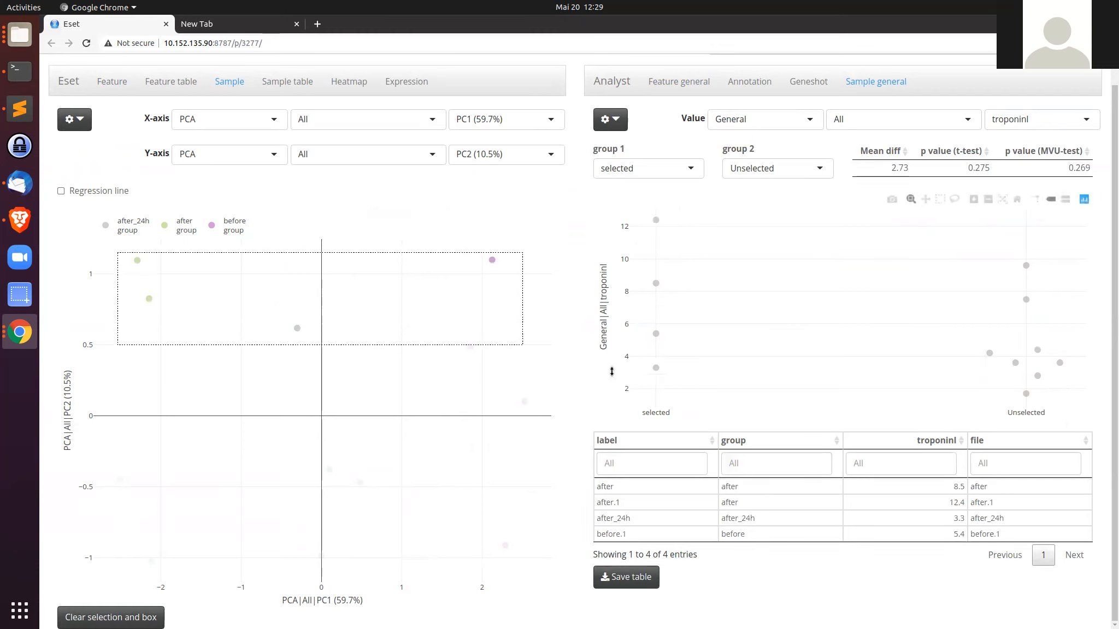
drag(178, 566, 106, 241)
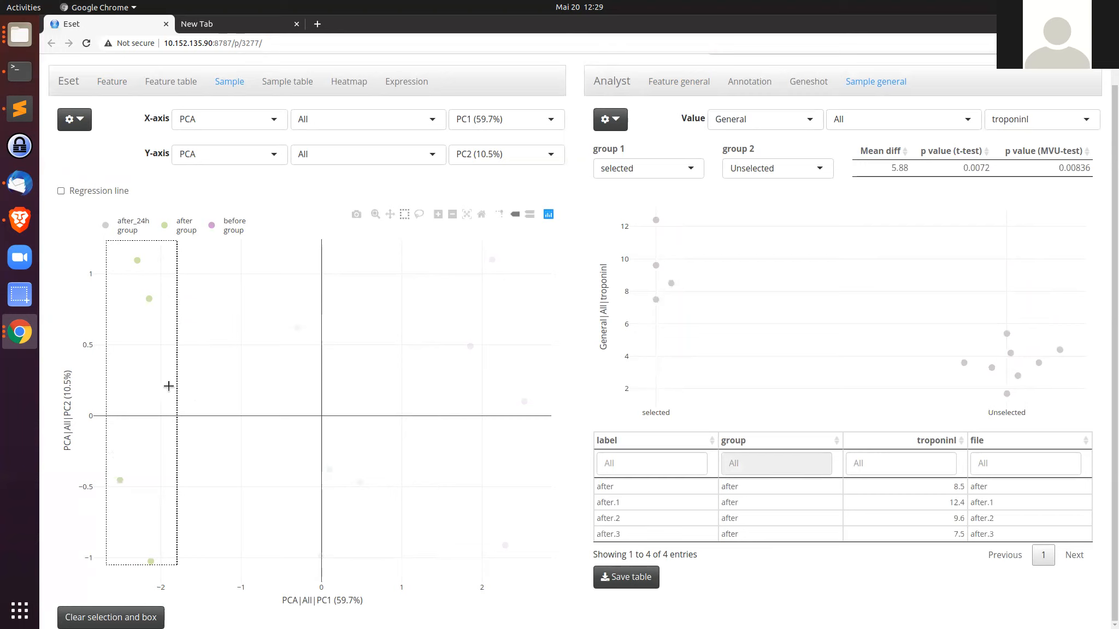
mouse_move(654, 300)
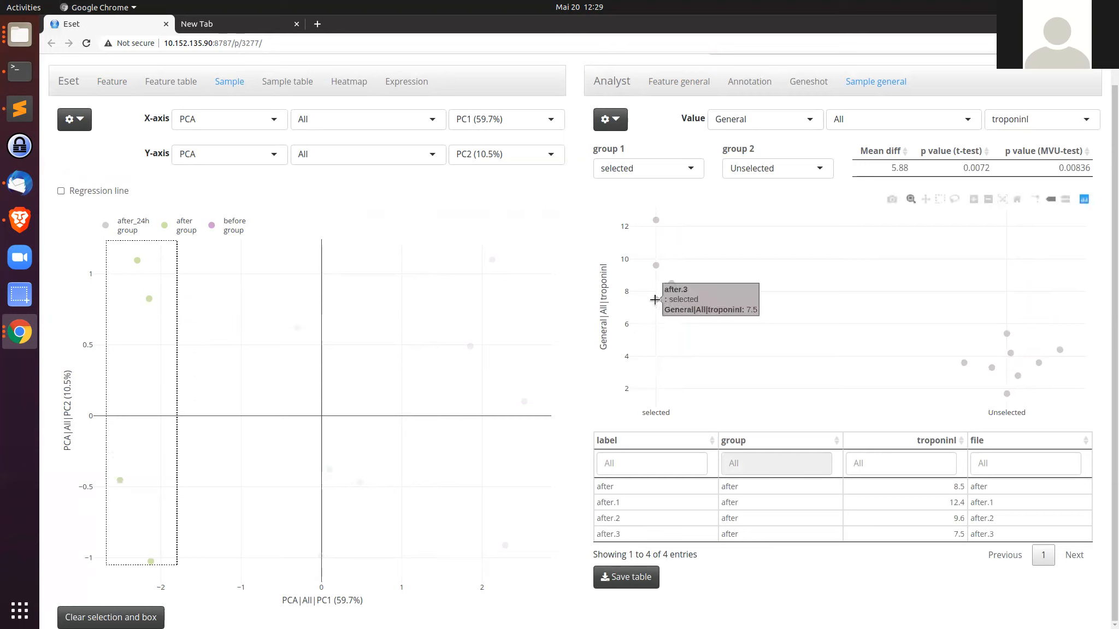
mouse_move(655, 256)
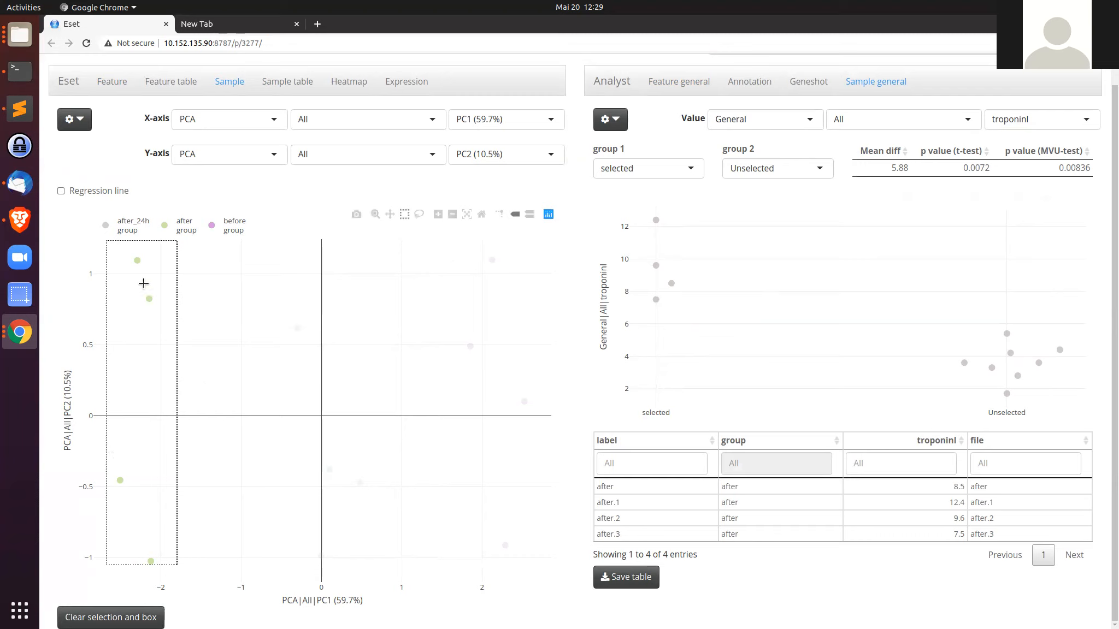
mouse_move(144, 284)
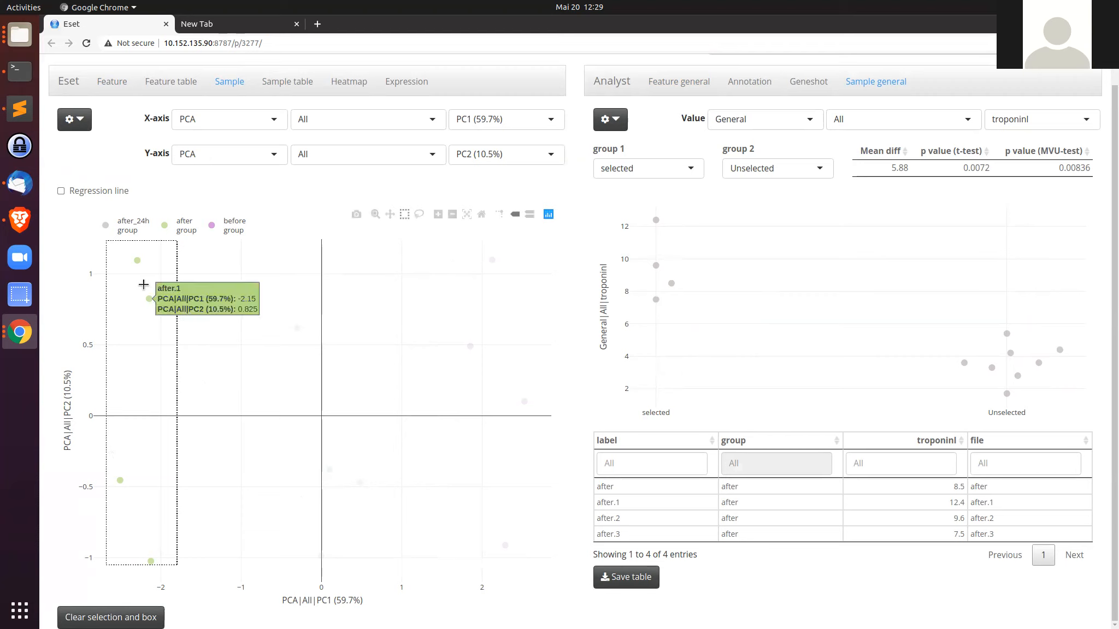
Step: Switch the compared variable to group to test the selection against sample groups
click(1065, 124)
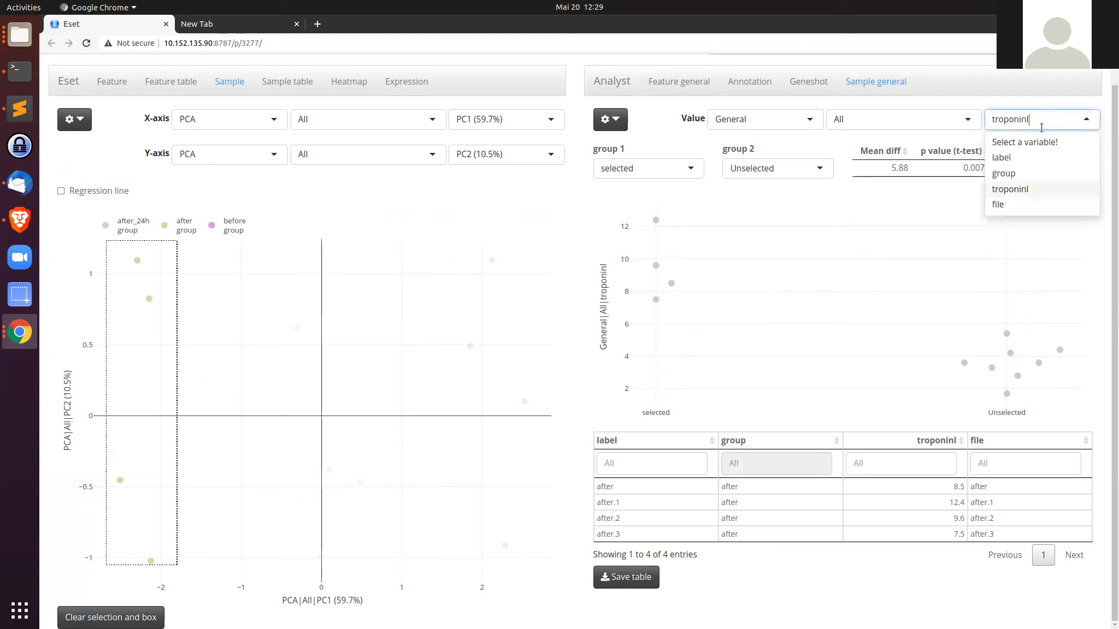
click(1021, 174)
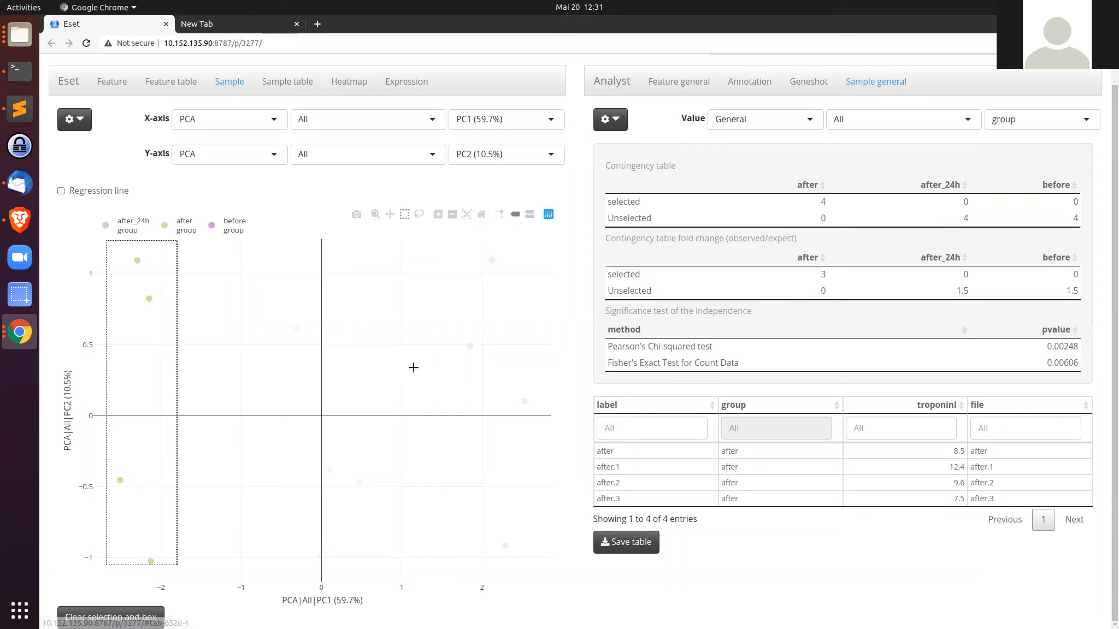
Step: Clear the sample selection and open the feature table
click(332, 318)
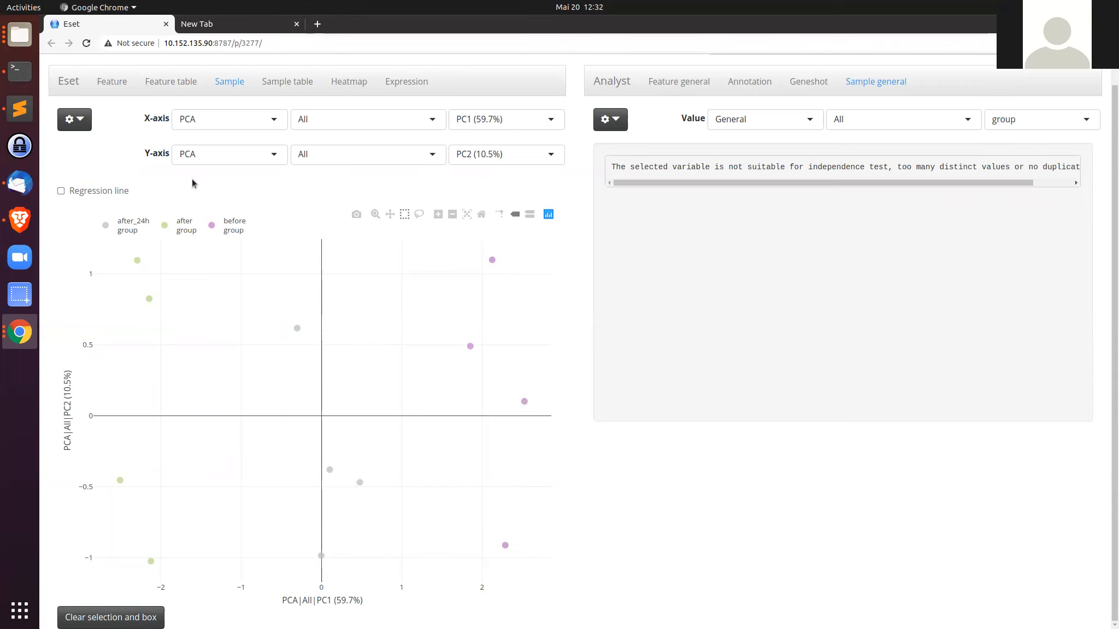
click(167, 87)
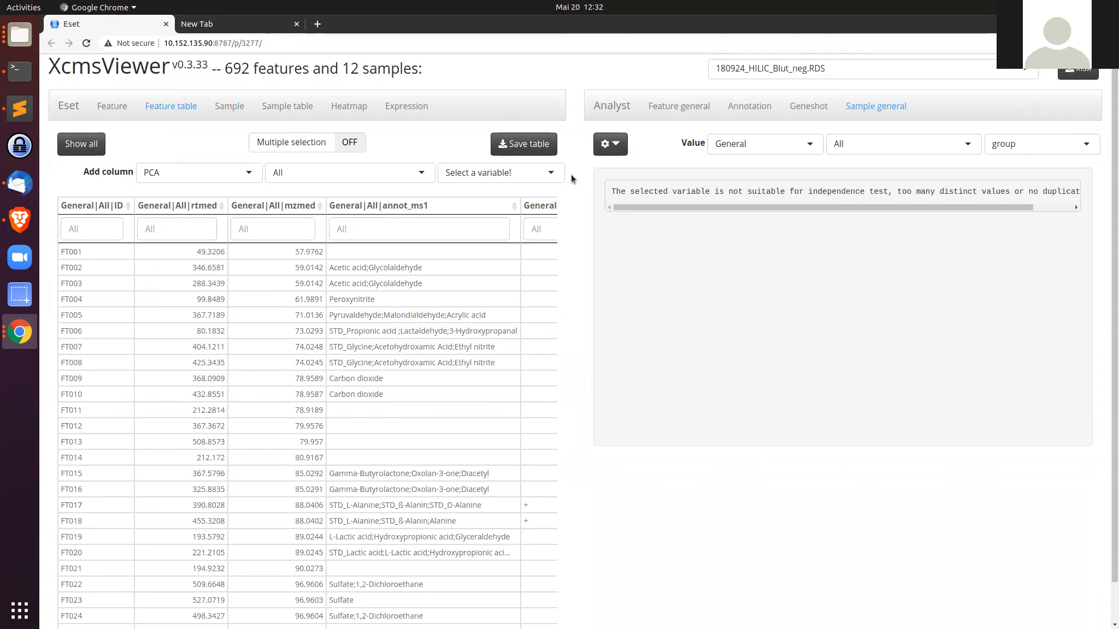
scroll(102, 259, down, 1)
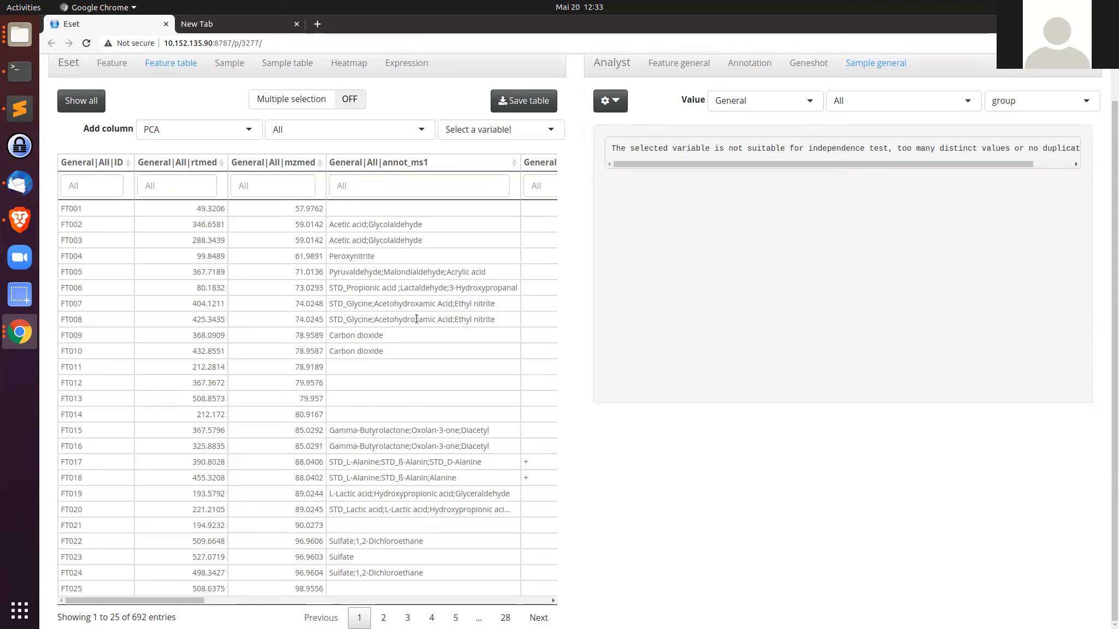
Step: Select feature FT005 and view its annotation details
click(431, 267)
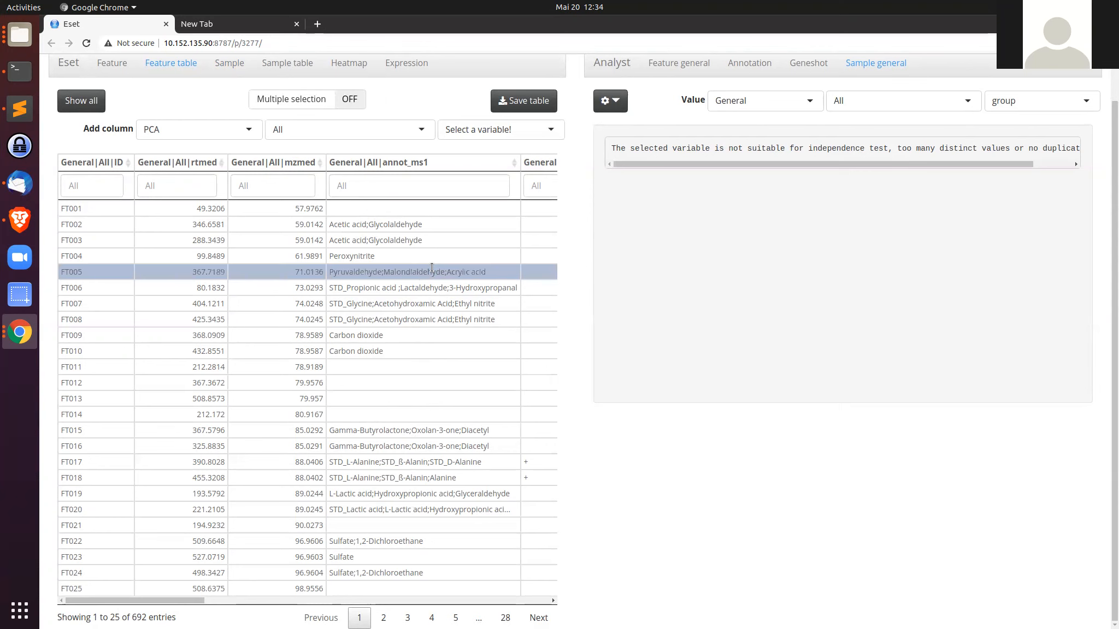
scroll(437, 263, up, 2)
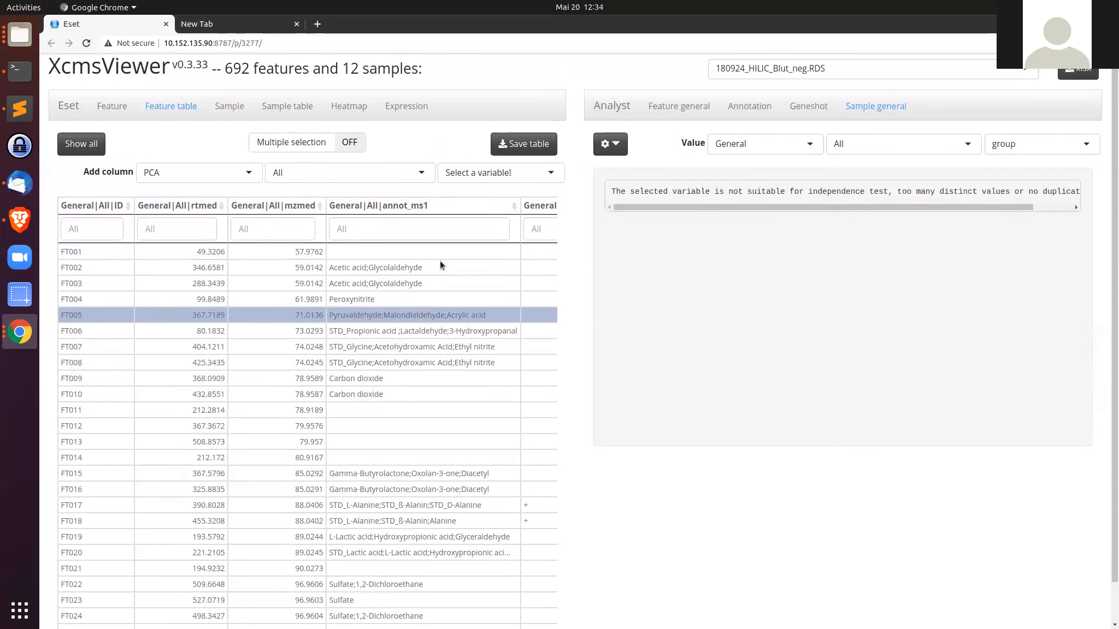
click(757, 108)
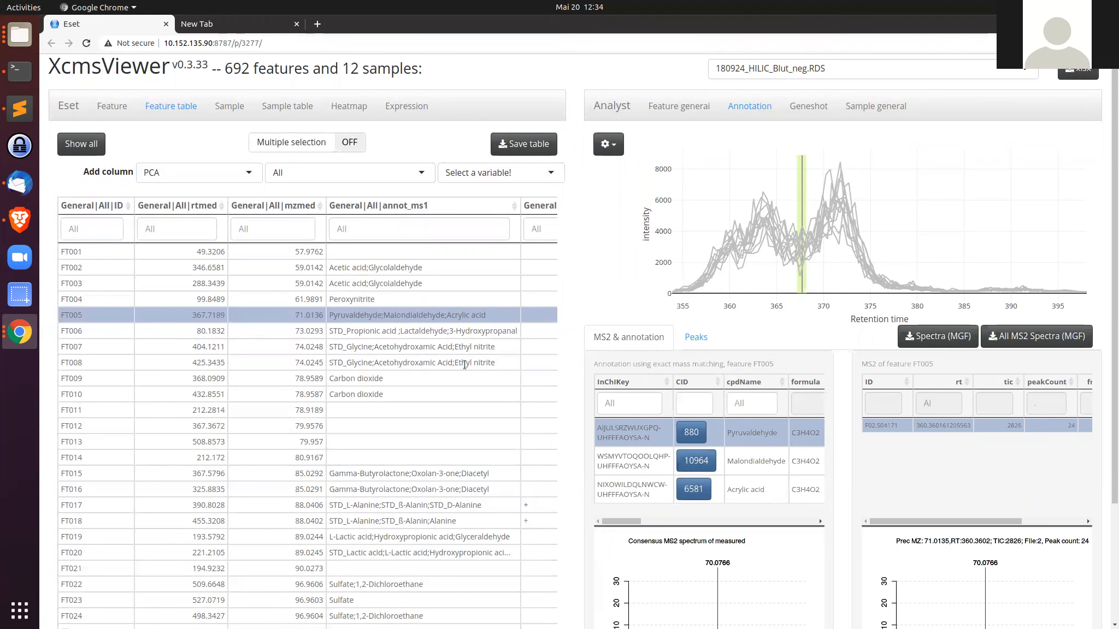
Step: Select feature FT006 to view its annotation details
scroll(462, 325, down, 1)
click(459, 304)
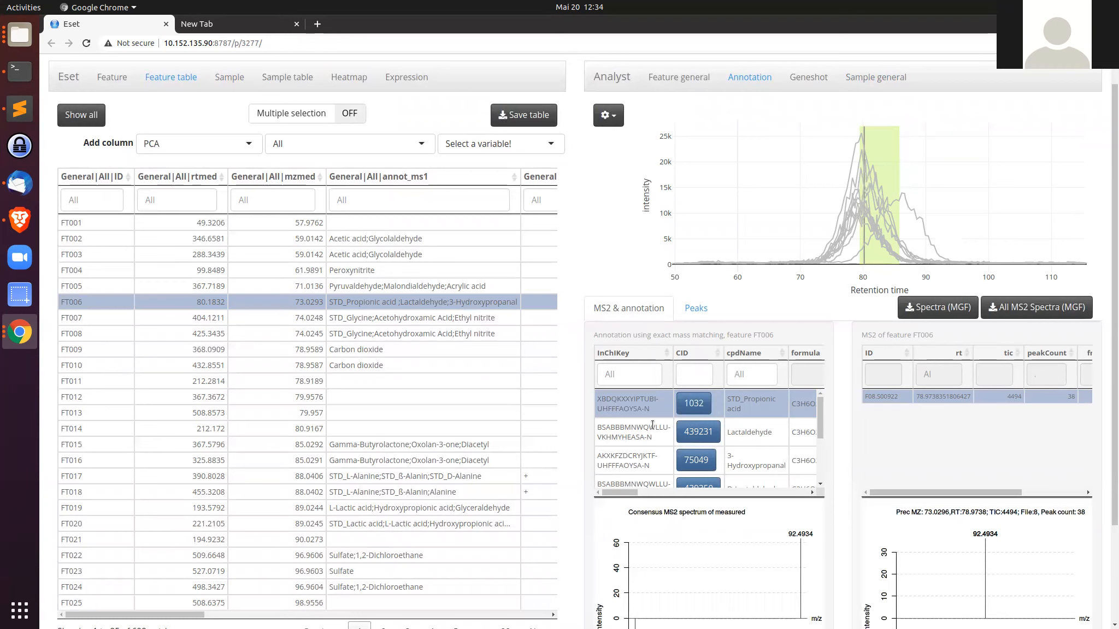
Step: Select feature FT017 in the feature table to view its annotation details
drag(169, 616, 202, 617)
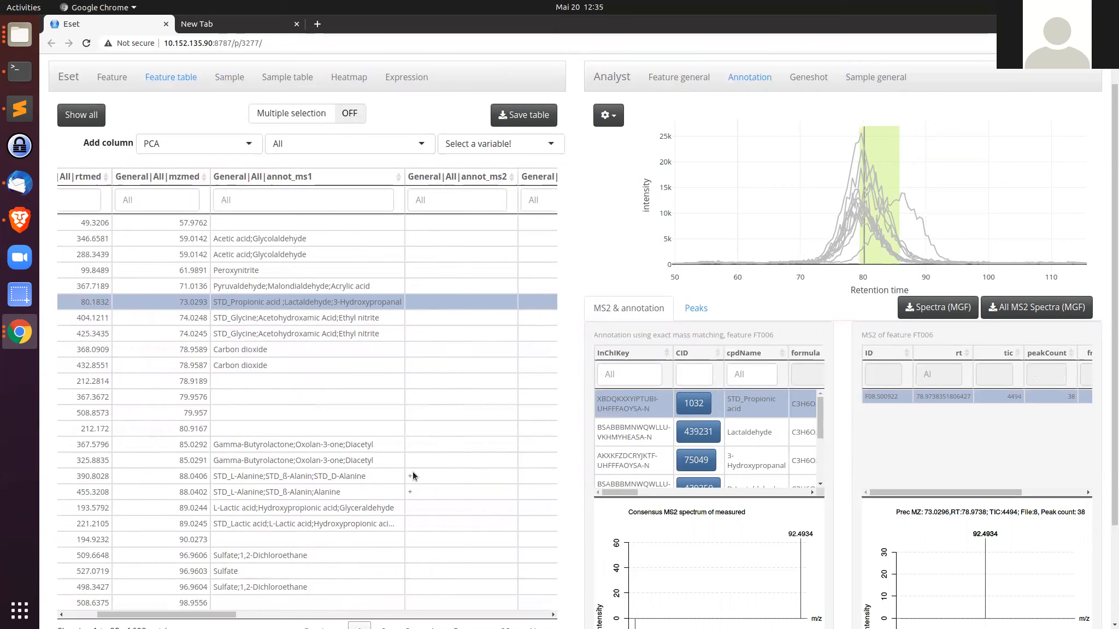
click(361, 476)
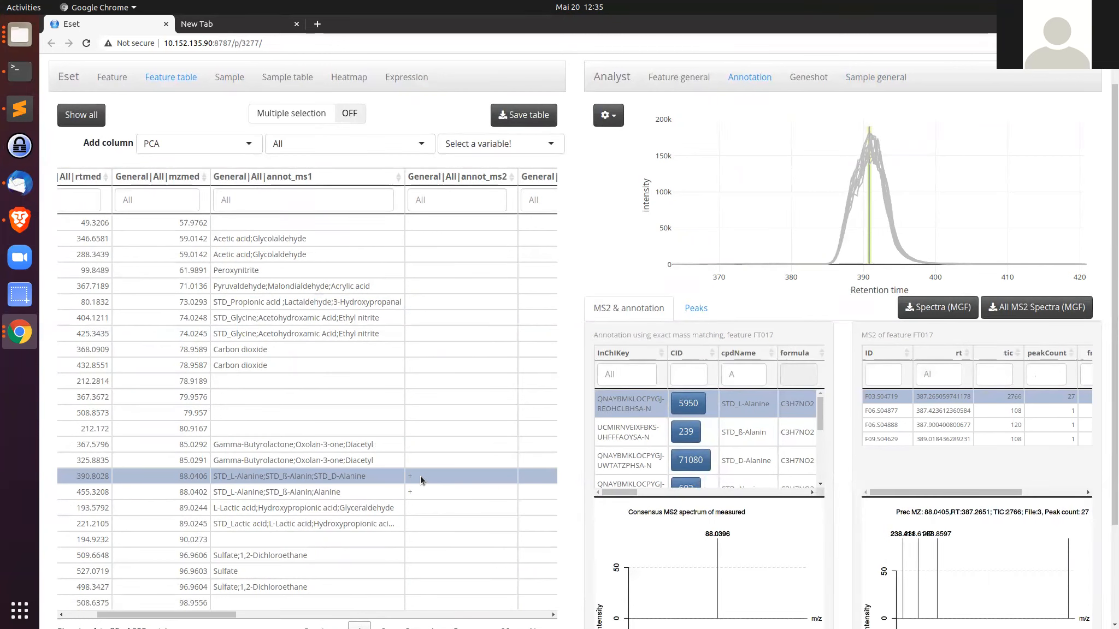
Step: Select the Alanine candidate in FT017's annotation list to compare its MS2 spectrum
drag(232, 615, 201, 615)
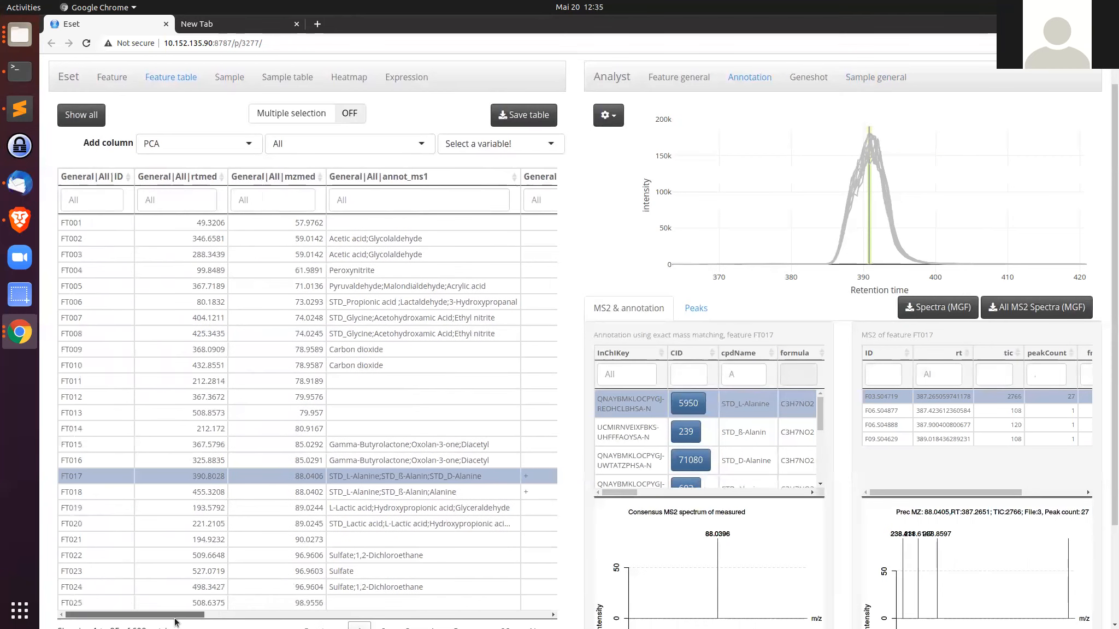
scroll(342, 512, down, 1)
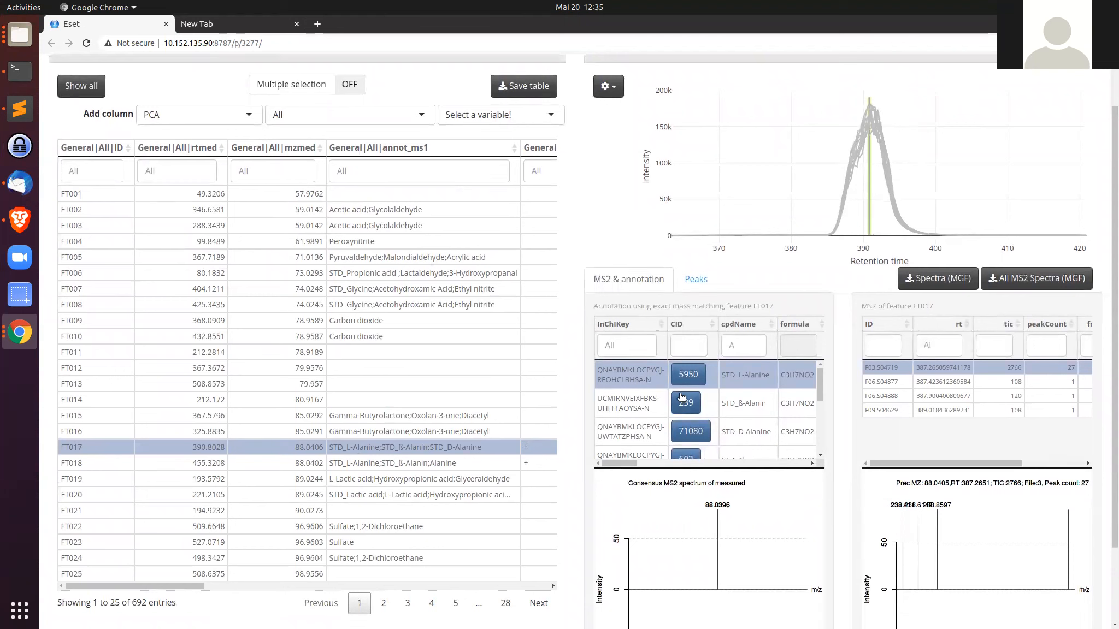
scroll(754, 390, down, 2)
scroll(753, 390, down, 1)
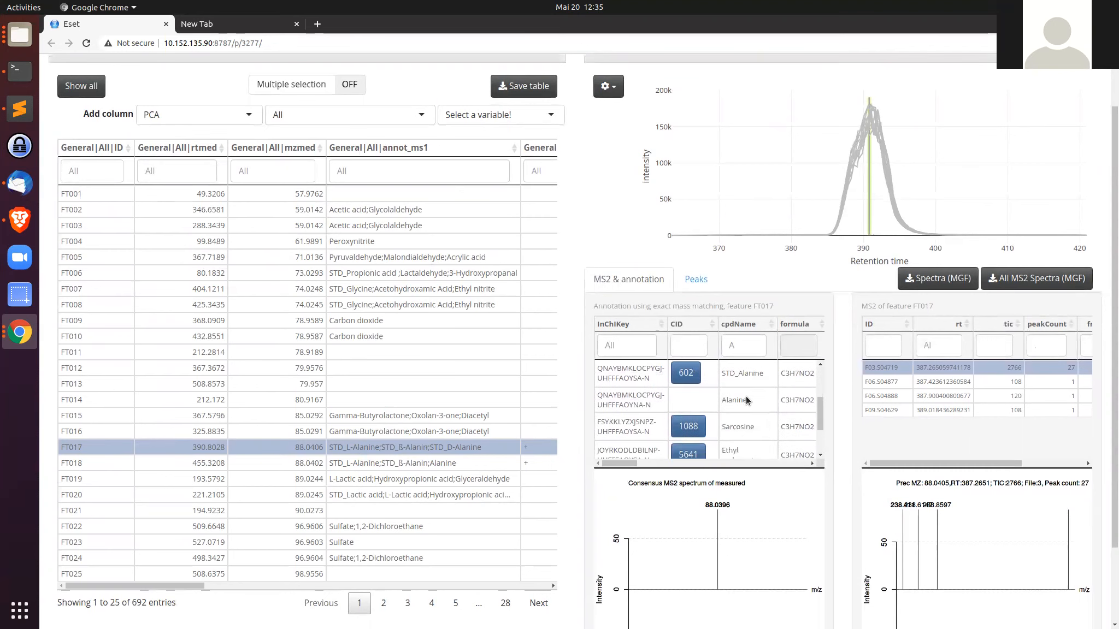
click(746, 396)
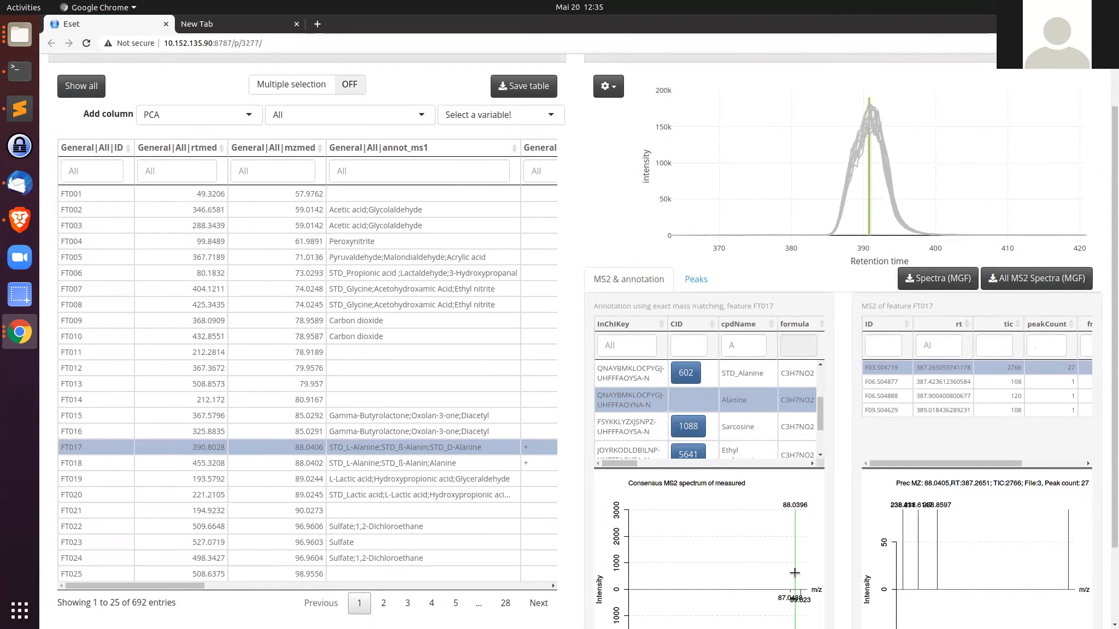
Step: Filter the feature table's annot_ms2 column by "+" to keep features with MS2 annotations
scroll(797, 555, down, 2)
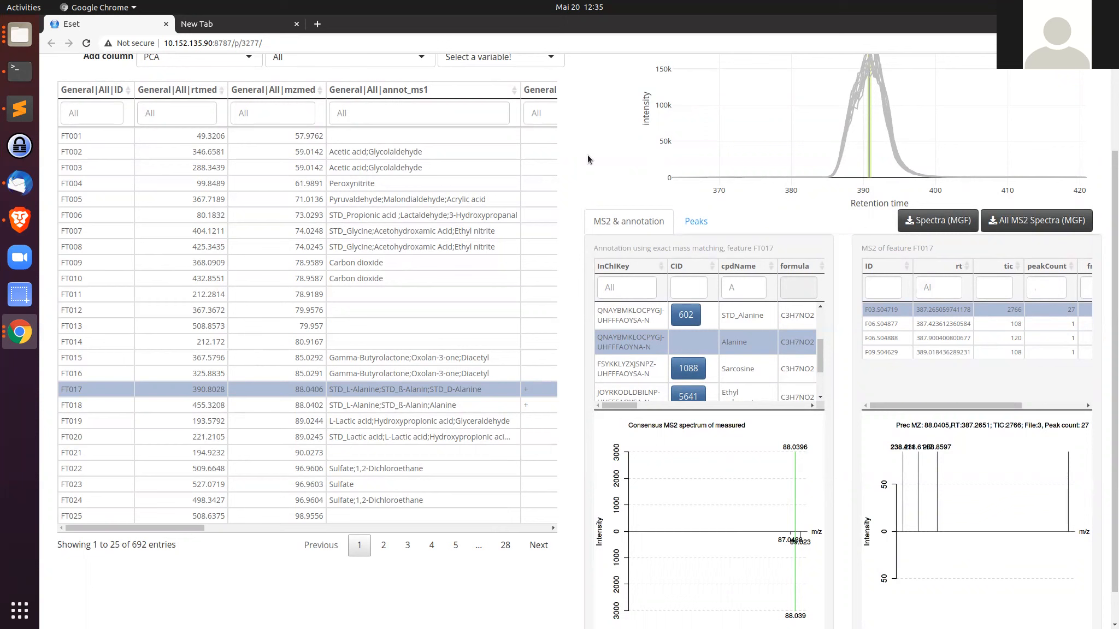
text(+)
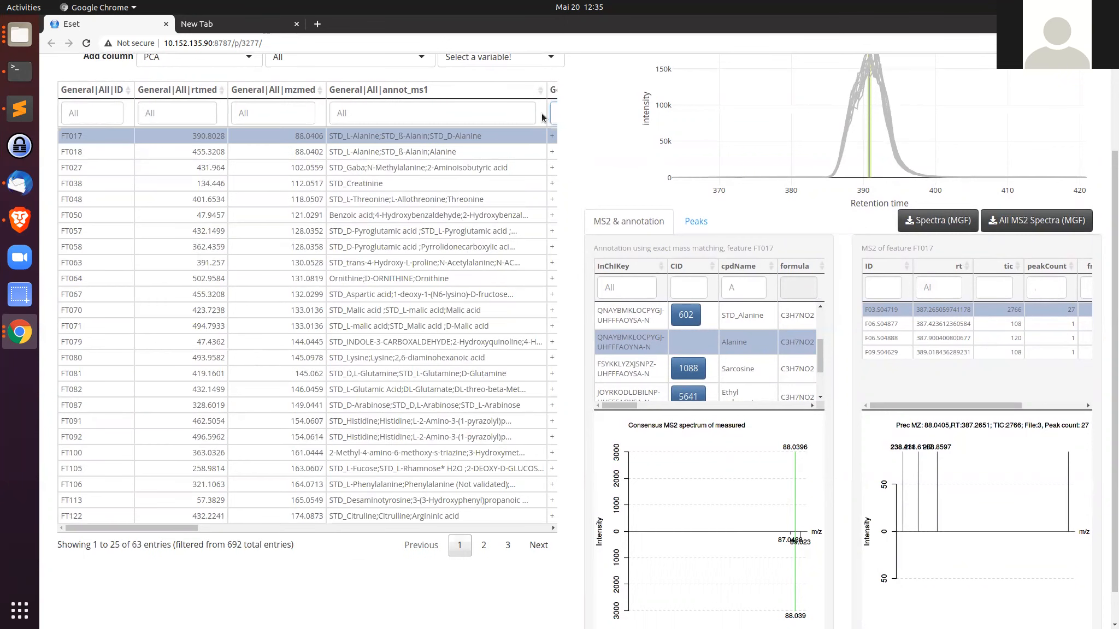
Step: Select feature FT064 in the filtered table to view its annotation details
drag(178, 526, 196, 527)
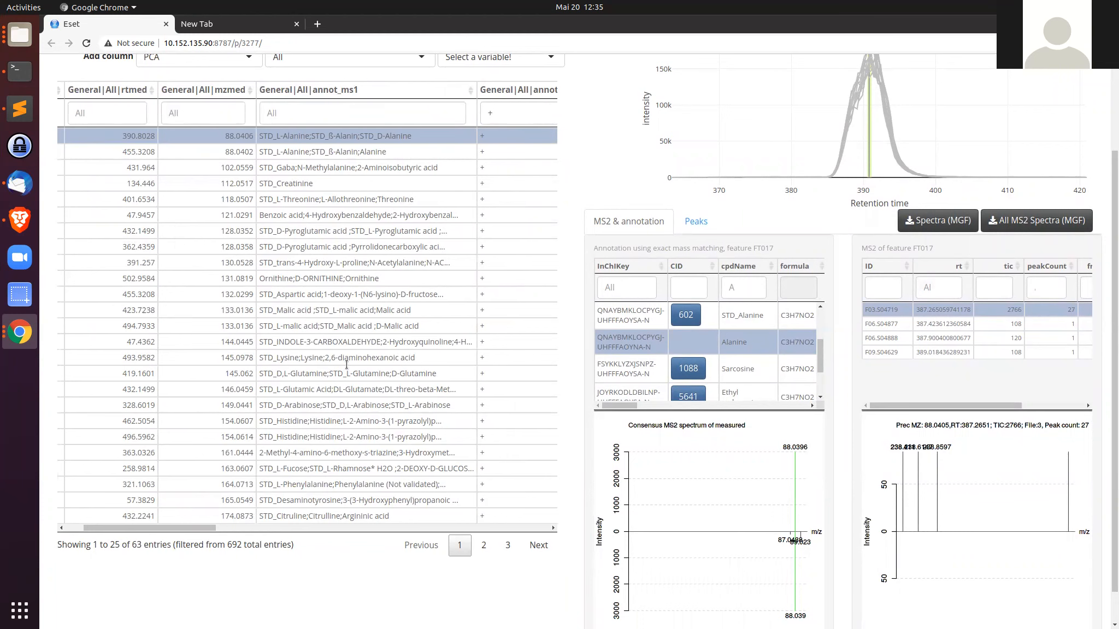
drag(200, 527, 156, 526)
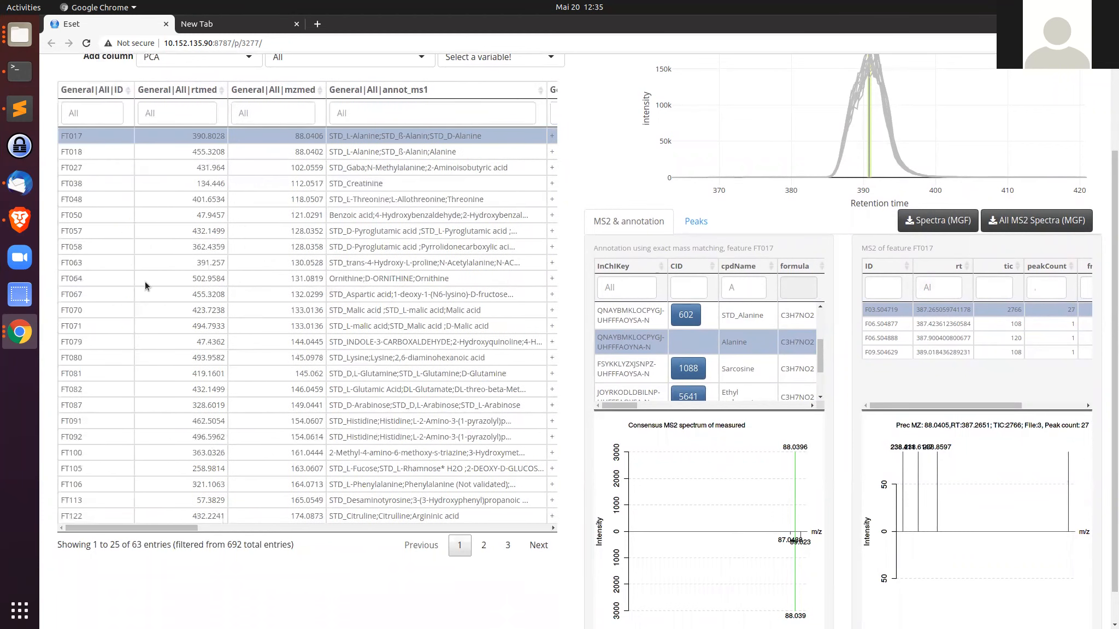
click(370, 278)
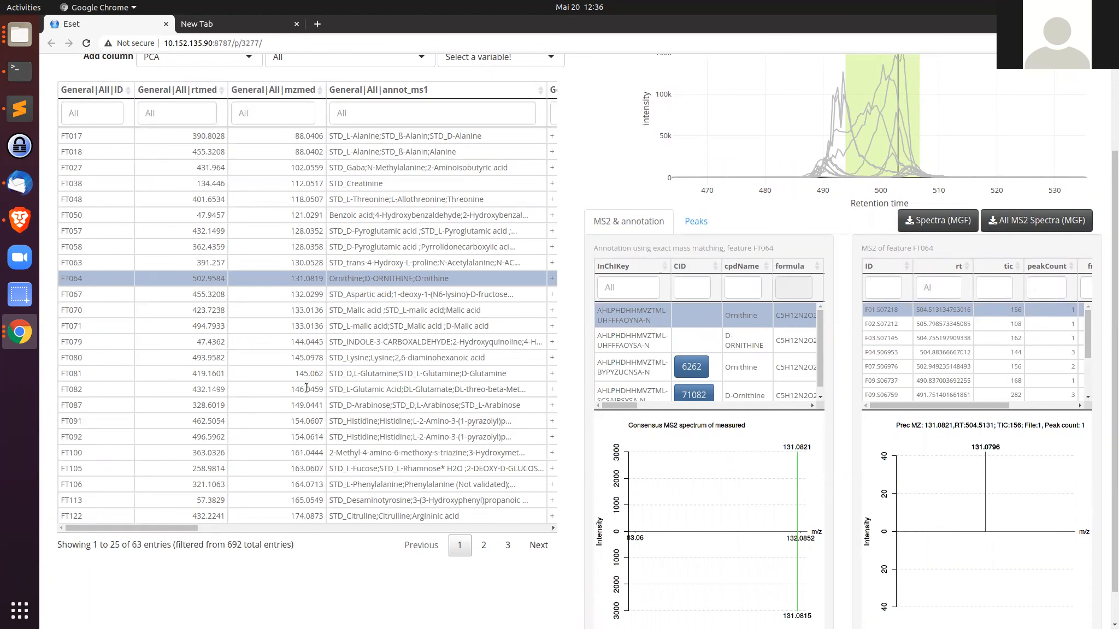
Step: Go to the second page of filtered features and select FT141 to view its annotations
click(484, 545)
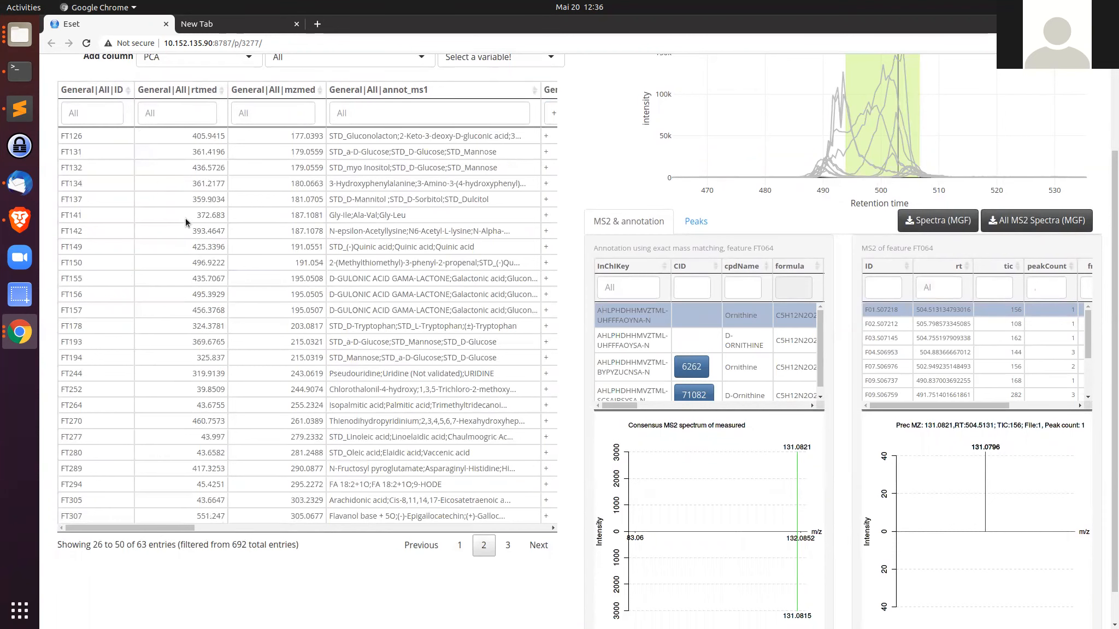
click(186, 216)
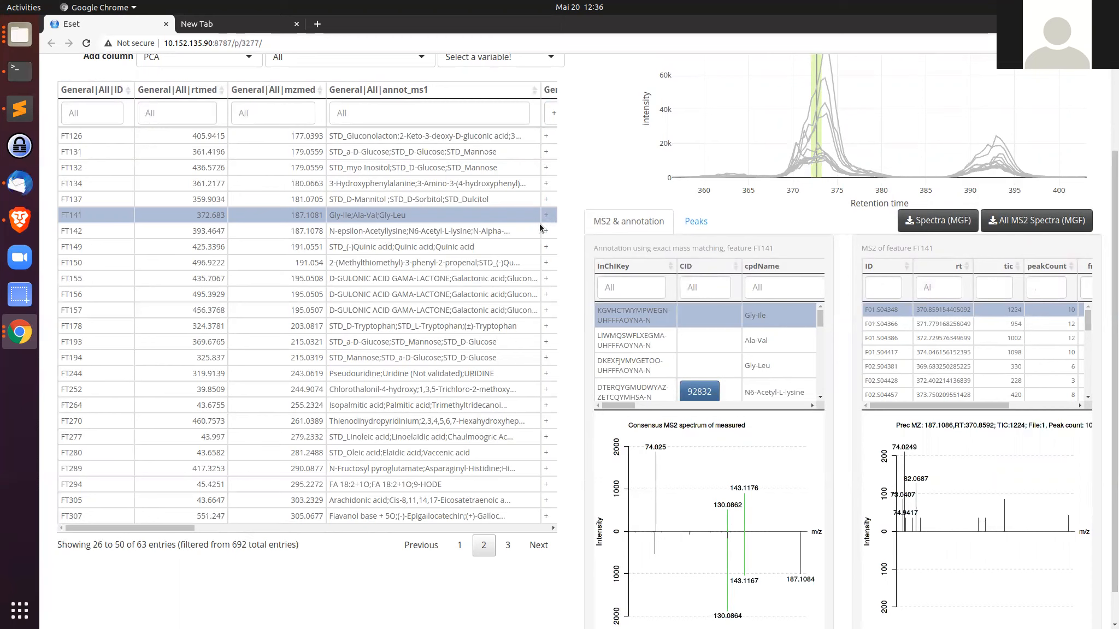
Step: Return to the first page, select feature FT082 and browse the columns of its annotation table
click(459, 545)
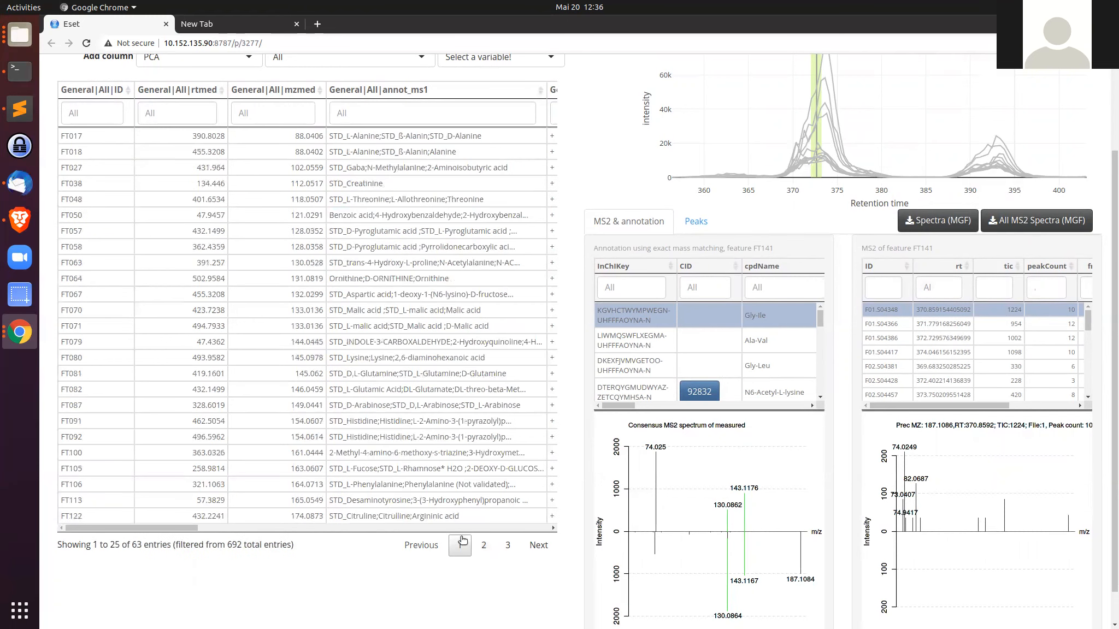
click(413, 390)
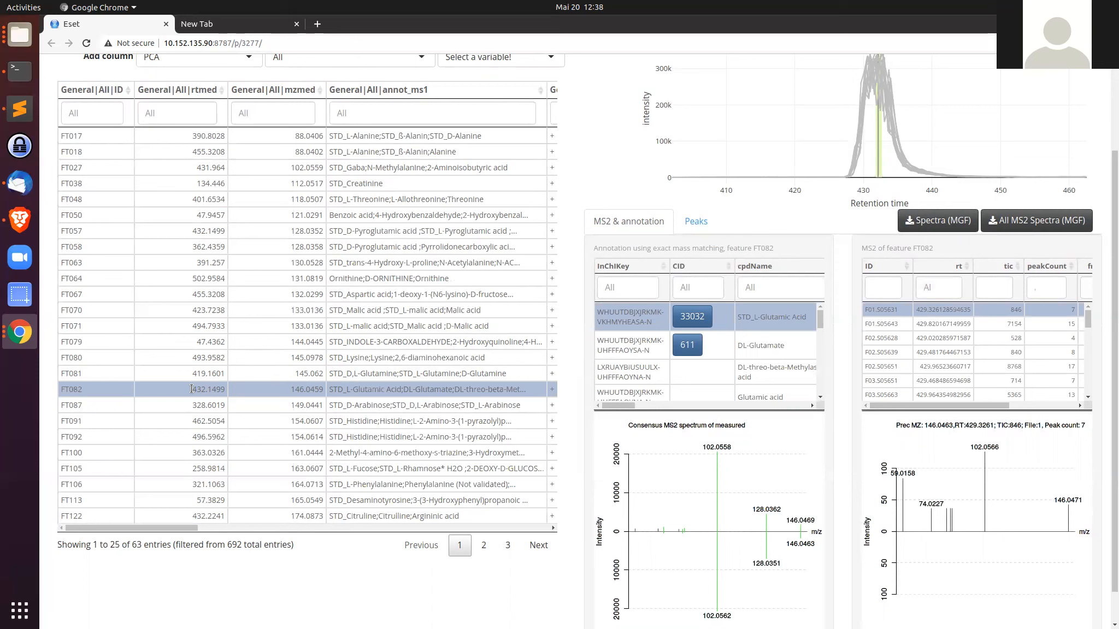
drag(616, 407, 741, 414)
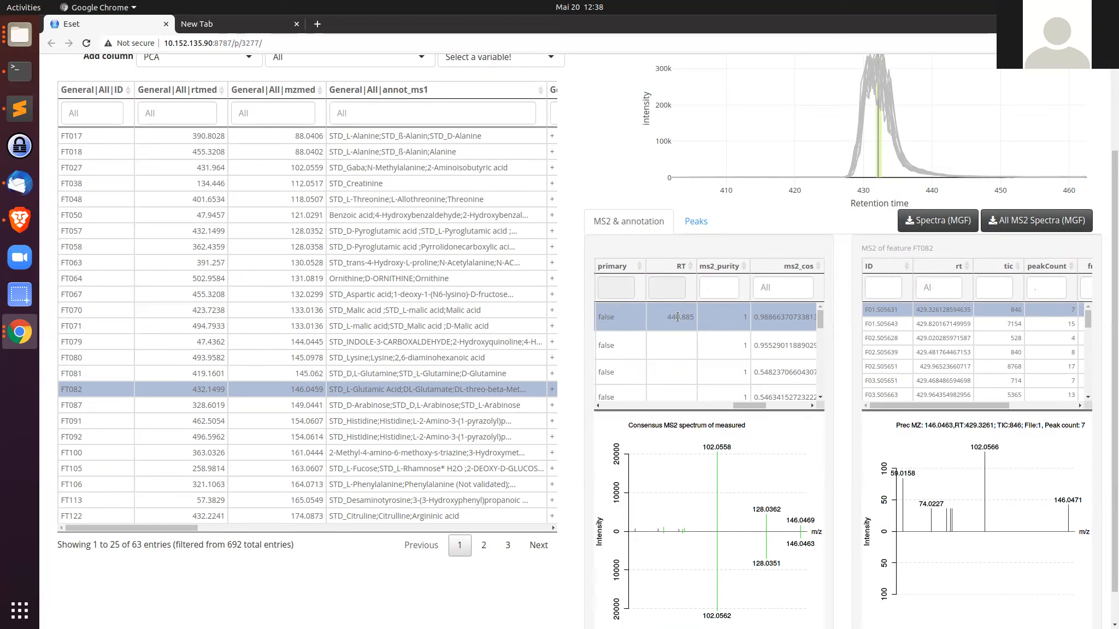
drag(750, 406, 747, 406)
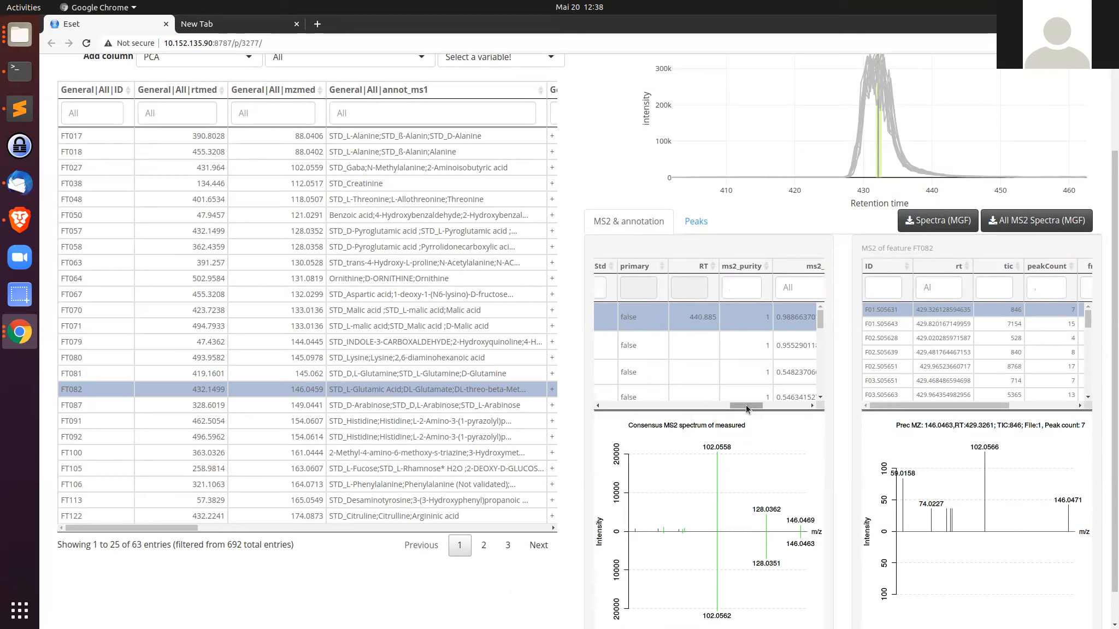
drag(745, 405, 729, 409)
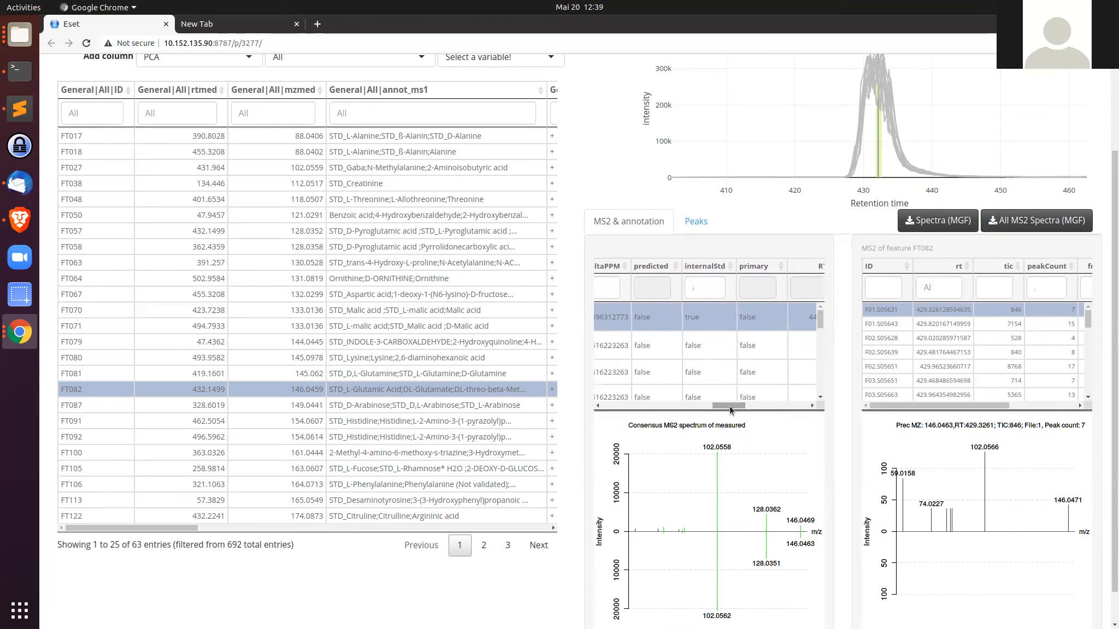
drag(729, 409, 612, 413)
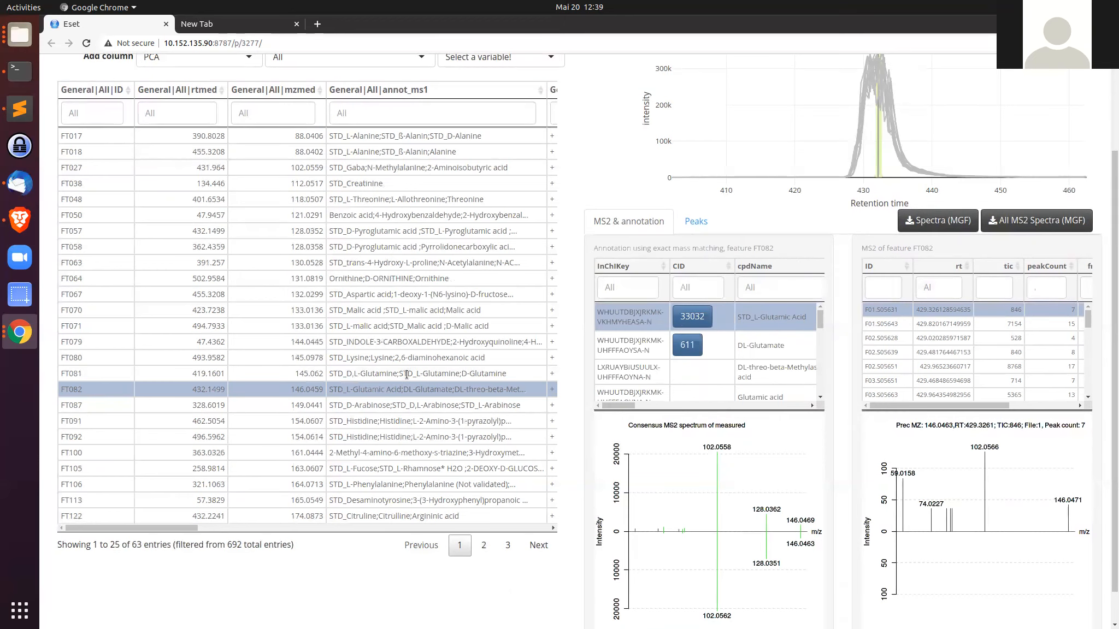
Step: Clear the annot_ms2 filter so the feature table lists all features again
scroll(453, 334, up, 2)
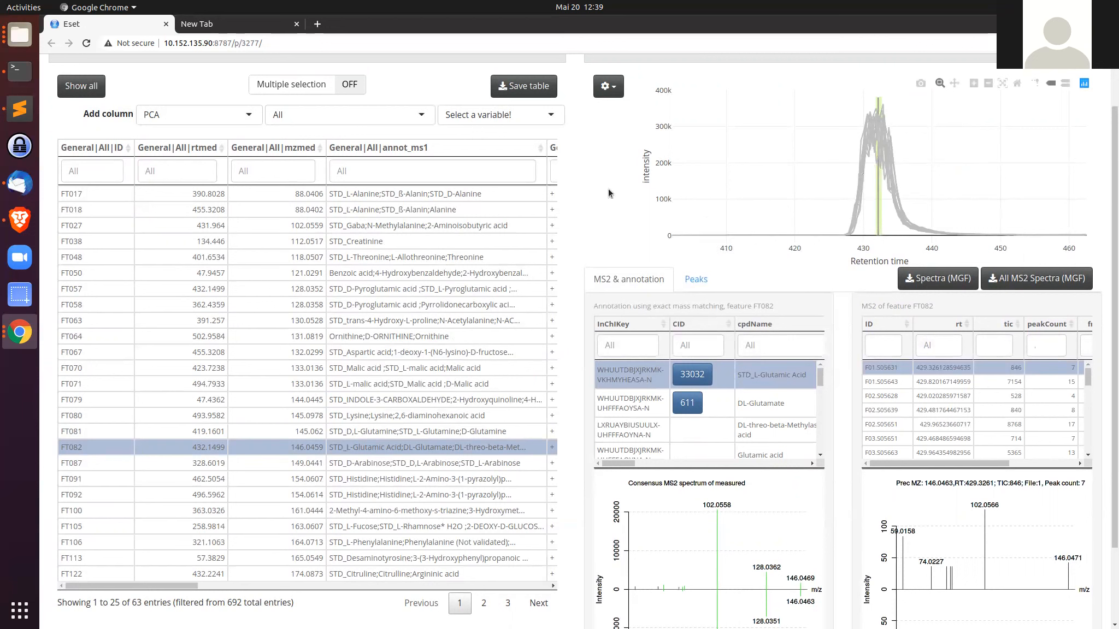
click(554, 167)
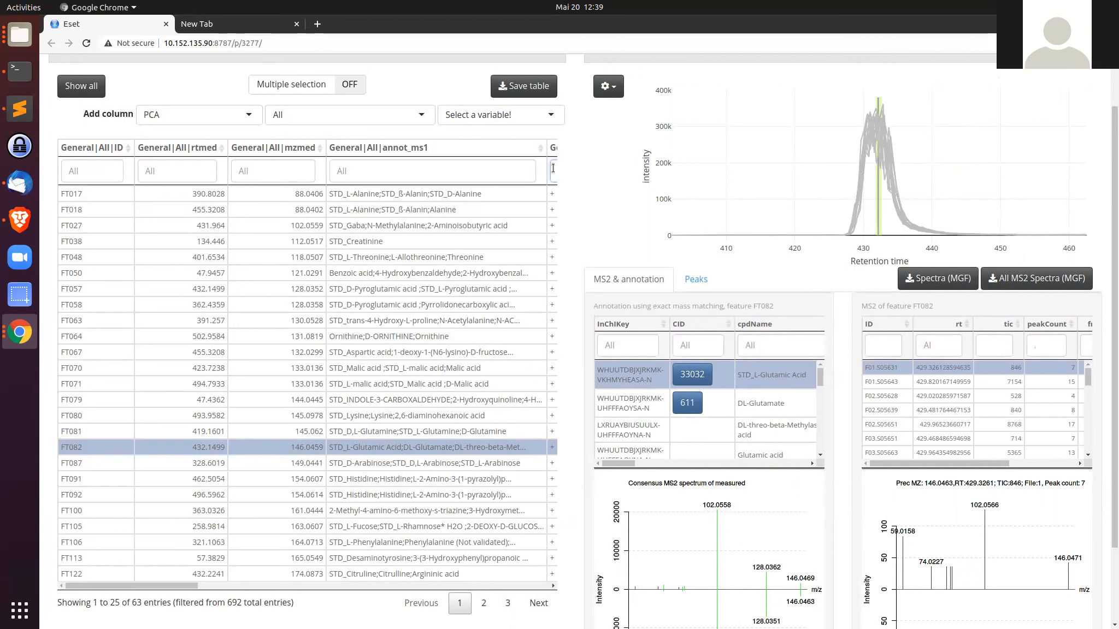
text(+)
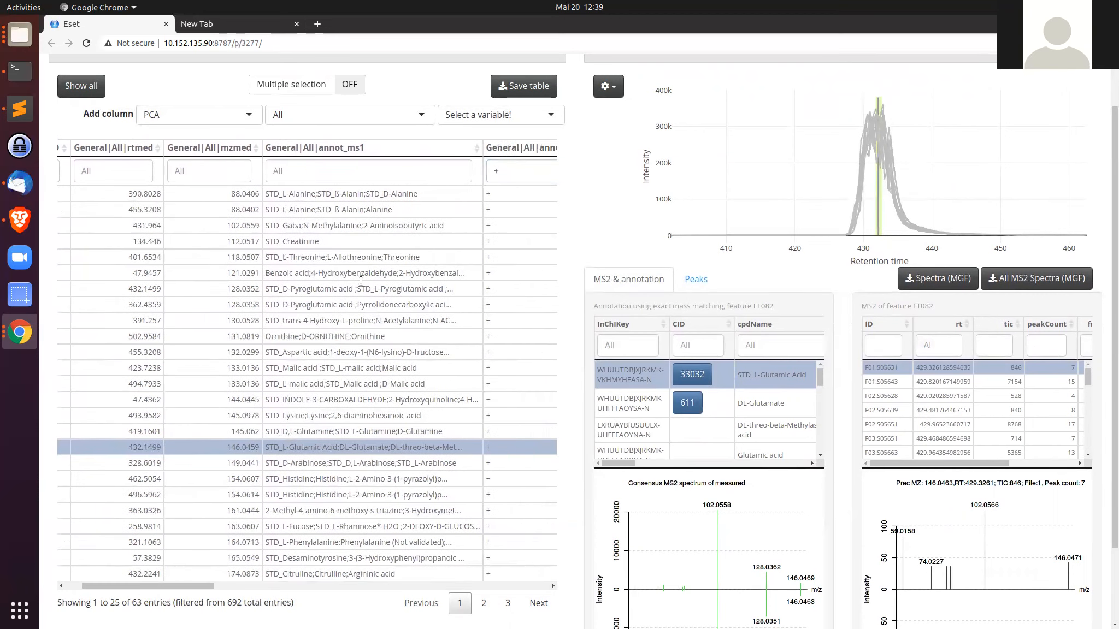
key(BackSpace)
text(\)
key(BackSpace)
Step: Select feature FT002 to view its annotation details
click(400, 193)
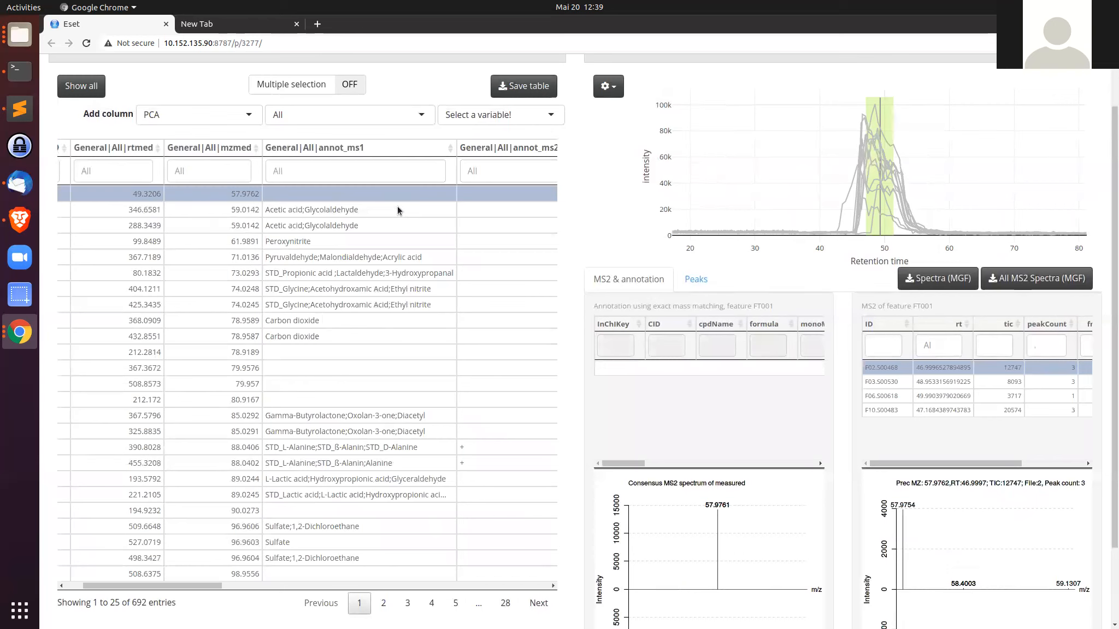
click(397, 211)
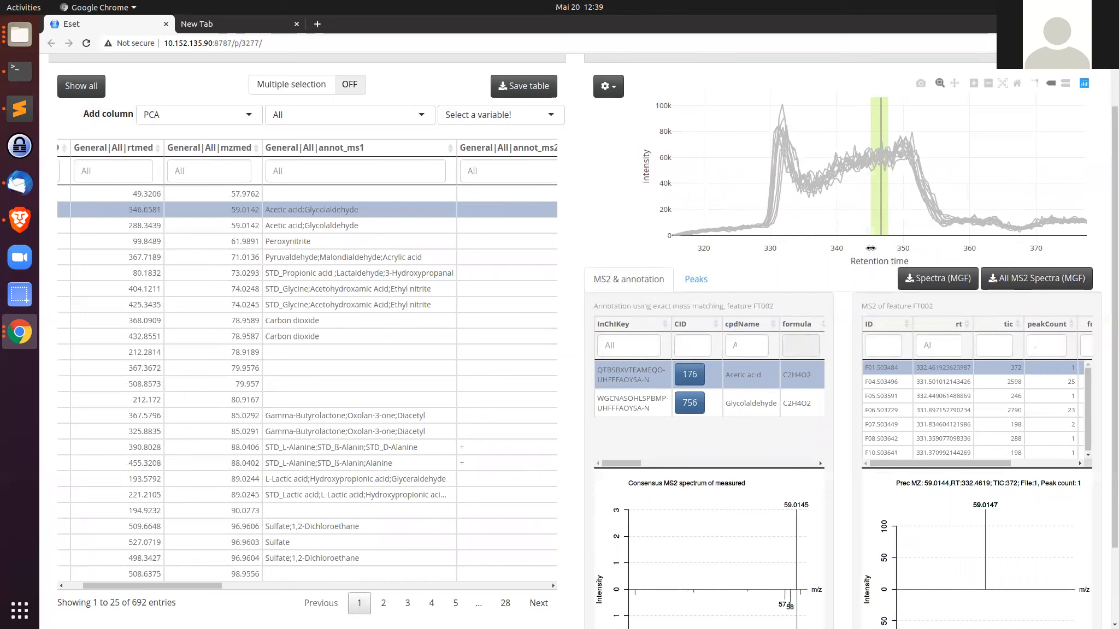
mouse_move(794, 203)
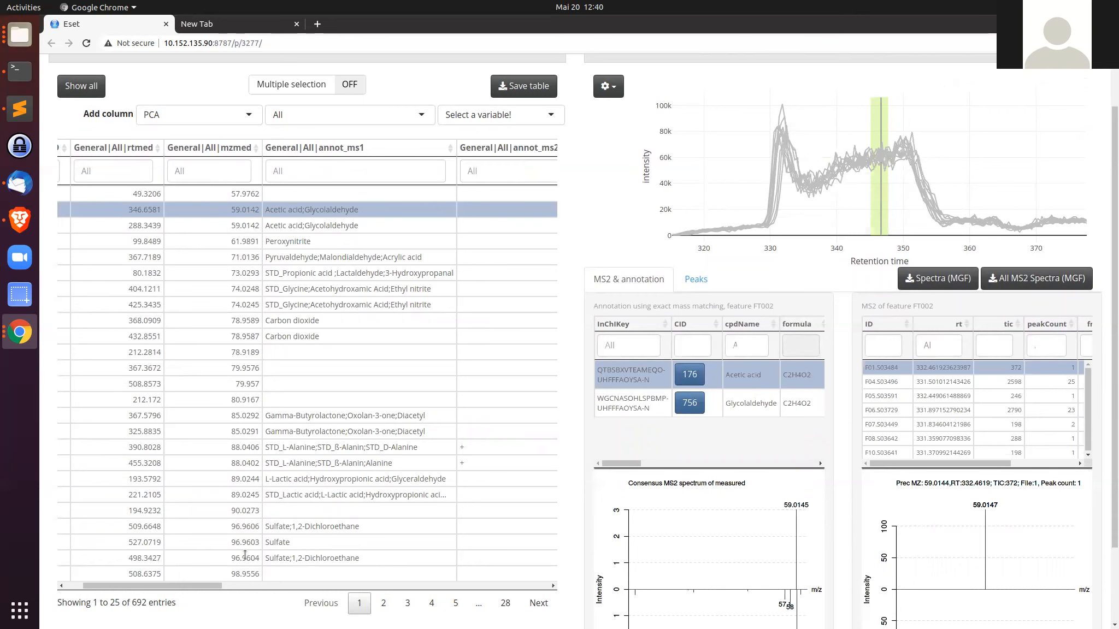
Step: Open the Feature scatter plot view
drag(211, 587, 168, 587)
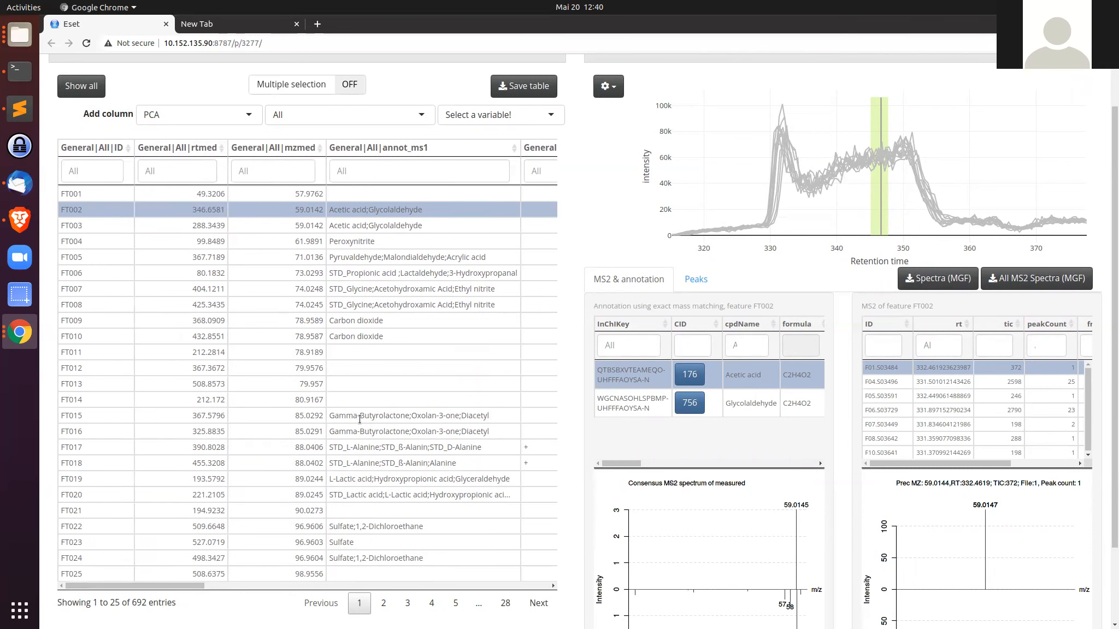
scroll(292, 189, up, 2)
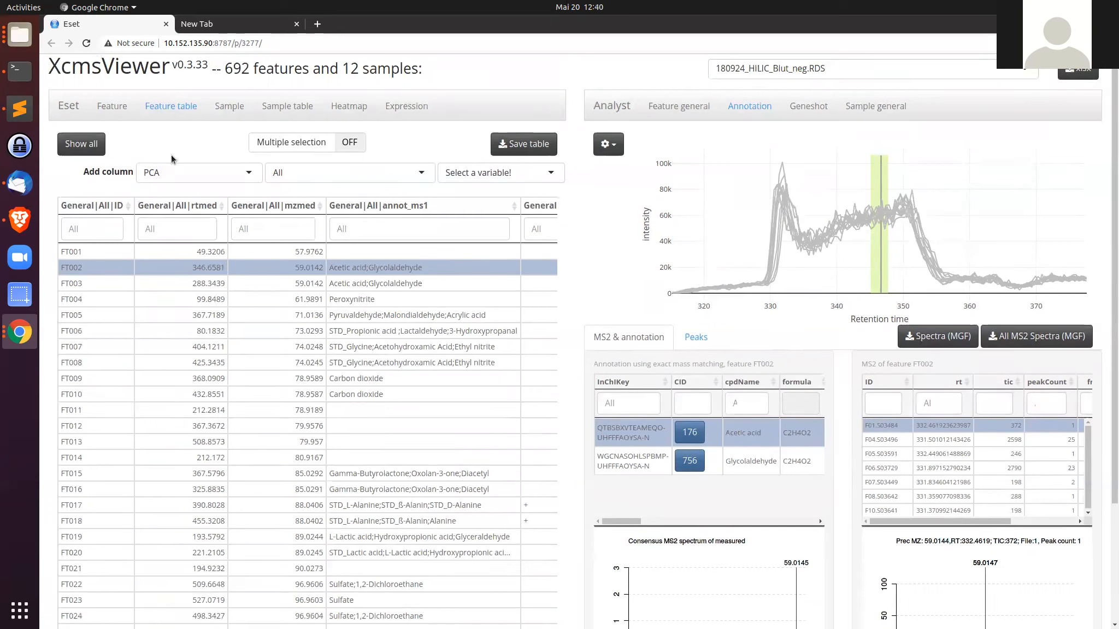
click(112, 108)
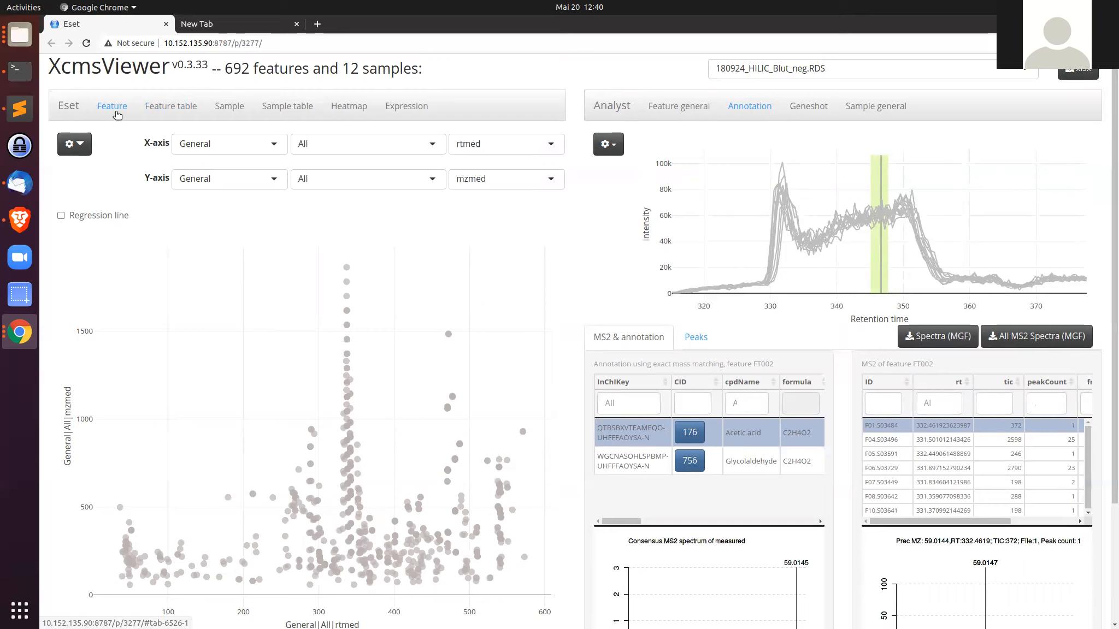
scroll(144, 188, down, 2)
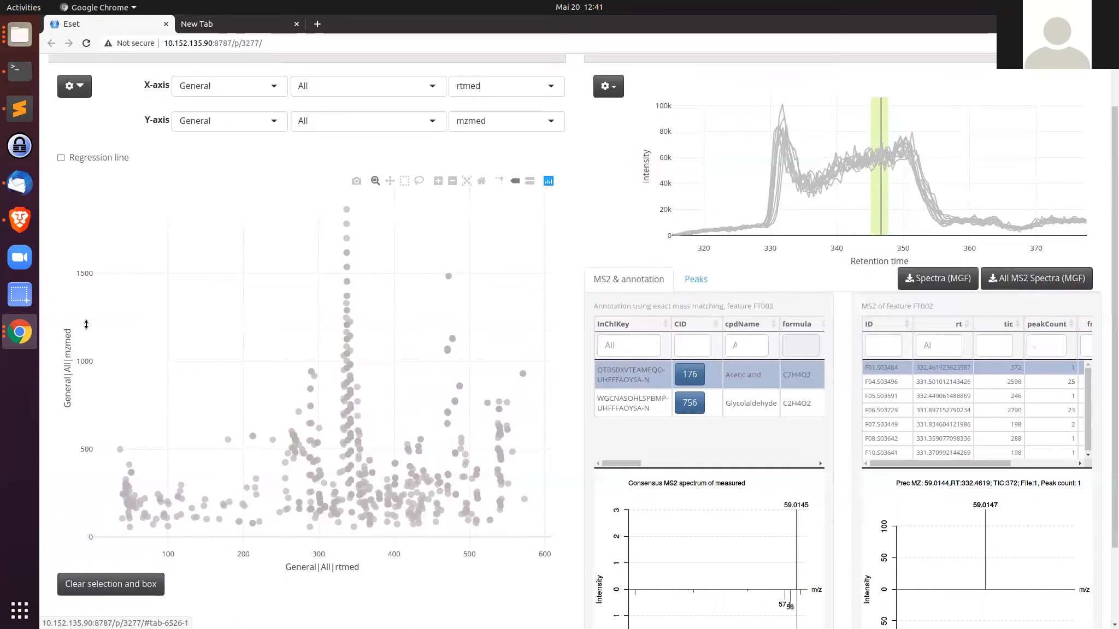
scroll(109, 295, up, 2)
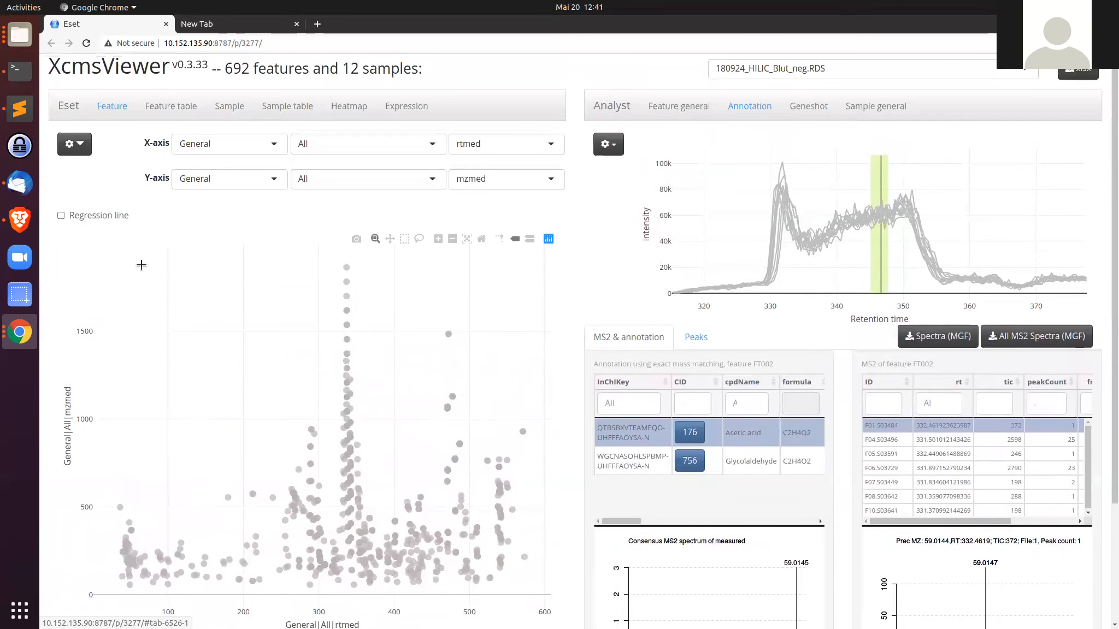
Step: Set both the X-axis and Y-axis data sources to ttest
click(254, 146)
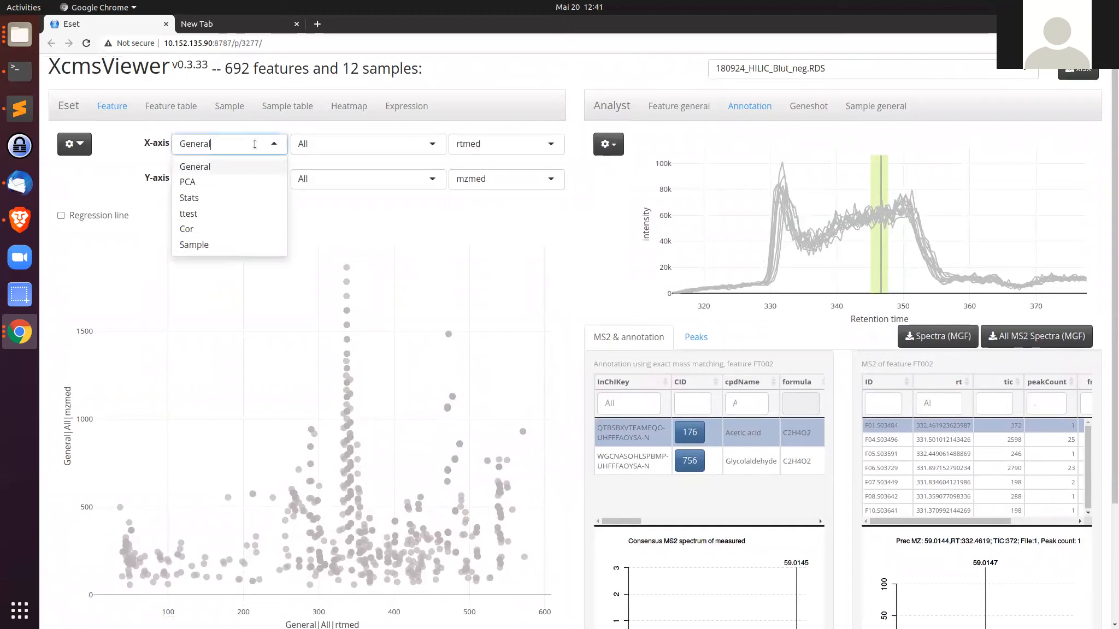
click(212, 214)
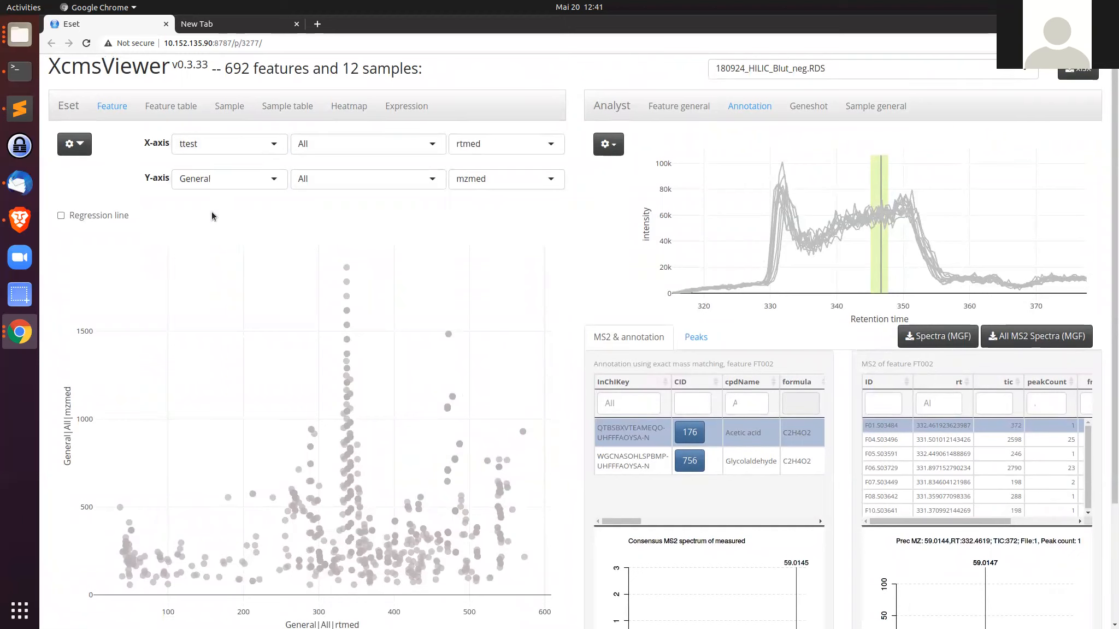
click(238, 183)
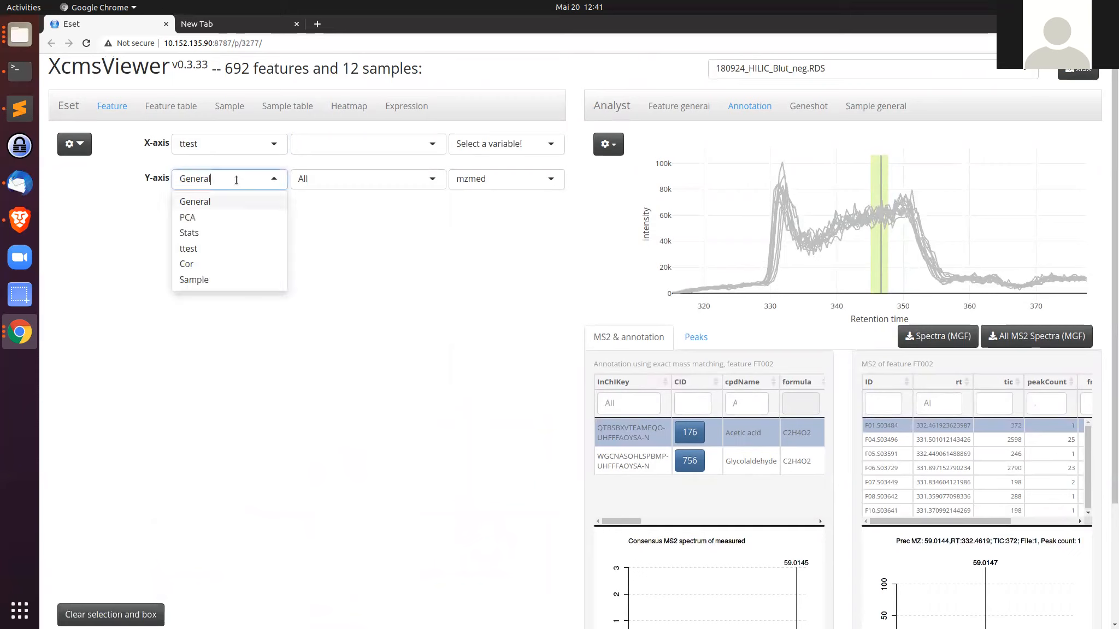
click(214, 247)
Step: Set the comparison for both the X-axis and Y-axis t-test data to before_vs_after
click(405, 145)
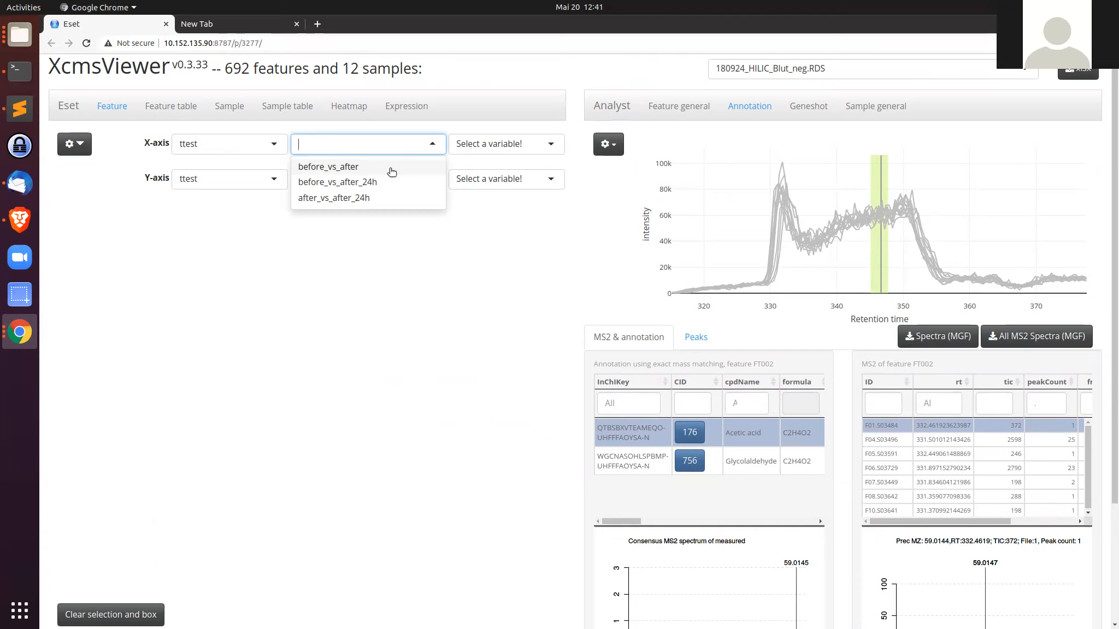
click(391, 167)
click(382, 183)
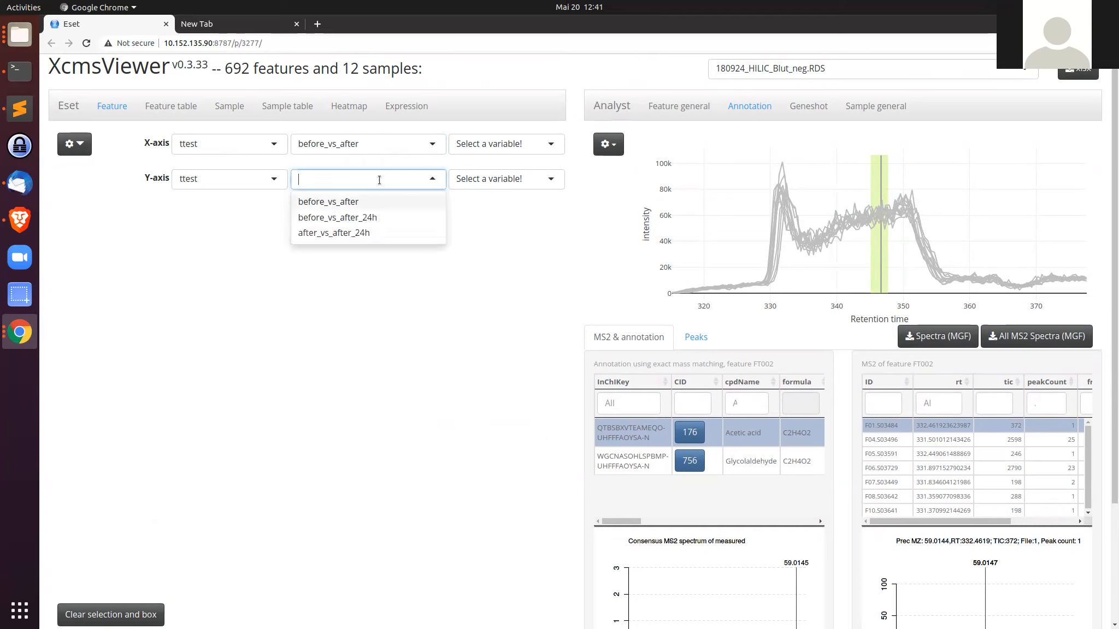
click(366, 206)
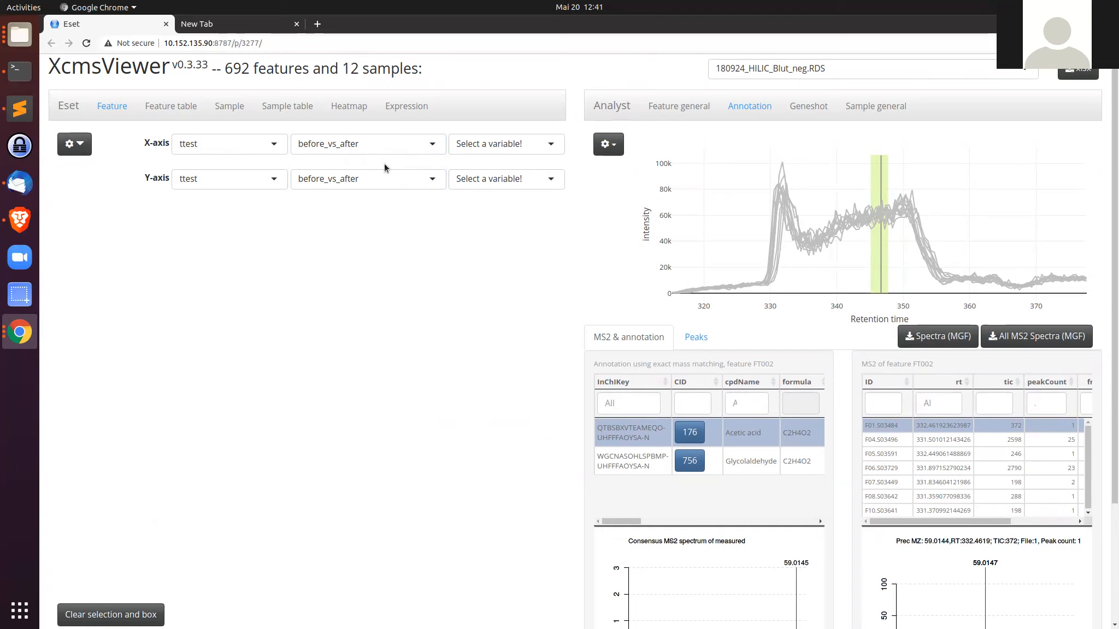
Step: Plot mean.diff on the X-axis and log.fdr on the Y-axis to build a volcano plot
click(478, 145)
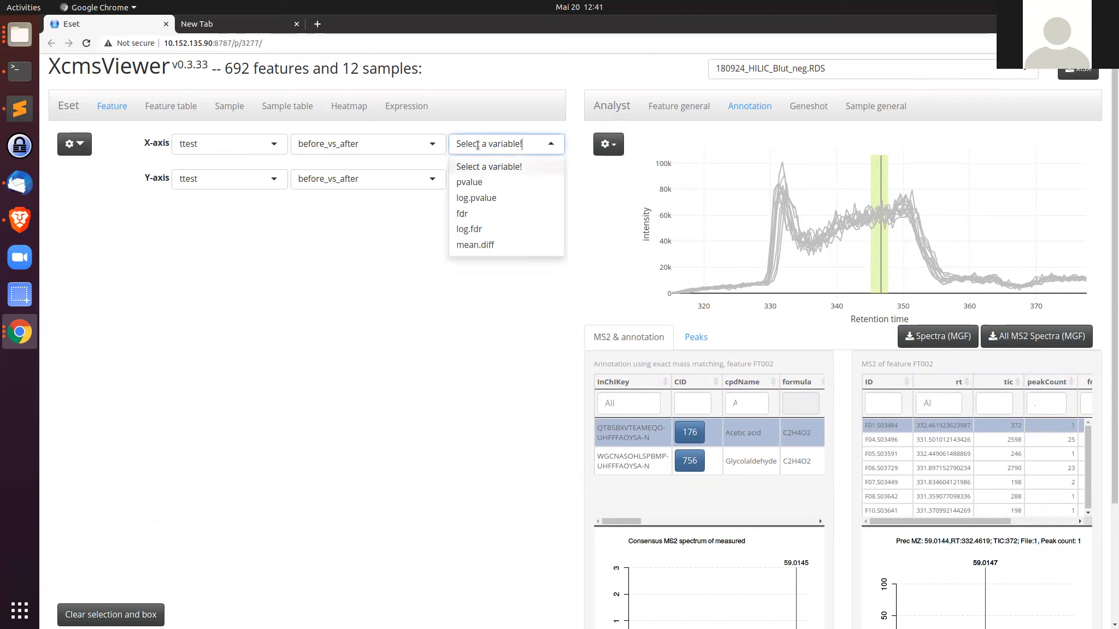
click(483, 246)
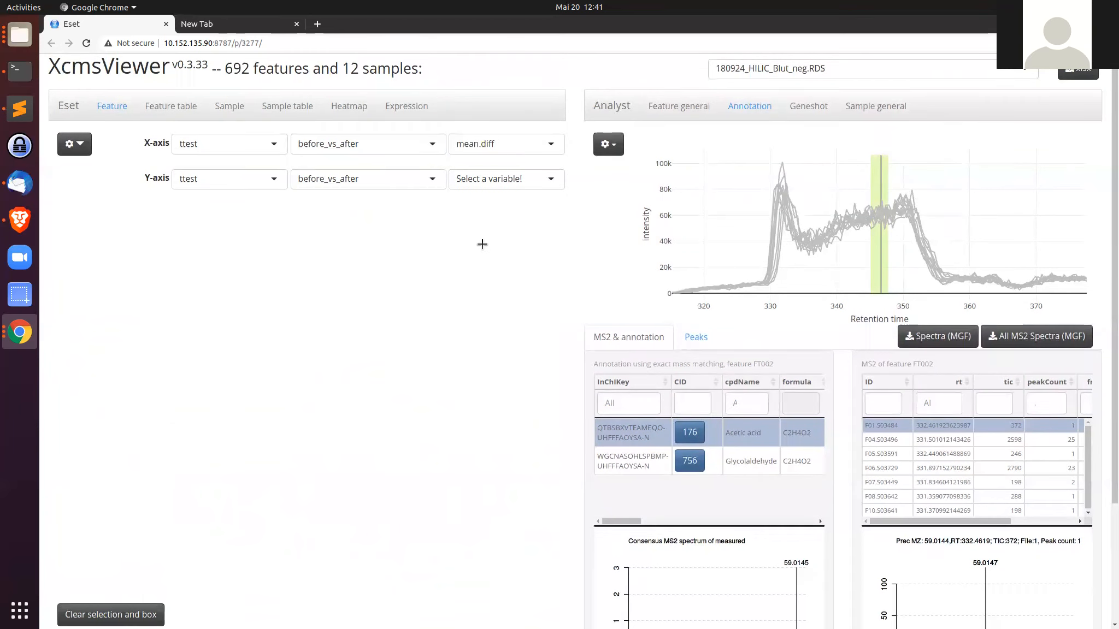
click(489, 178)
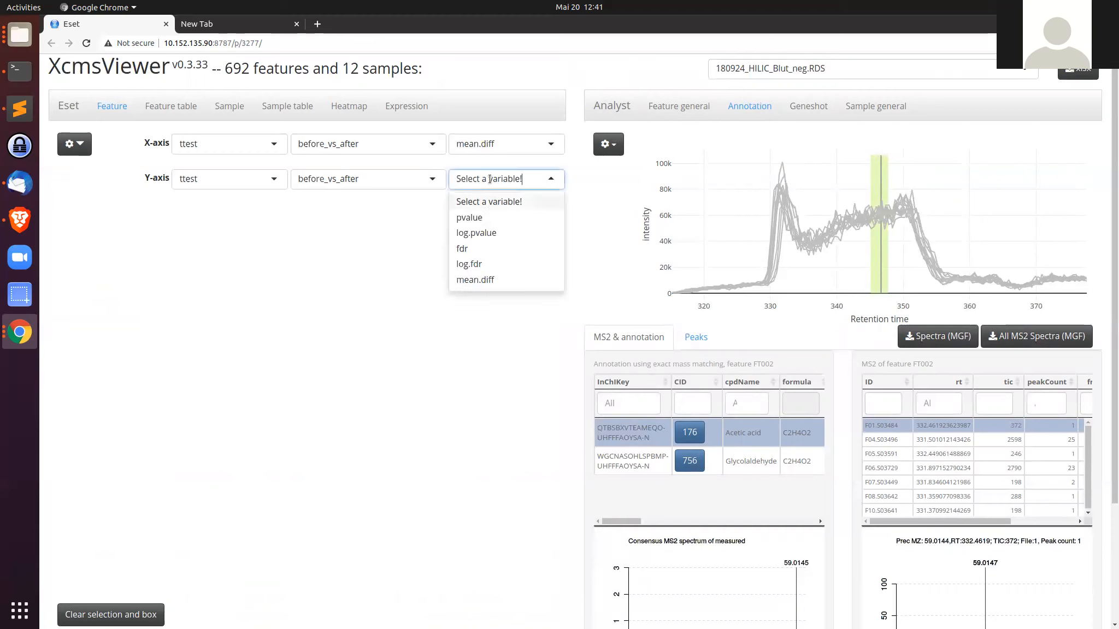
click(490, 232)
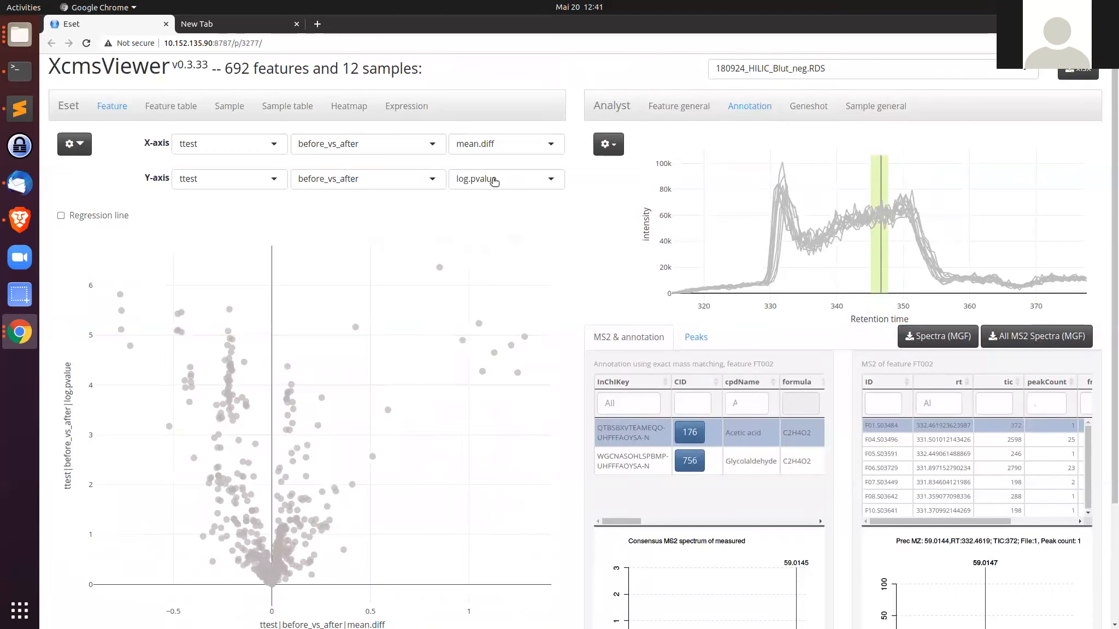
click(490, 179)
click(481, 265)
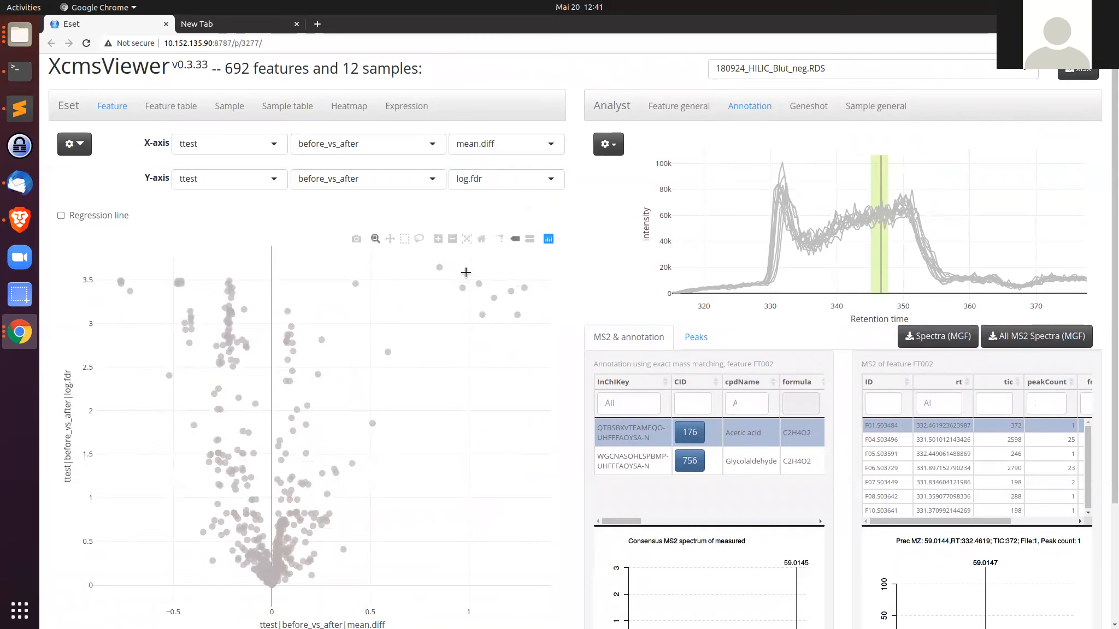
Step: Box-select the features with large positive mean.diff and high log.fdr in the volcano plot's upper-right region
mouse_move(447, 277)
scroll(325, 445, down, 1)
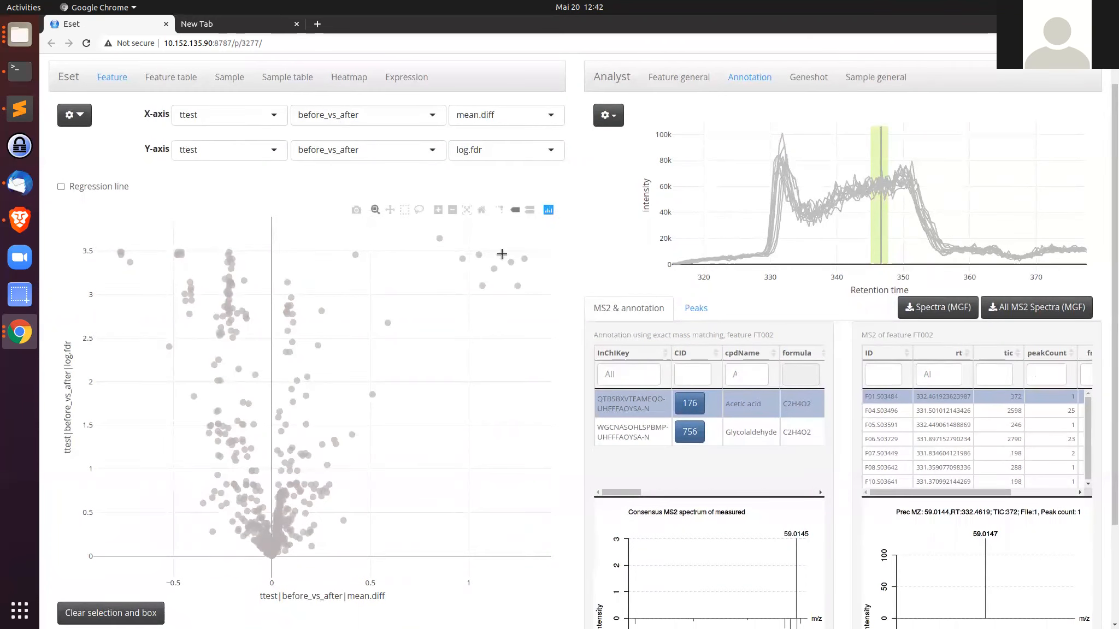
mouse_move(512, 254)
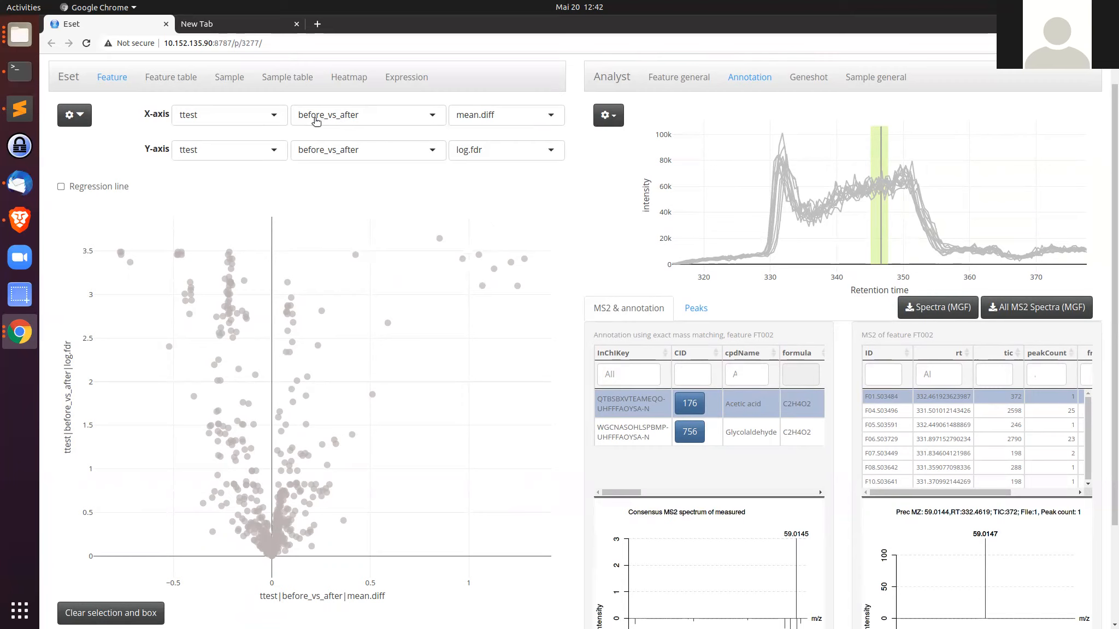
mouse_move(120, 252)
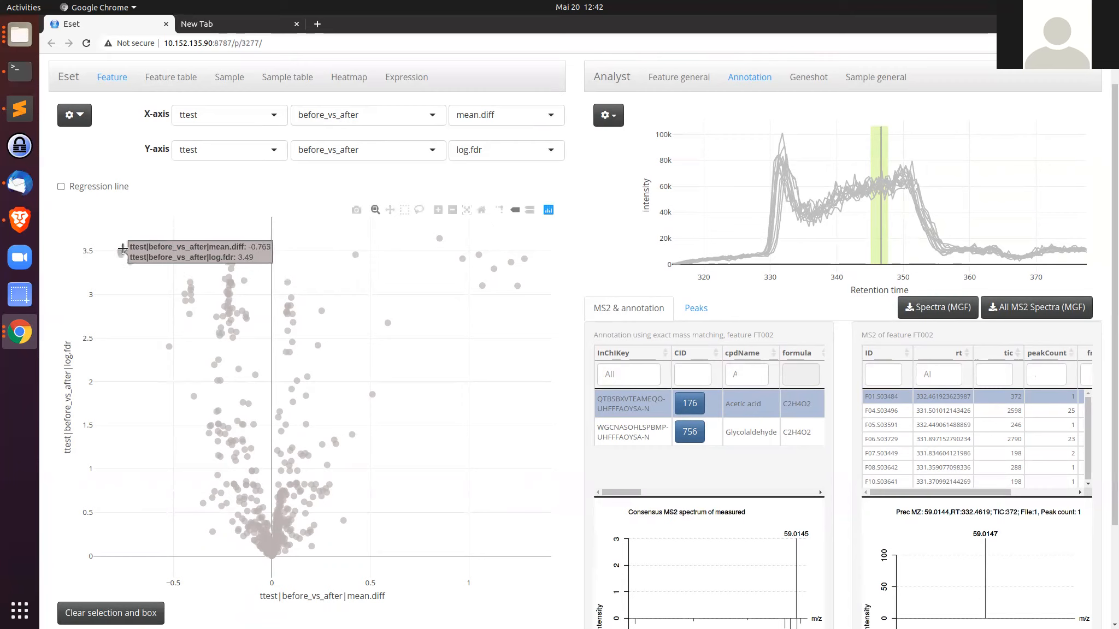
click(405, 212)
drag(369, 348, 548, 226)
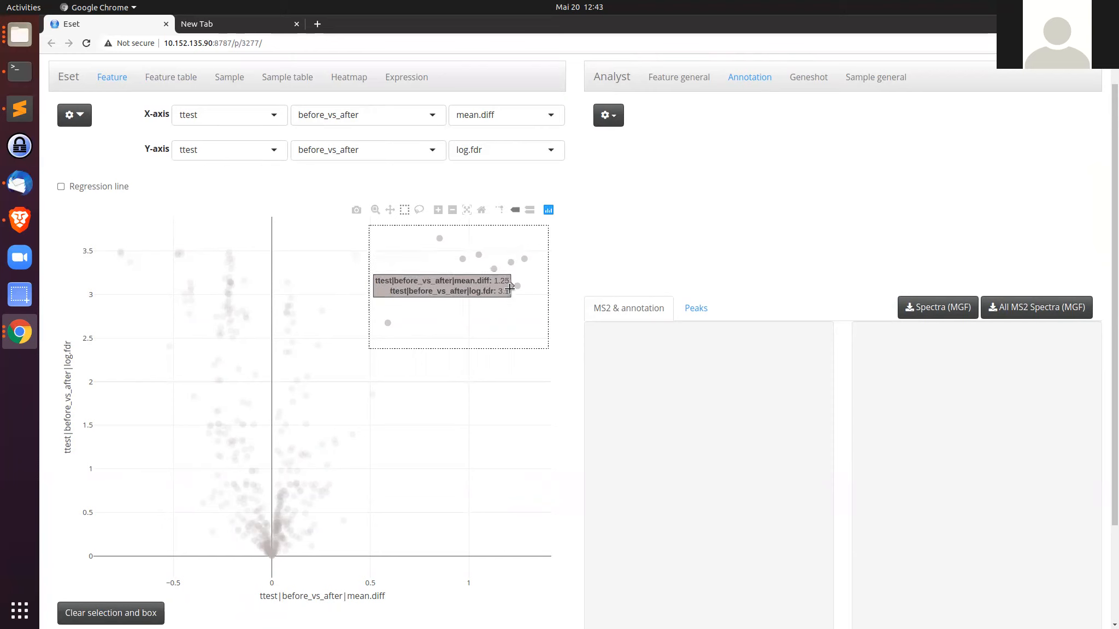
Step: Open the feature table of the box-selected features and inspect rows such as FT064 and FT261
click(164, 77)
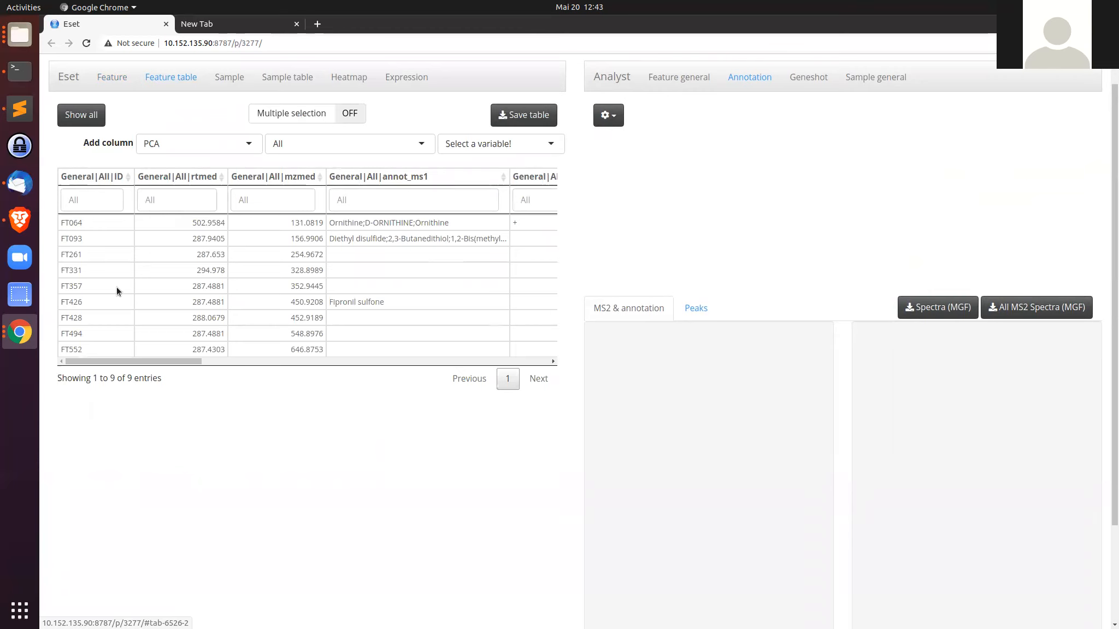
click(380, 221)
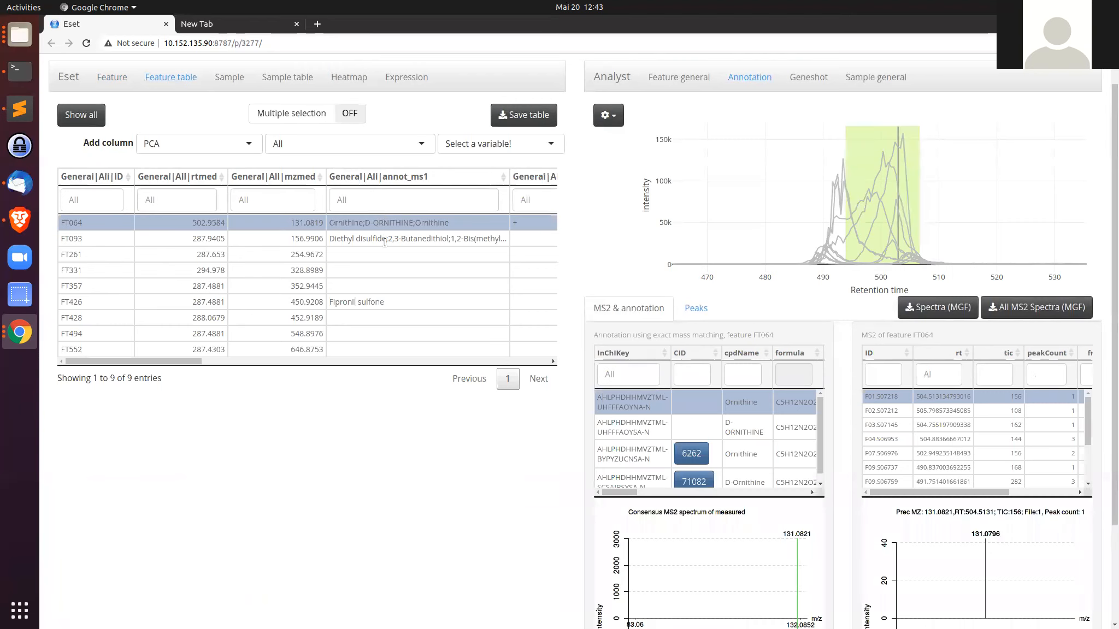
click(384, 239)
click(383, 256)
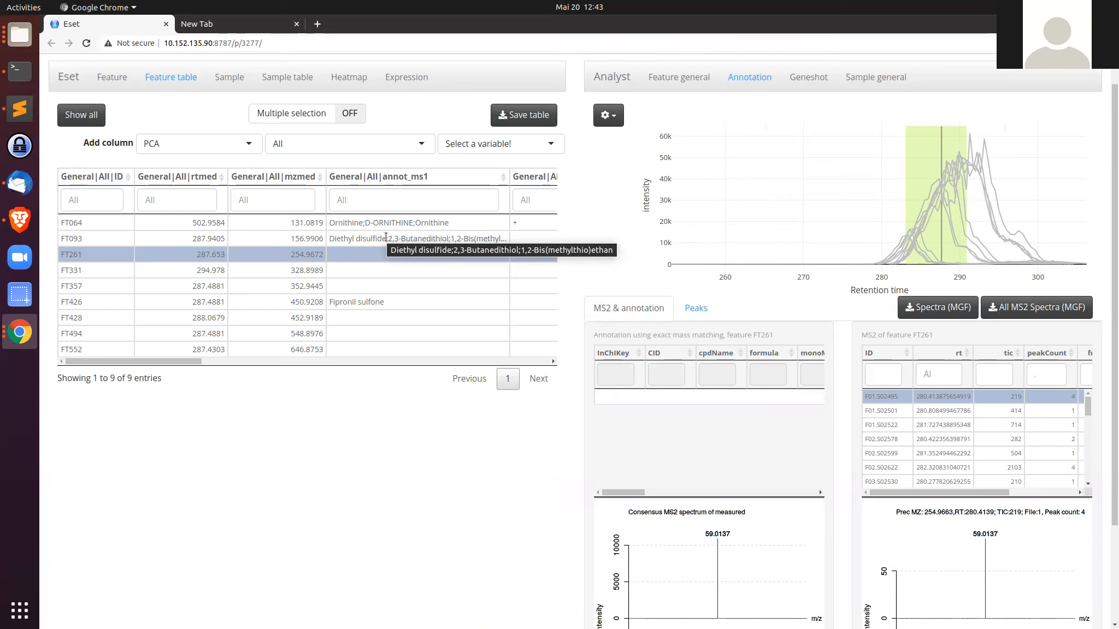
click(434, 223)
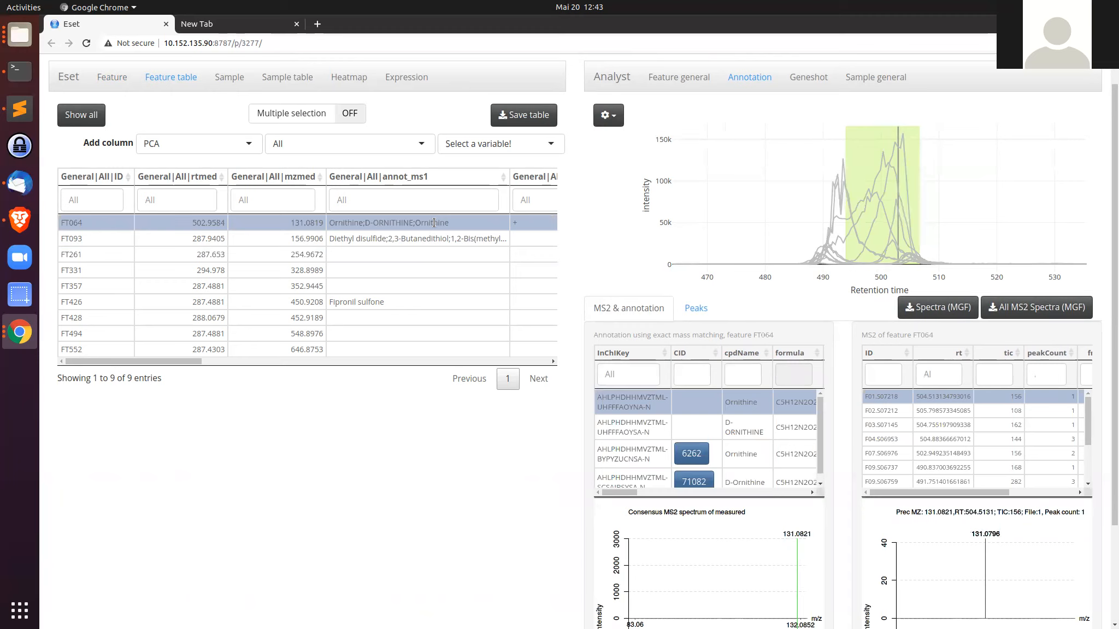
click(414, 256)
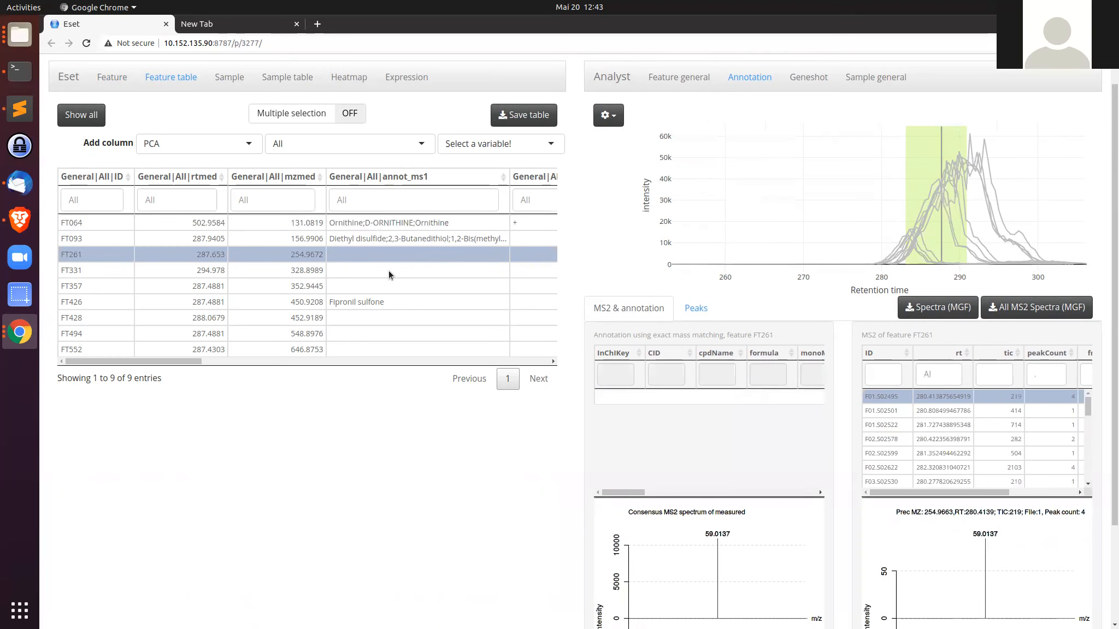
click(388, 270)
click(399, 254)
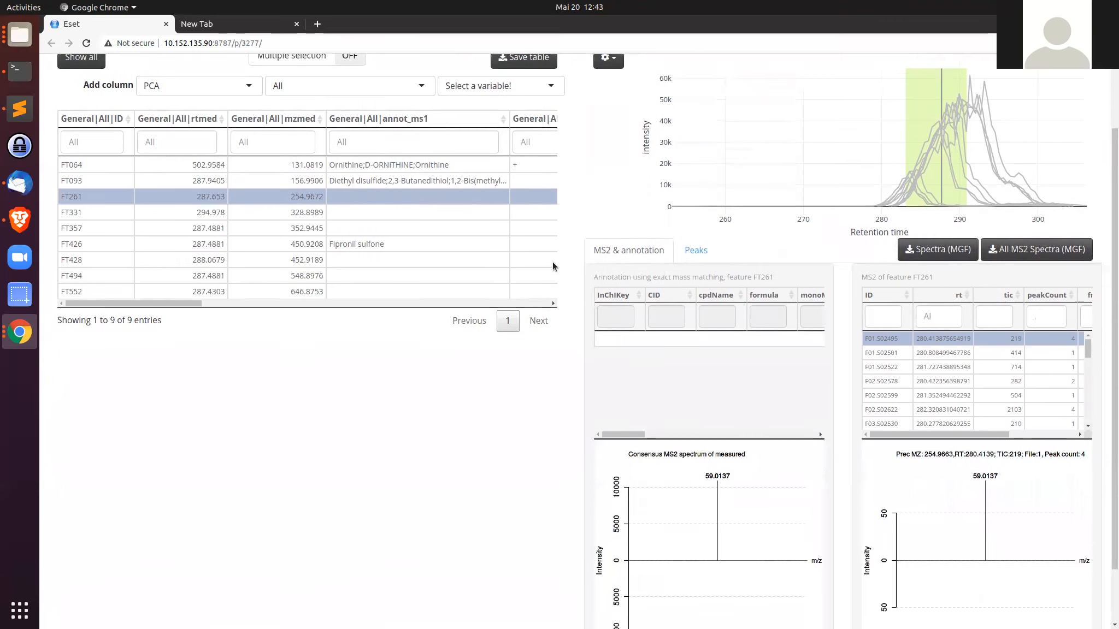
Step: Return to the volcano plot and box-select only the small top-right cluster of features with the largest mean.diff
scroll(108, 128, up, 1)
click(109, 111)
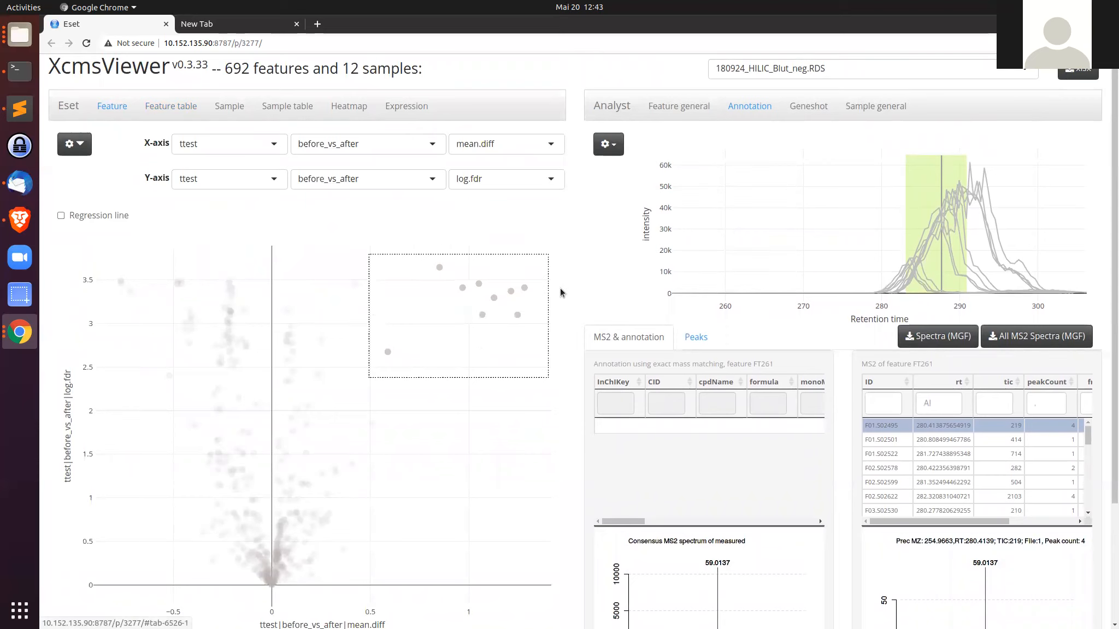
drag(500, 272, 540, 339)
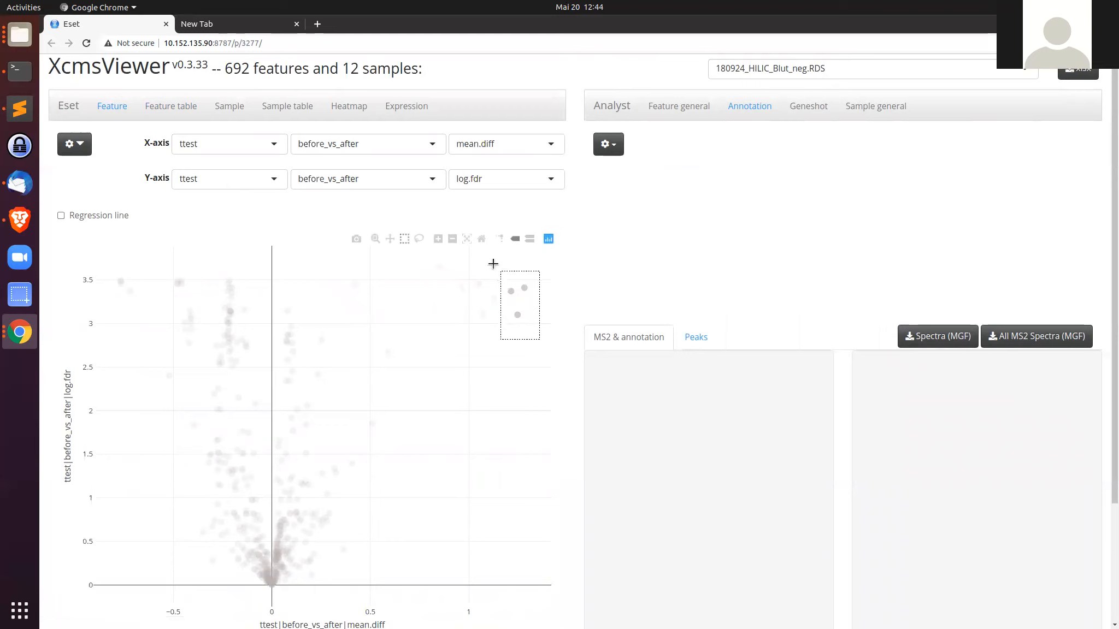
drag(504, 280, 535, 322)
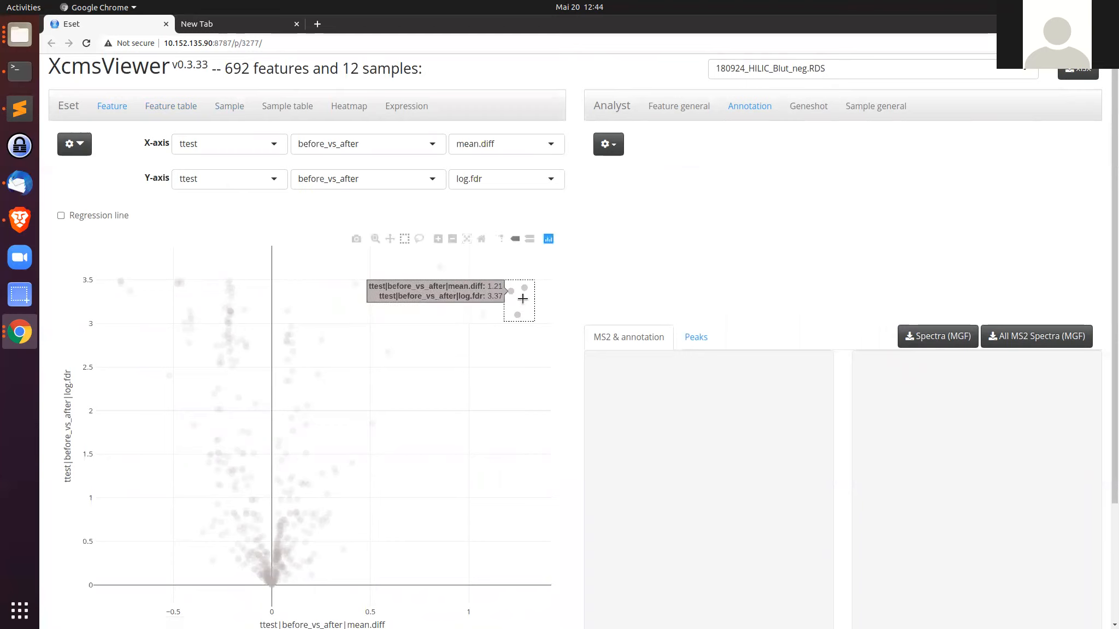
Step: Inspect the newly selected features FT064, FT494 and FT552 in the feature table, ending on FT494
click(187, 107)
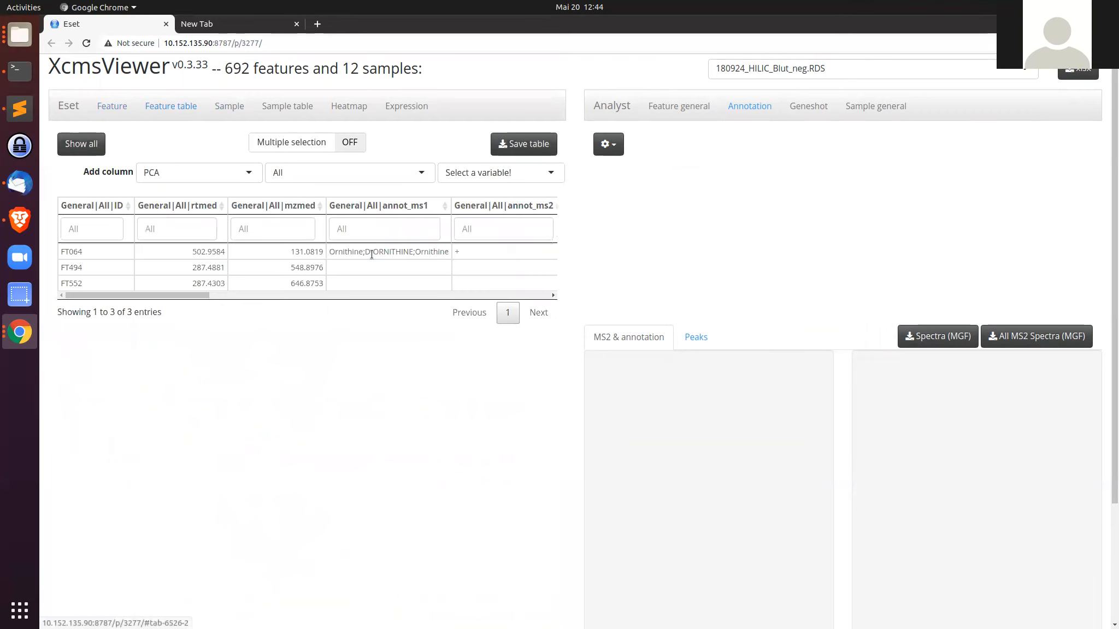
click(355, 268)
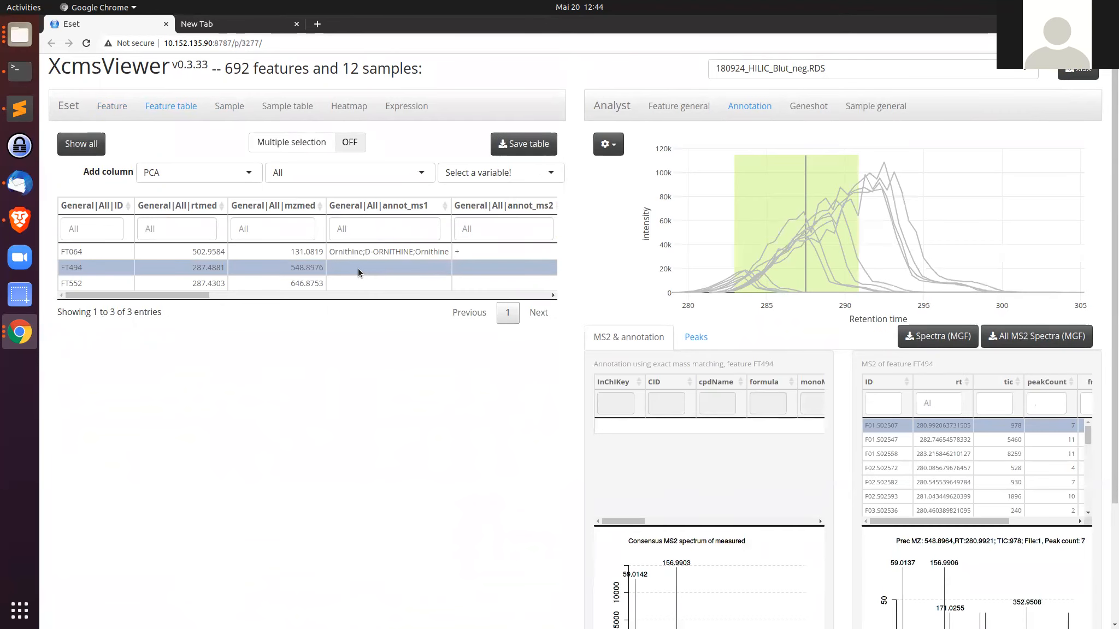
click(356, 281)
click(353, 266)
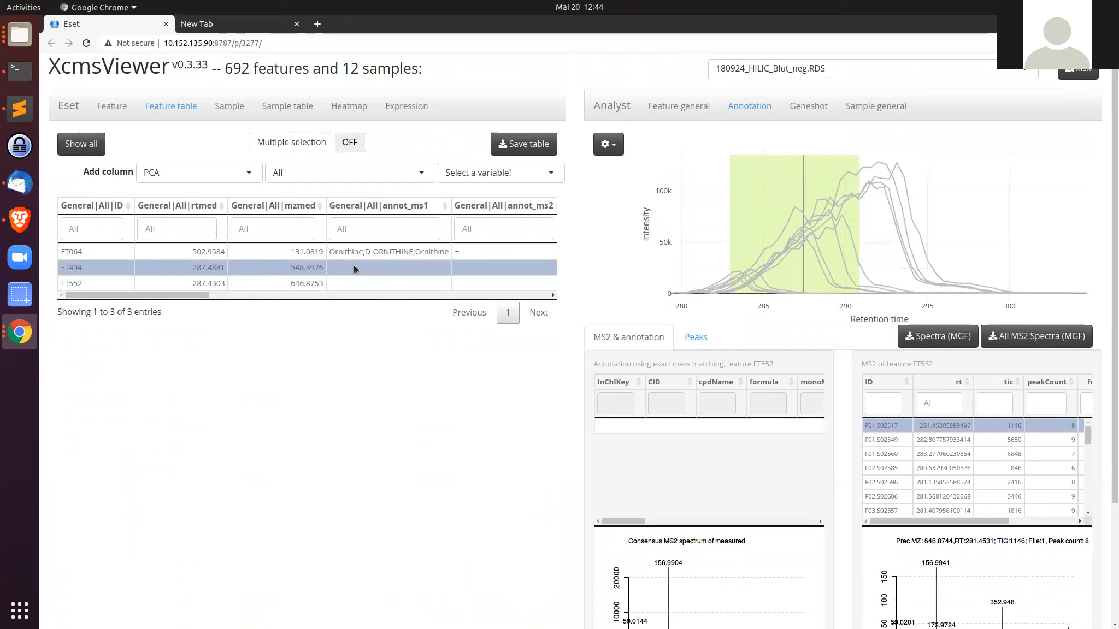
click(352, 283)
click(355, 268)
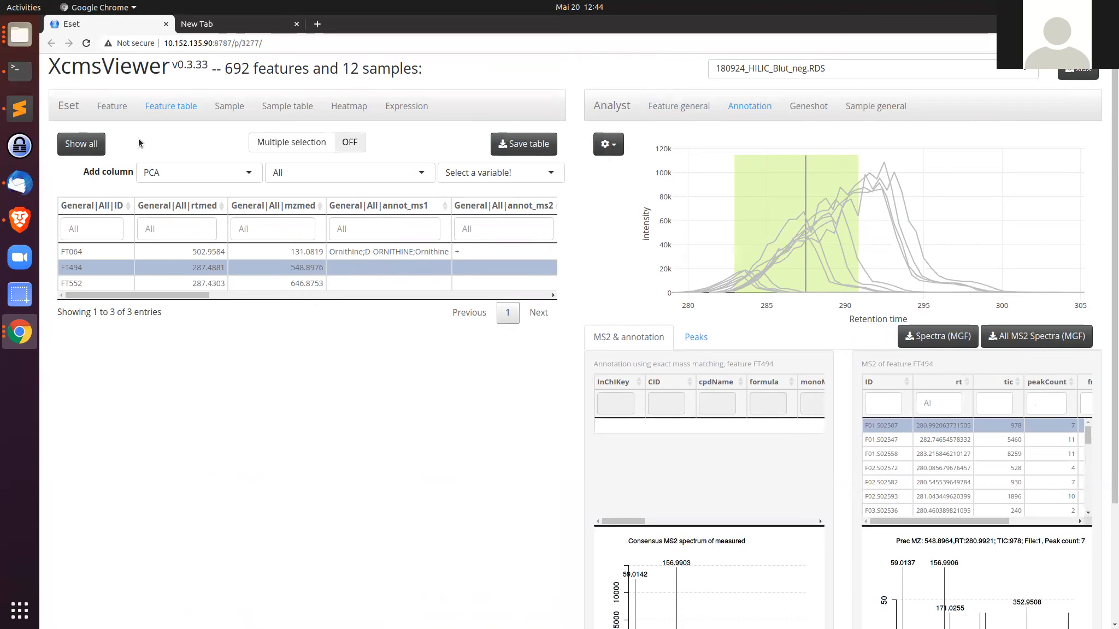
Step: Show FT494's intensities grouped by sample group in the Feature general view
click(695, 114)
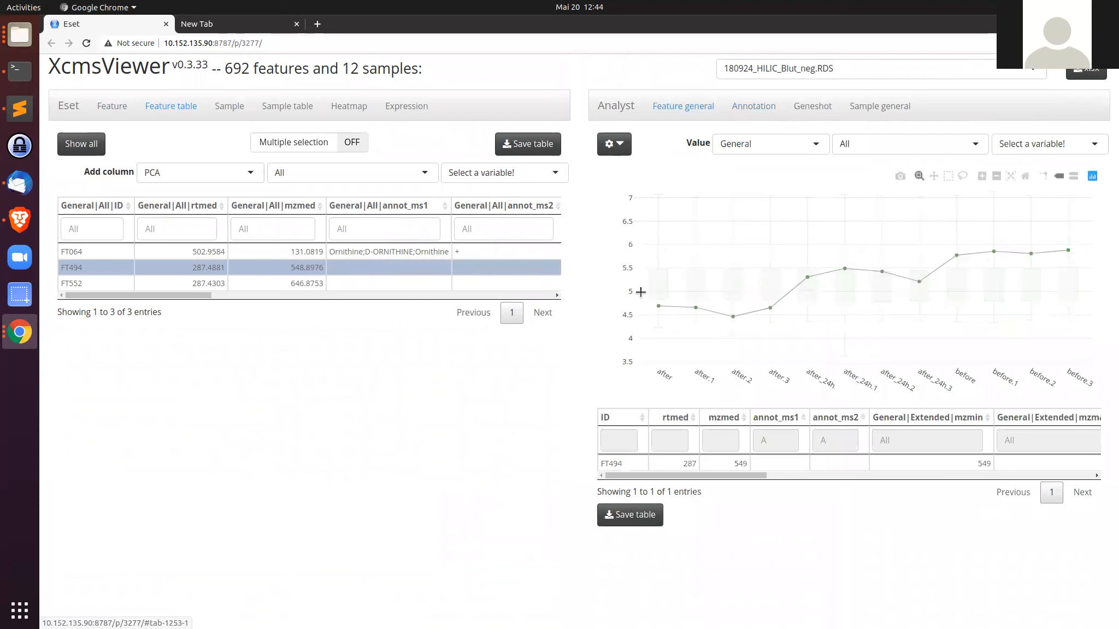
mouse_move(661, 305)
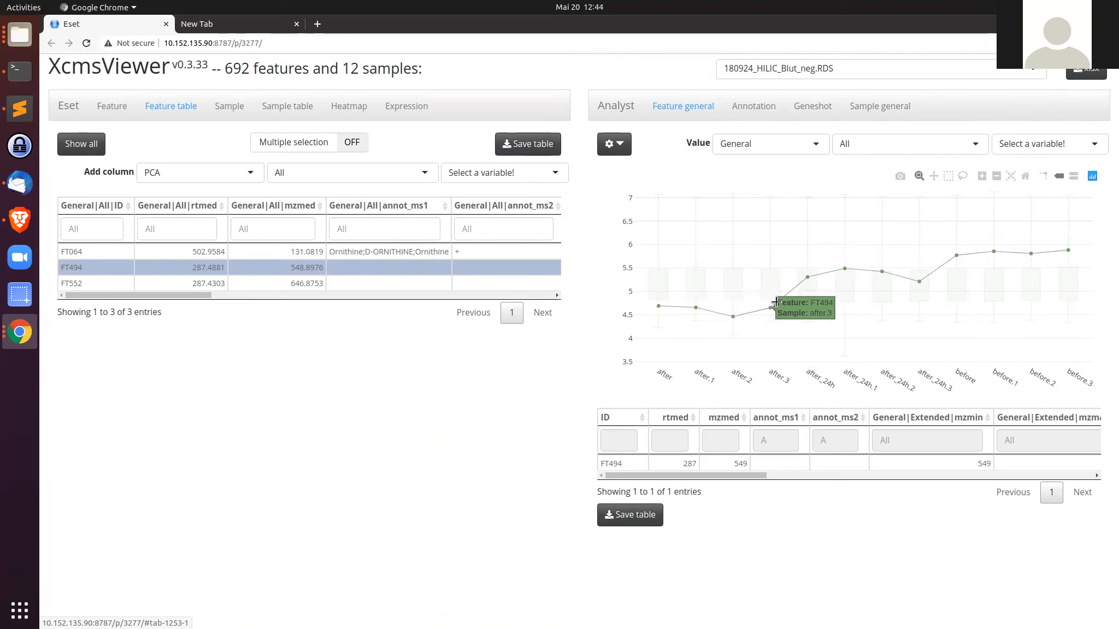
click(1049, 145)
click(1024, 199)
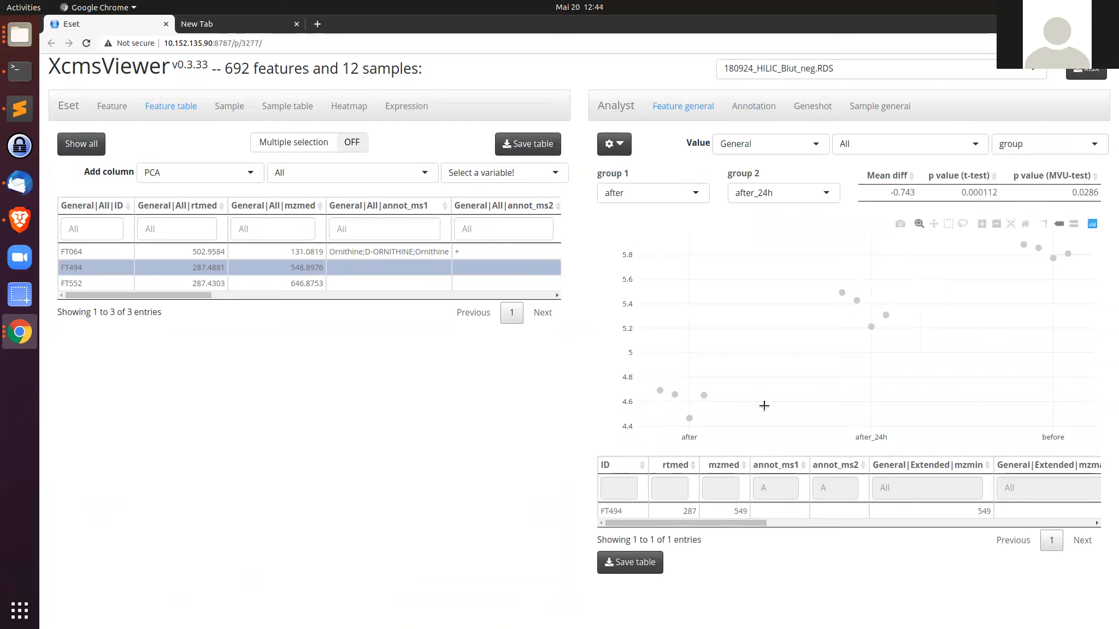
mouse_move(689, 413)
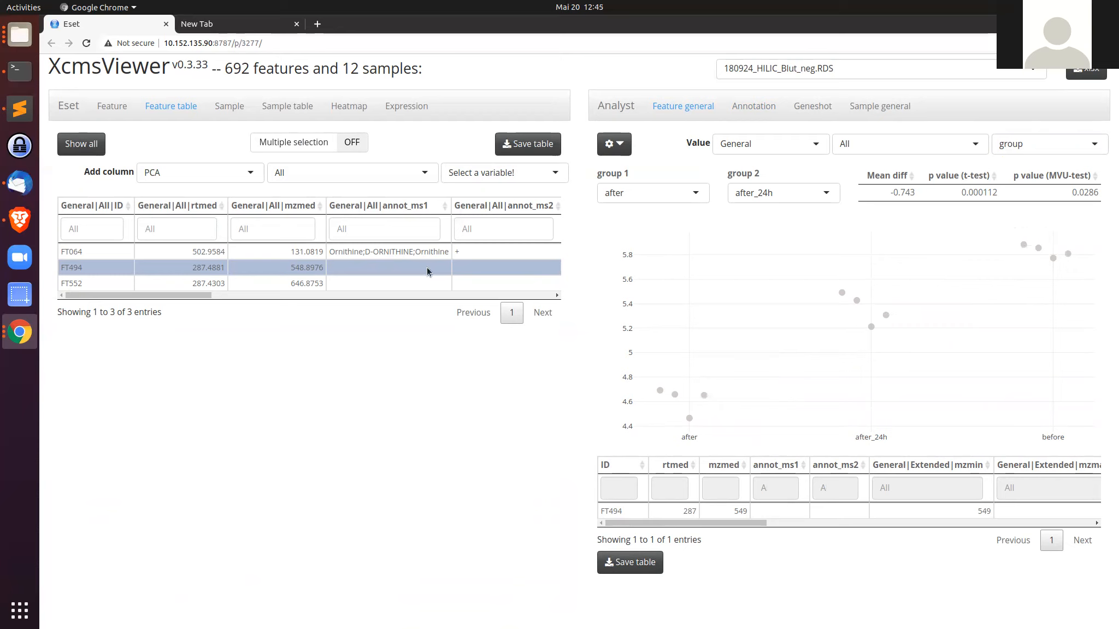
Step: Switch back to the Annotation view for FT494 and browse its individual MS2 spectra
click(759, 105)
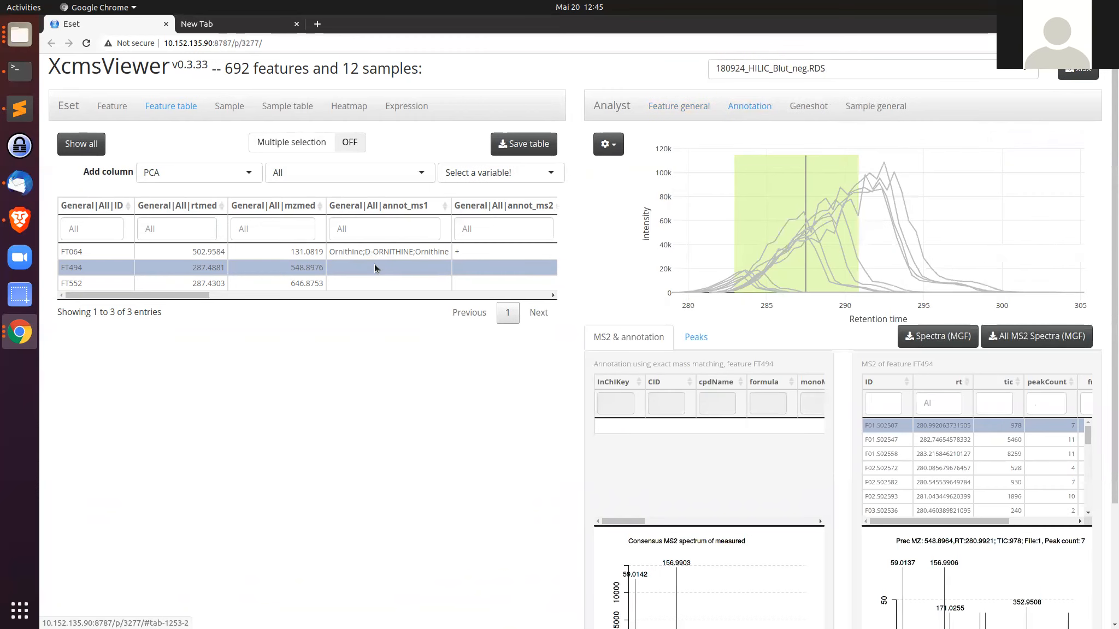
scroll(374, 265, down, 2)
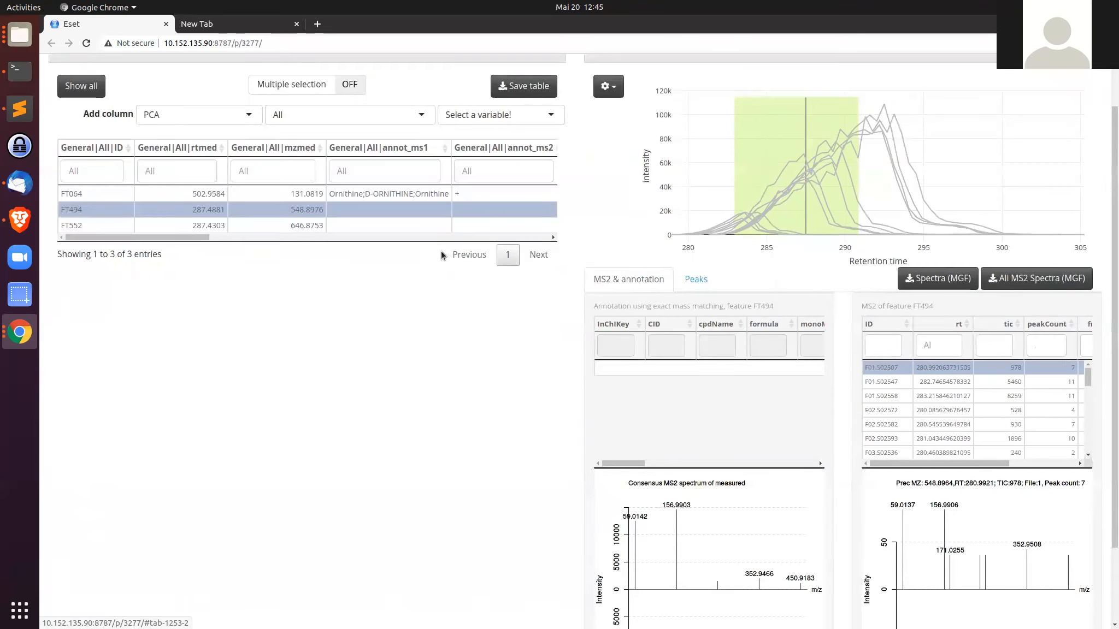
scroll(928, 445, down, 1)
Step: Step through further MS2 spectra entries of FT494 to compare their spectrum plots
scroll(955, 501, down, 1)
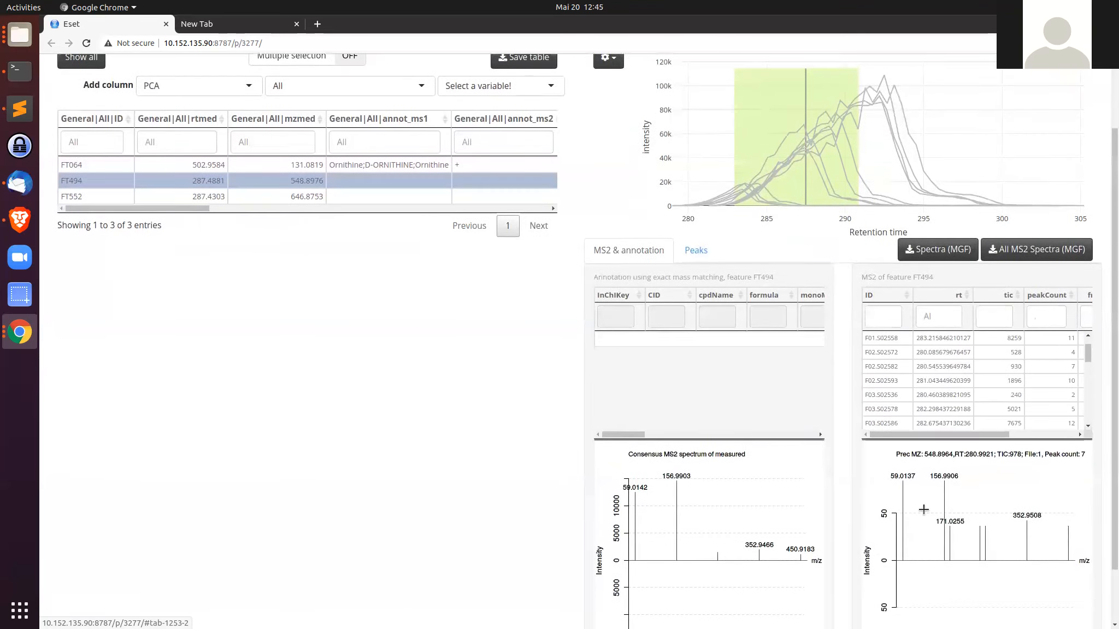
scroll(934, 508, up, 1)
scroll(940, 399, up, 1)
click(942, 389)
scroll(944, 404, up, 1)
click(947, 424)
click(948, 438)
click(949, 452)
scroll(946, 432, down, 2)
click(946, 409)
click(947, 424)
click(949, 438)
click(948, 452)
click(947, 437)
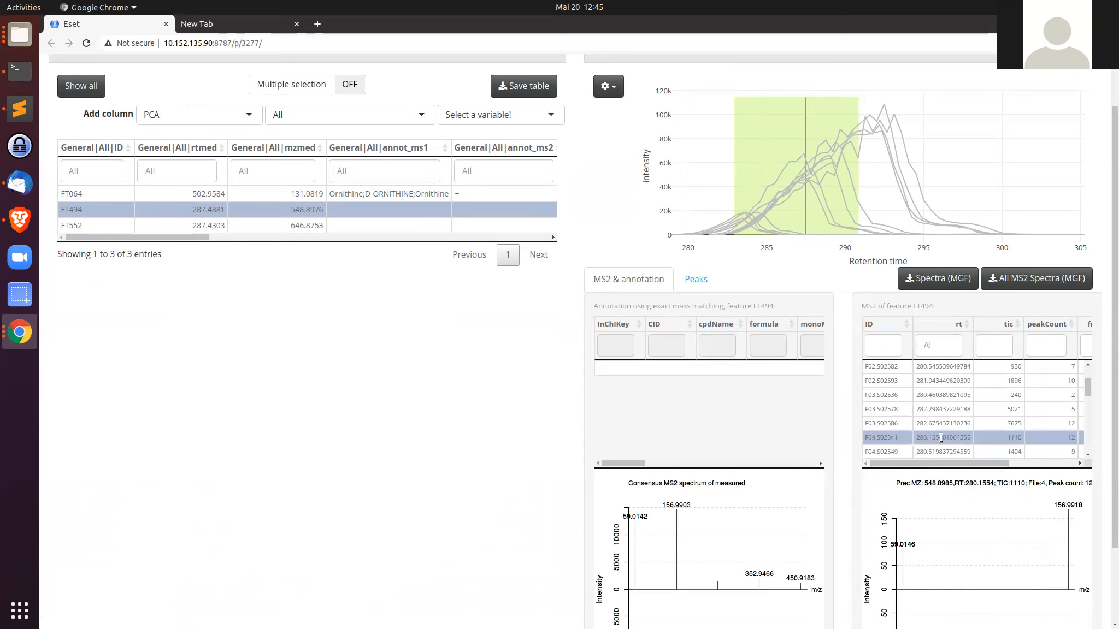
click(943, 424)
click(943, 410)
click(946, 395)
click(949, 381)
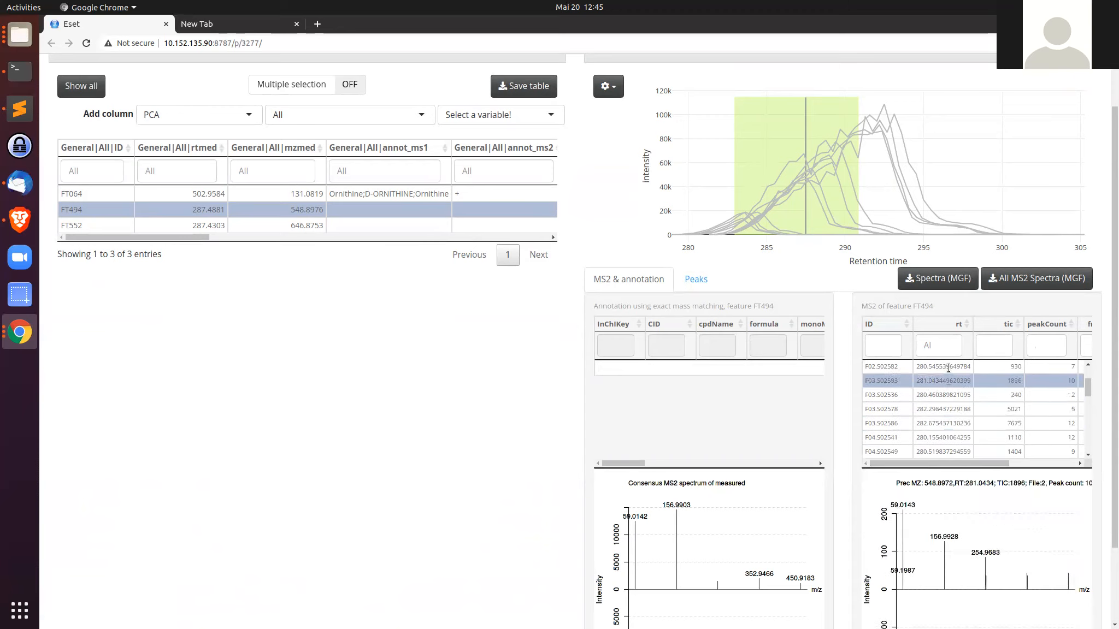
click(949, 367)
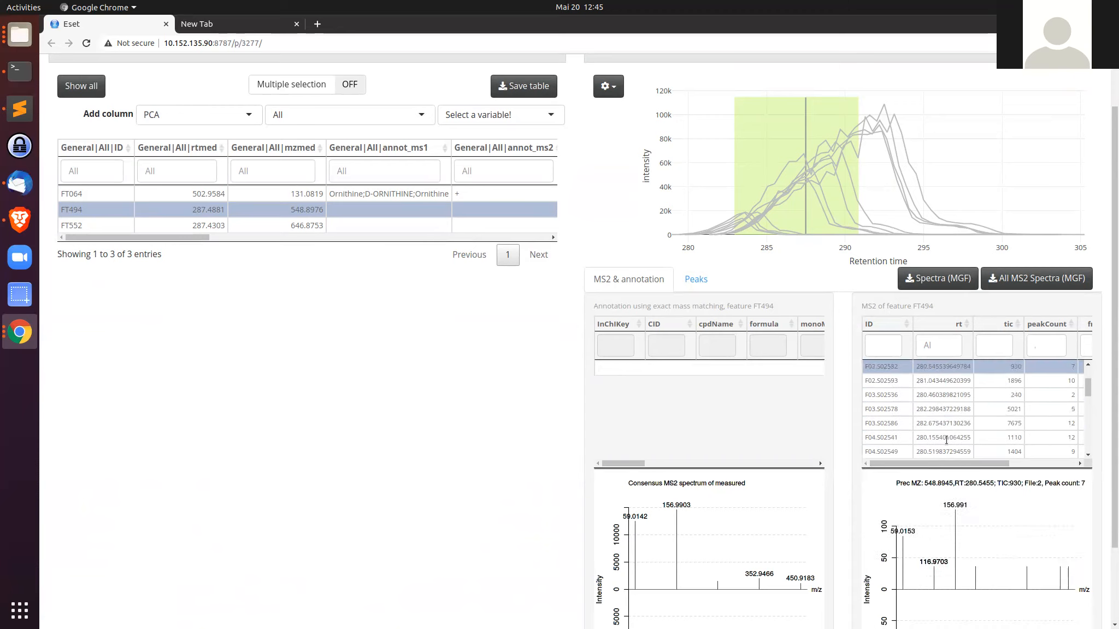
Step: Scroll through FT494's MS2 spectra list and inspect the entries from further files
scroll(951, 403, down, 2)
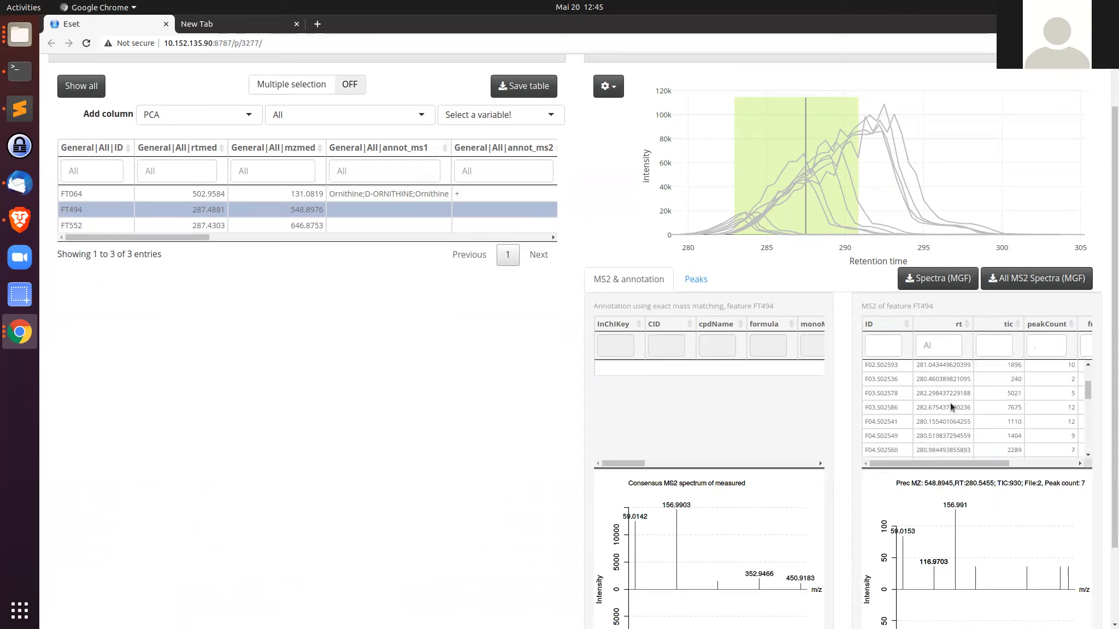
click(950, 397)
click(950, 408)
click(950, 422)
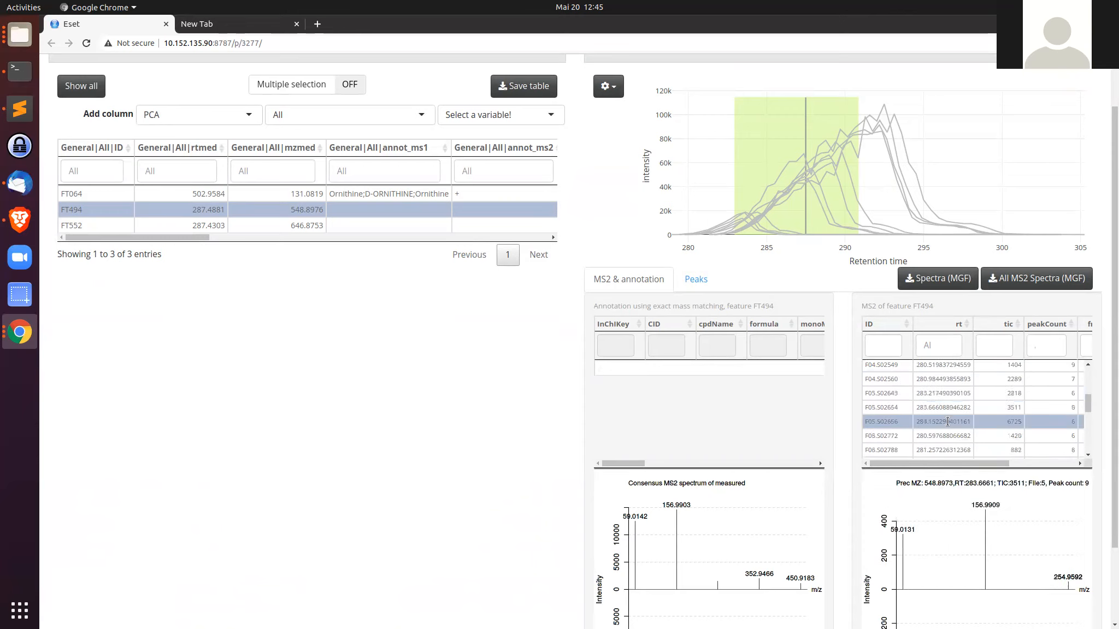
click(950, 435)
scroll(951, 431, down, 1)
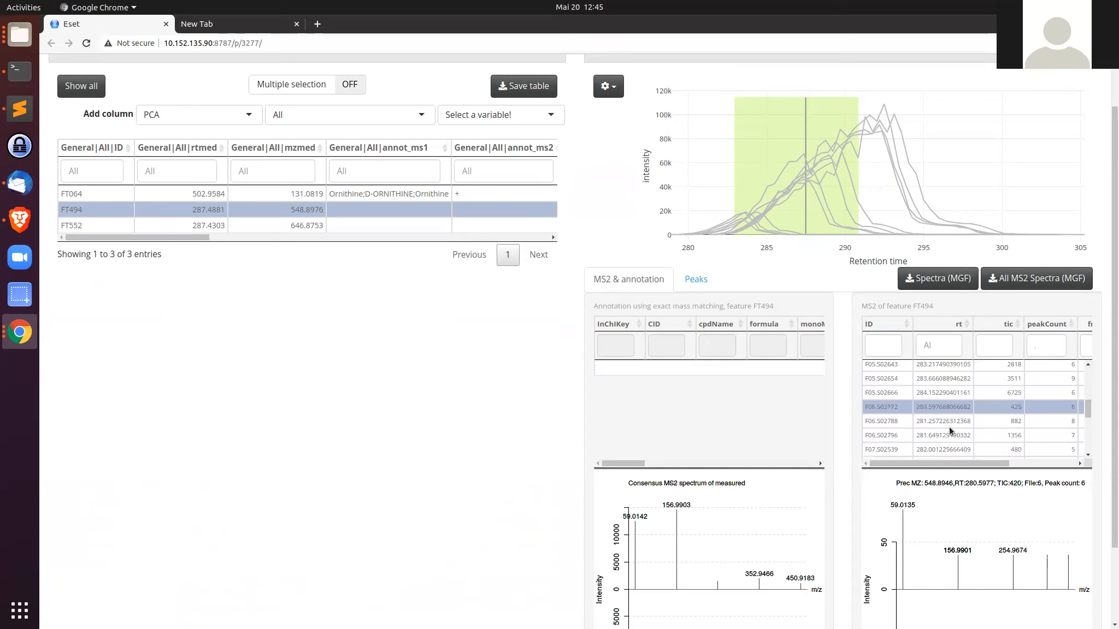
Step: Select FT494's file 7 MS2 spectrum and download it as an MGF file
click(953, 423)
click(953, 435)
click(954, 449)
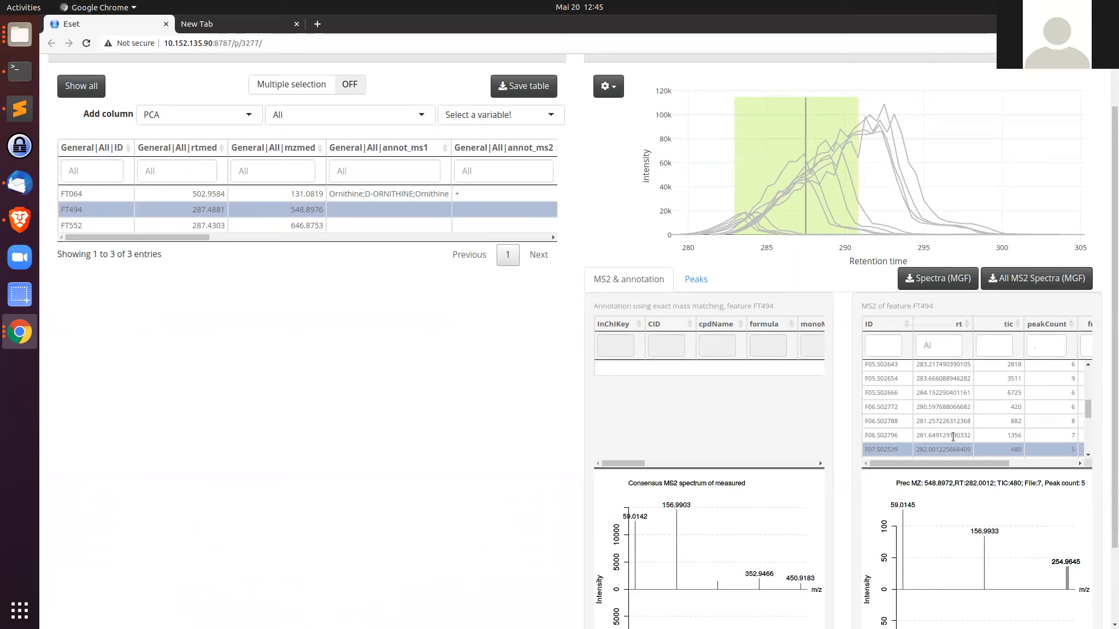
click(944, 281)
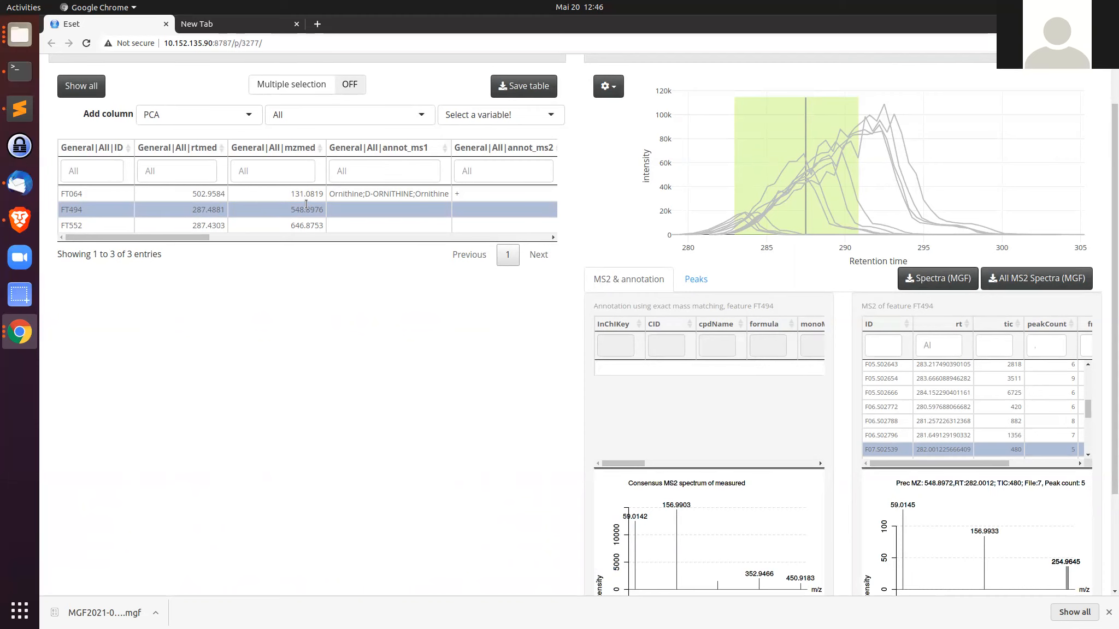
Step: In the Feature general view, compare FT494 between group after and group before
scroll(400, 205, up, 2)
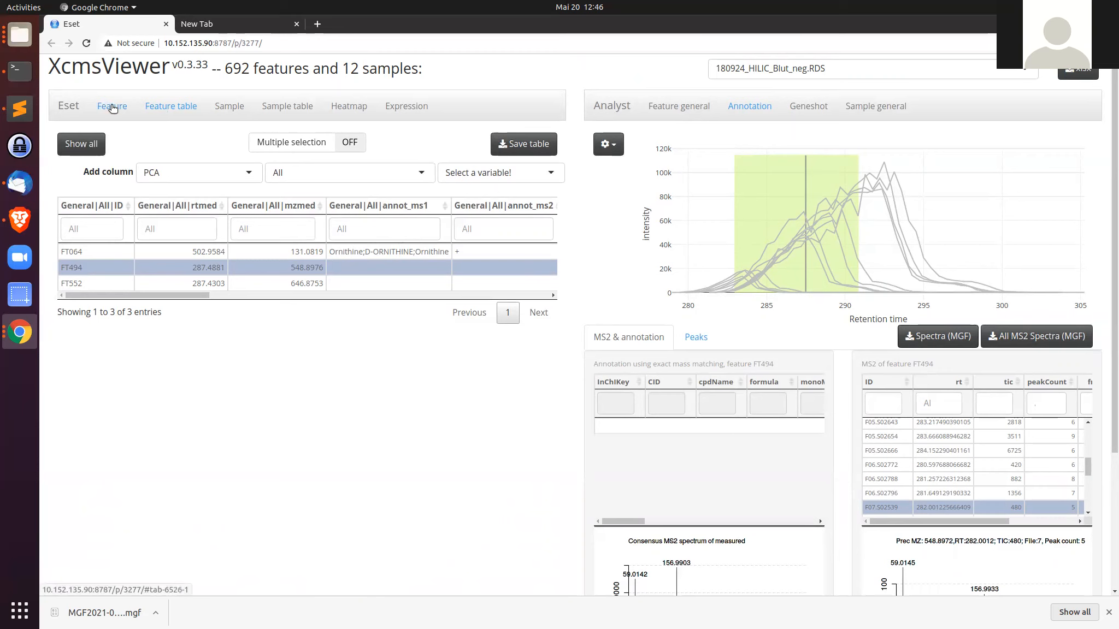
click(673, 109)
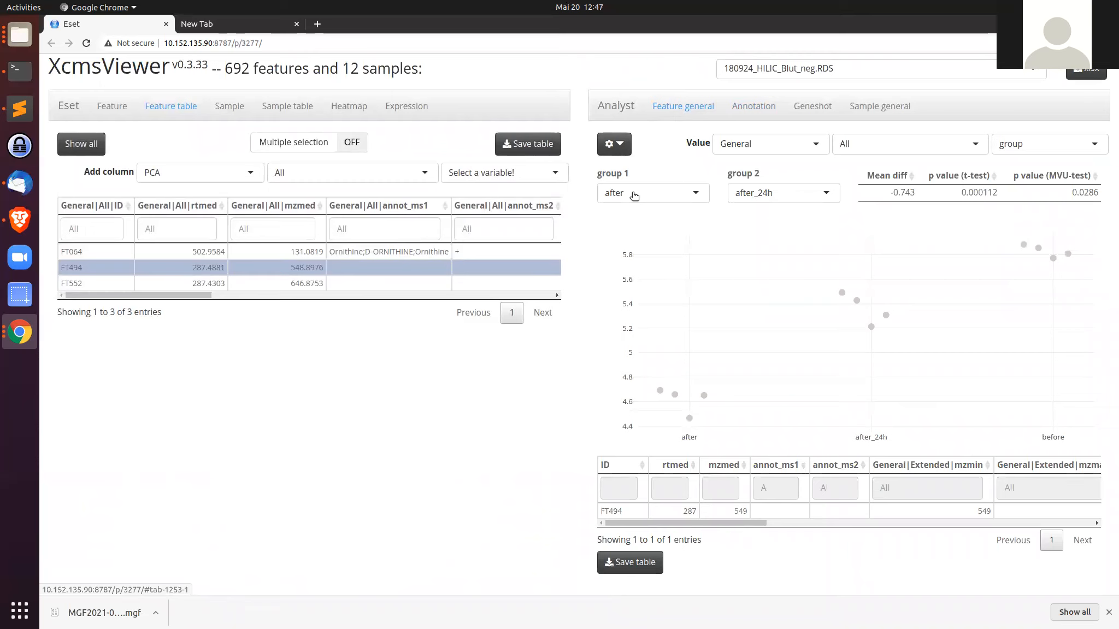
click(804, 193)
click(795, 244)
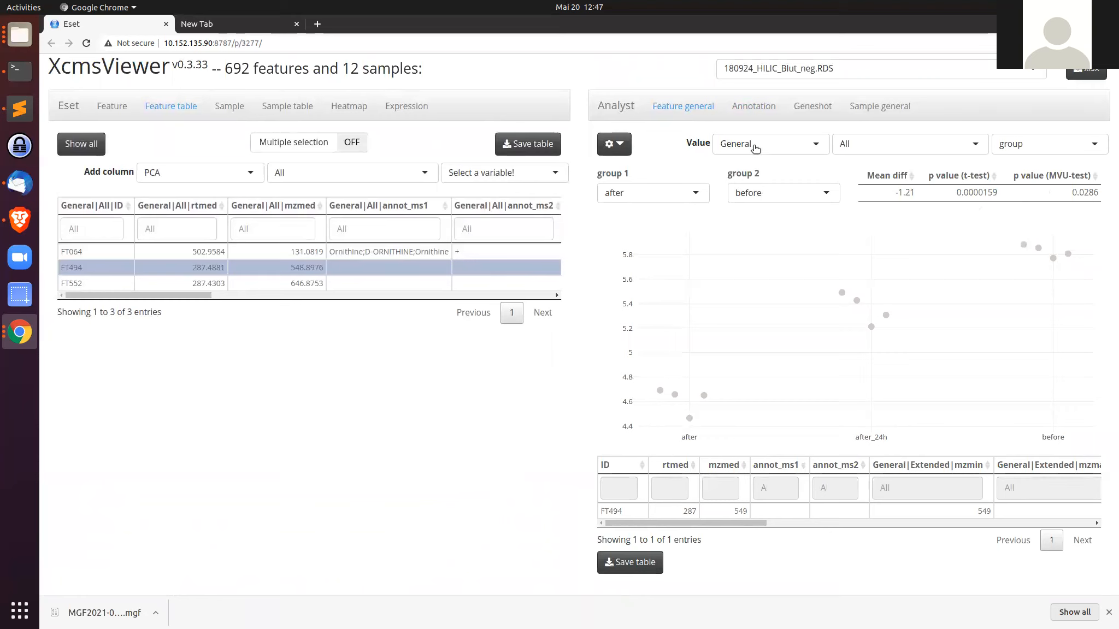
Step: Color FT494's sample points by group in the Feature general plot
click(627, 152)
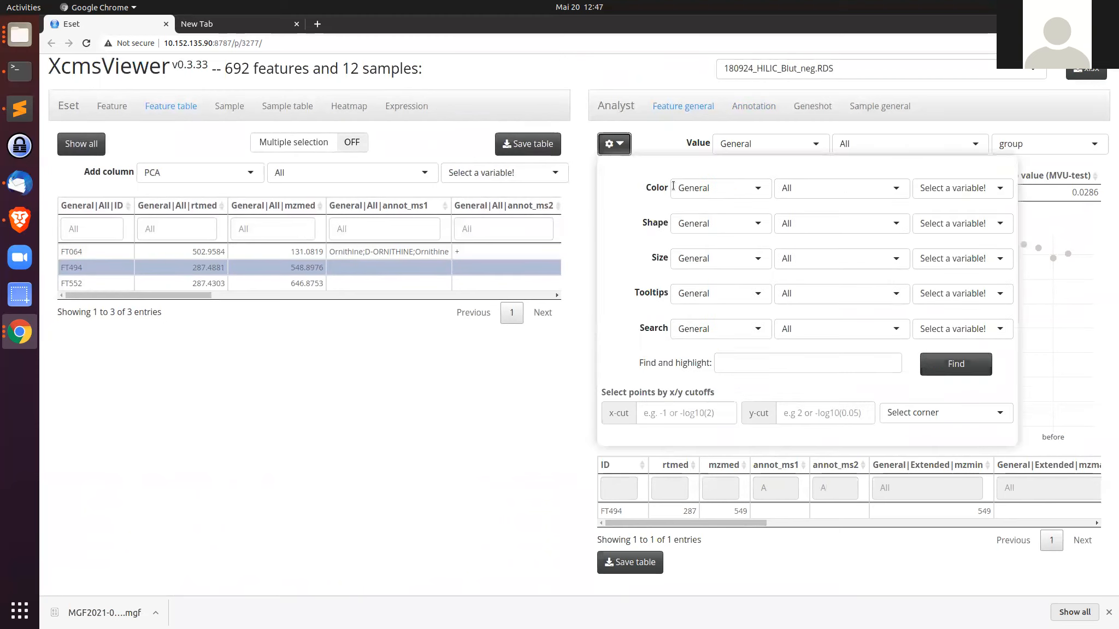
click(953, 188)
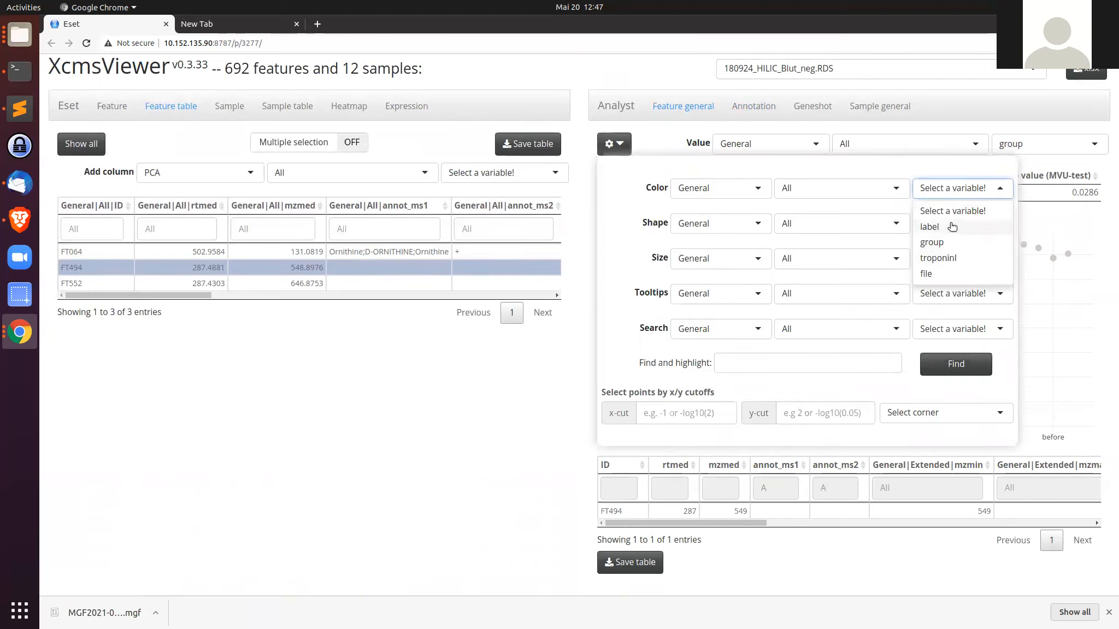
click(952, 242)
click(628, 150)
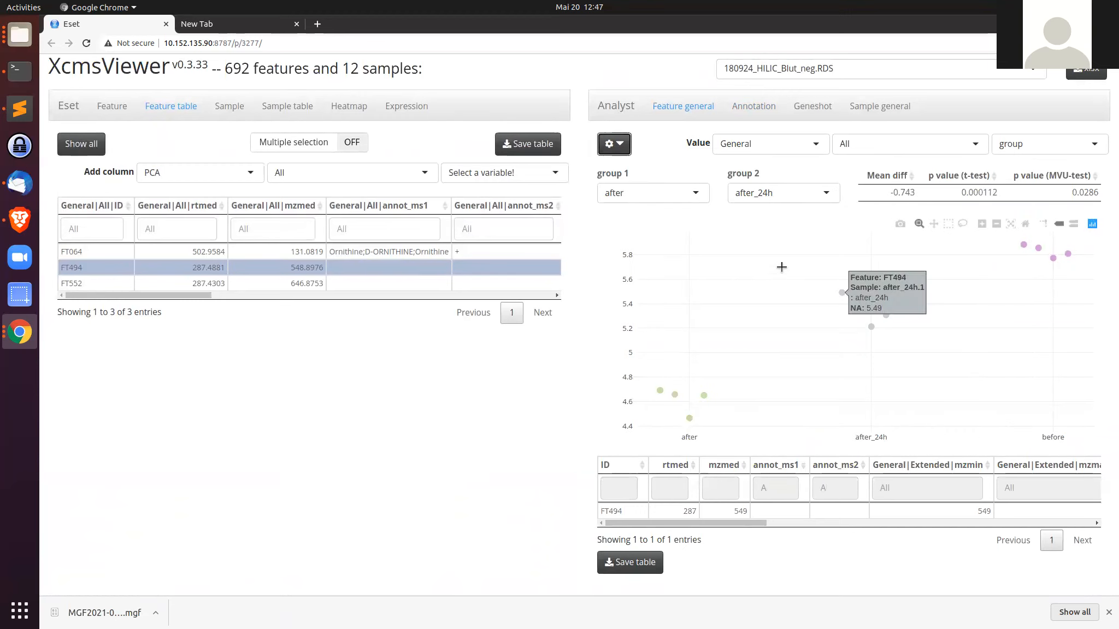
Step: Switch to the Feature volcano plot and color its points by annot_ms2
click(112, 106)
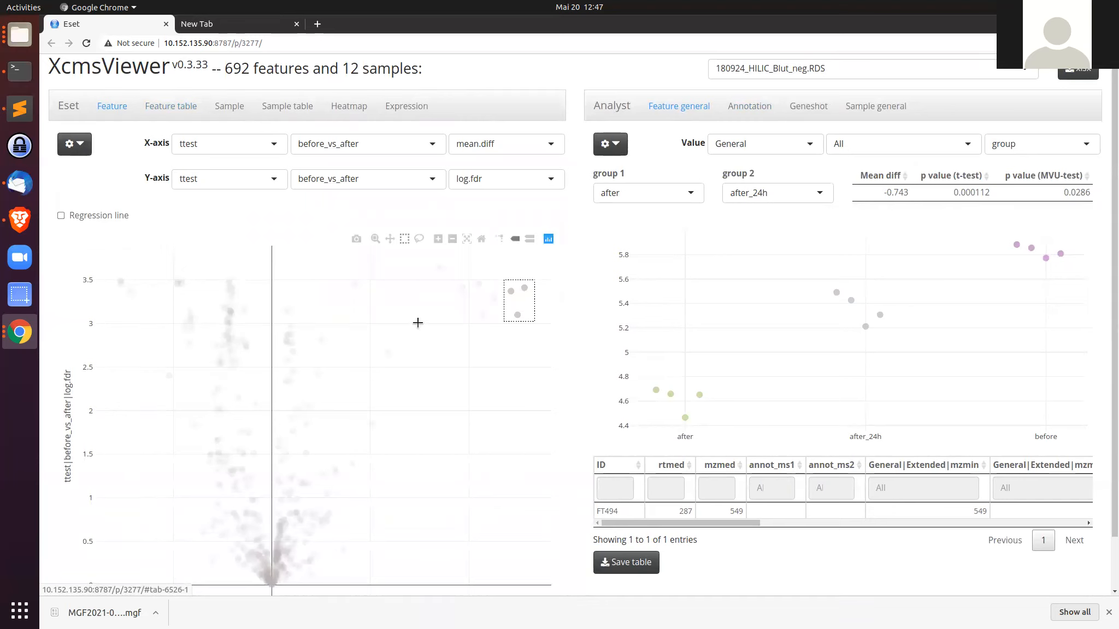
scroll(419, 322, down, 2)
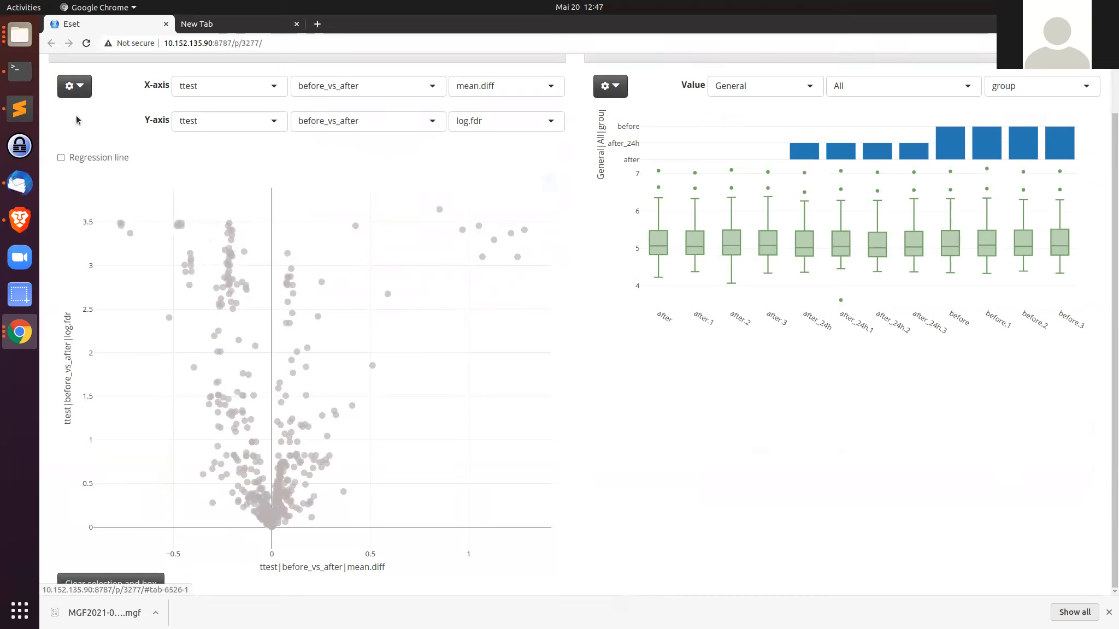
click(75, 85)
click(442, 130)
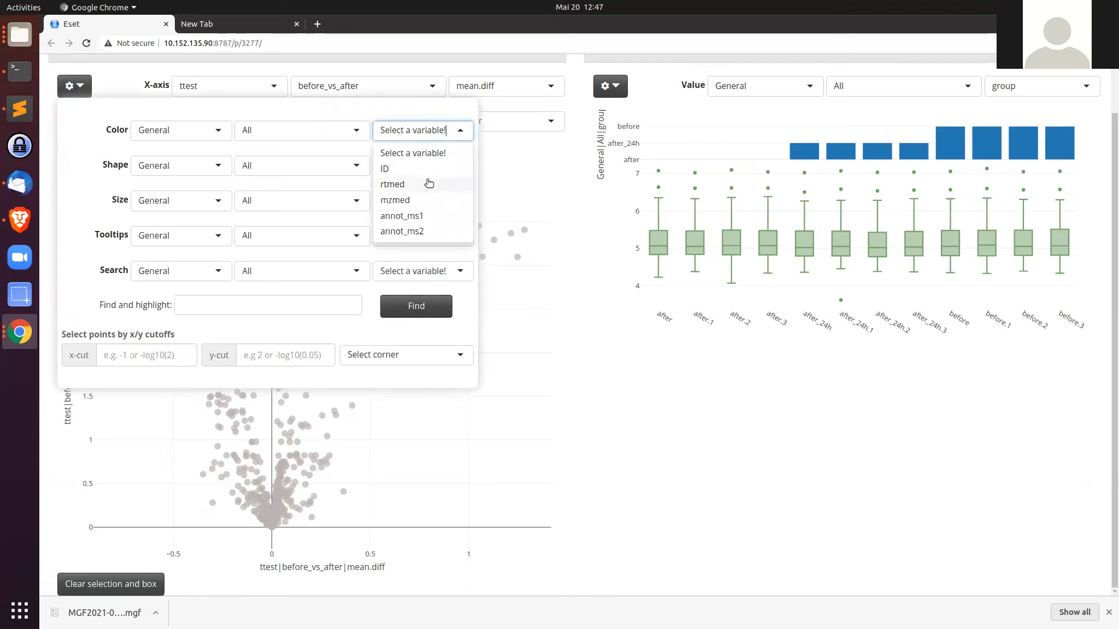
click(421, 232)
click(75, 87)
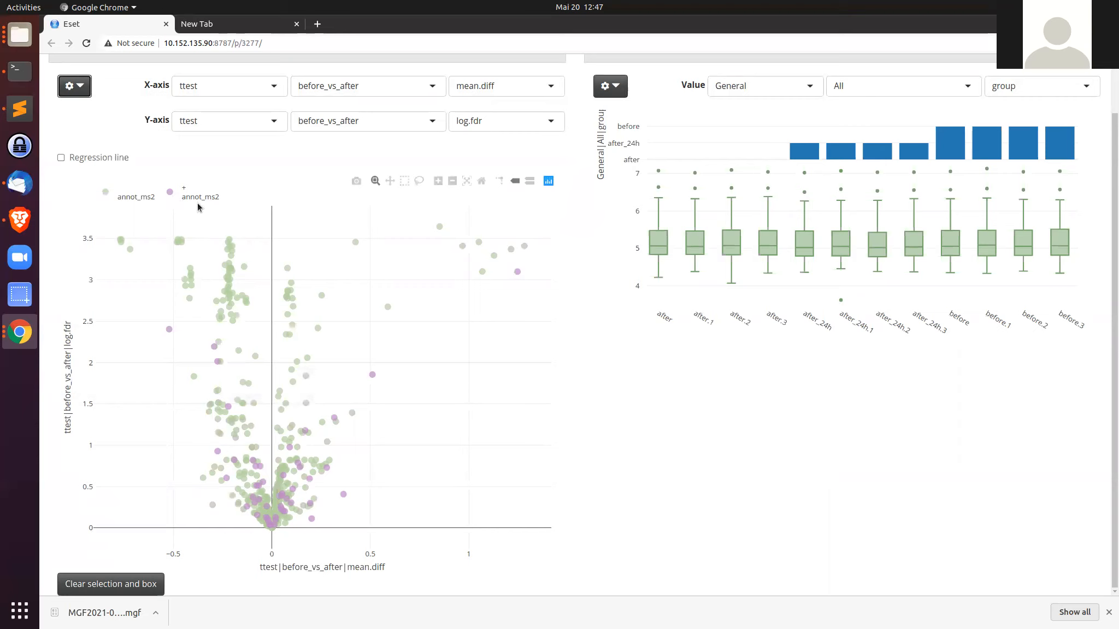
Step: Search the volcano plot by ID and highlight features FT002, FT003, FT004 and FT005
mouse_move(355, 242)
click(77, 91)
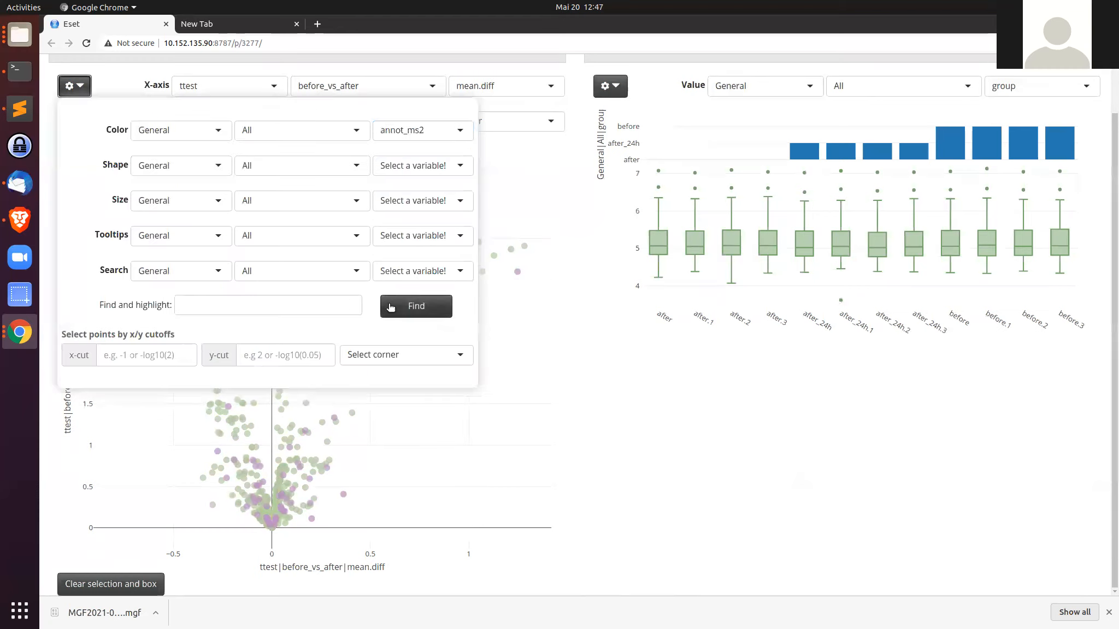
click(427, 273)
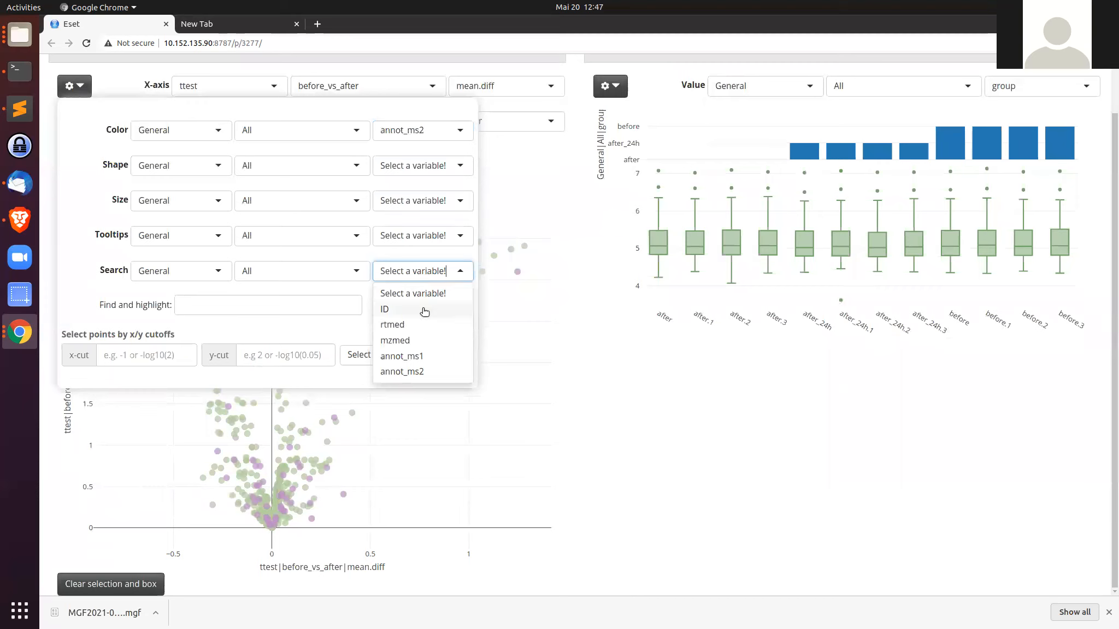
click(386, 309)
click(248, 309)
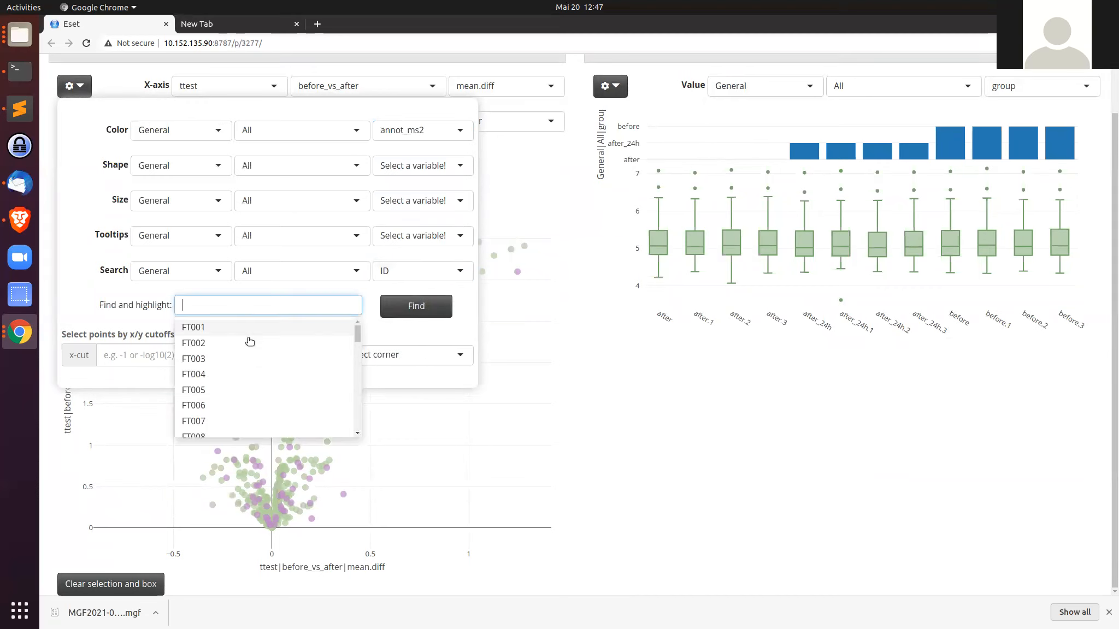
click(250, 350)
click(251, 350)
click(250, 350)
click(250, 350)
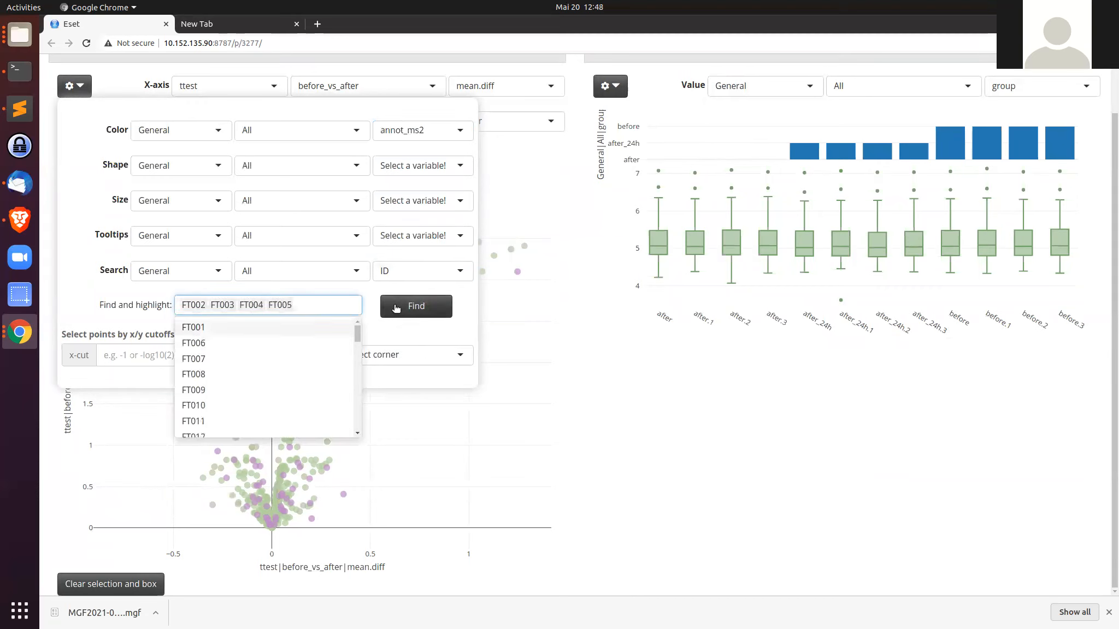
click(415, 306)
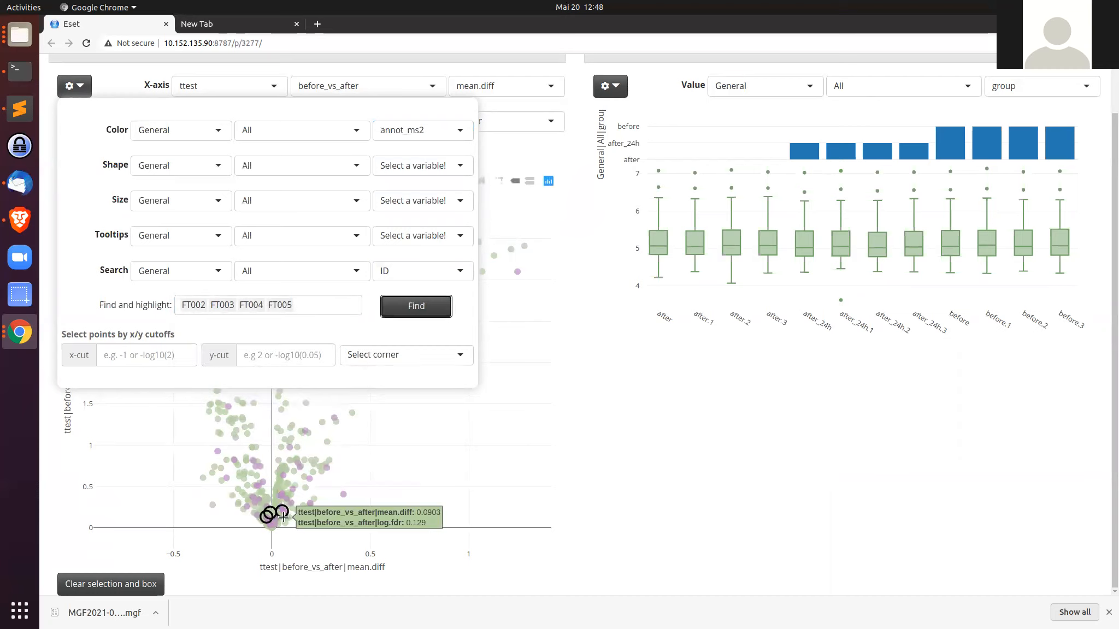
Step: Search annot_ms1 for glutam and highlight the STD_D,L-Glutamine;STD_L-Glutamine;D-Glutamine feature
click(423, 273)
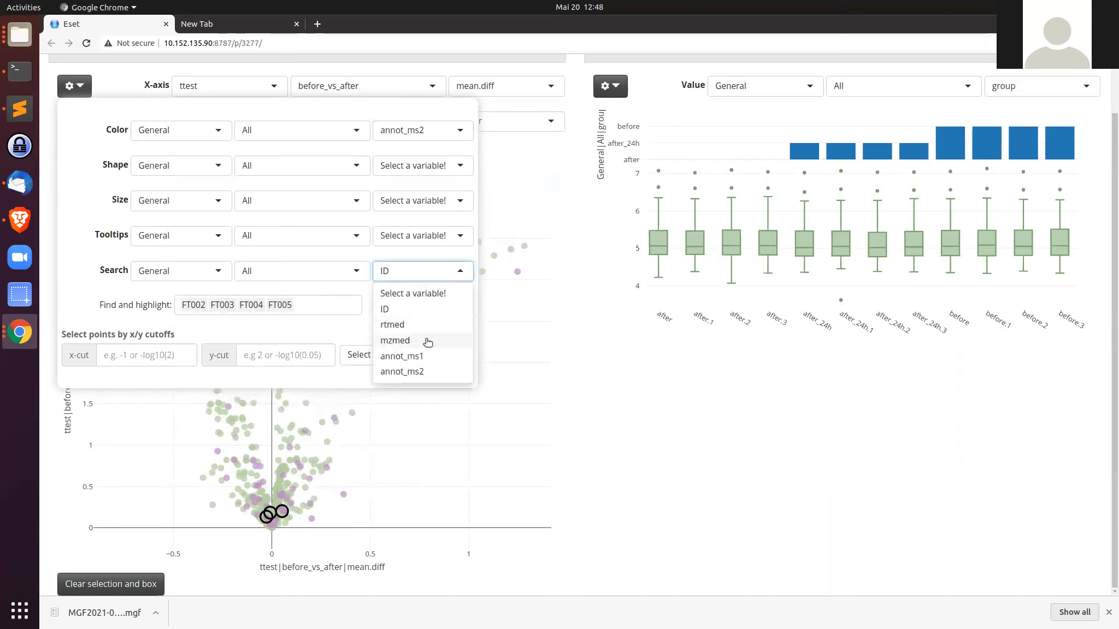
click(426, 356)
click(305, 306)
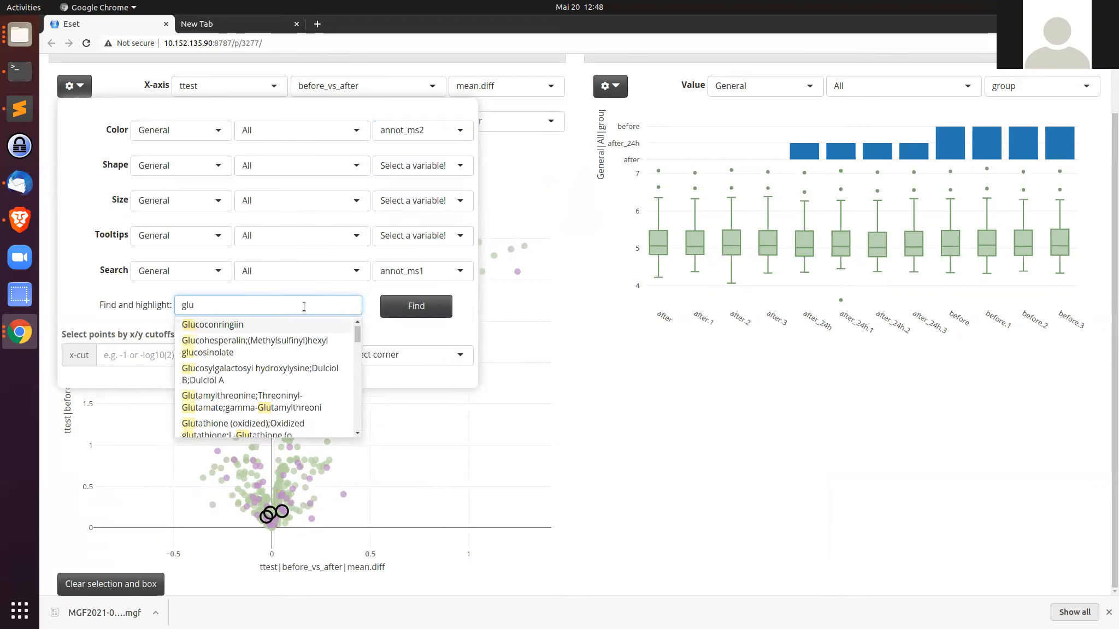
text(tam)
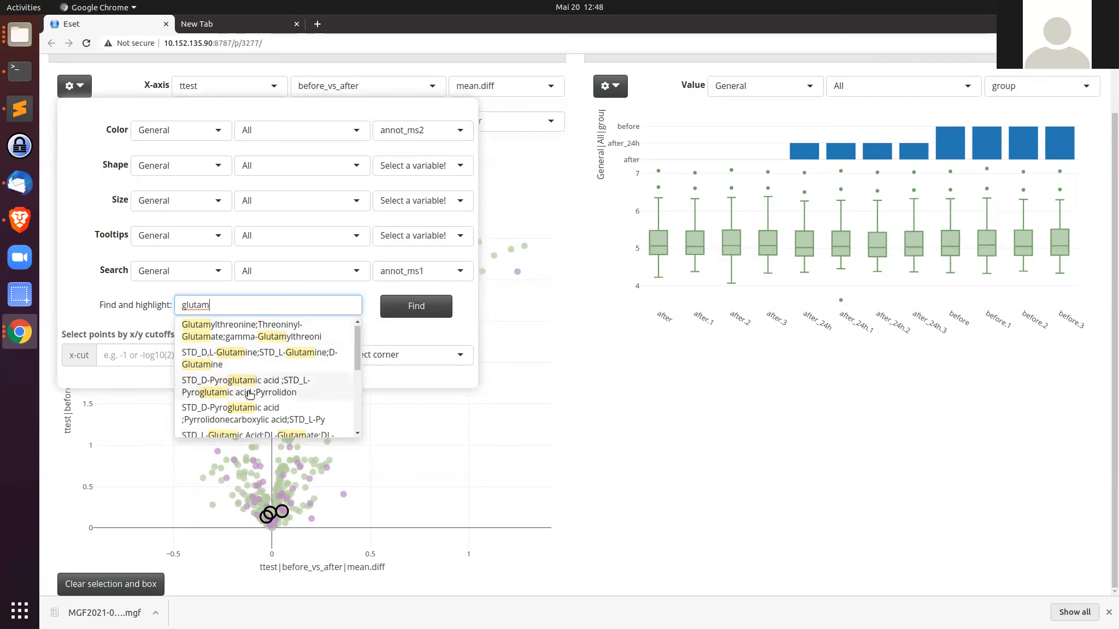
click(252, 359)
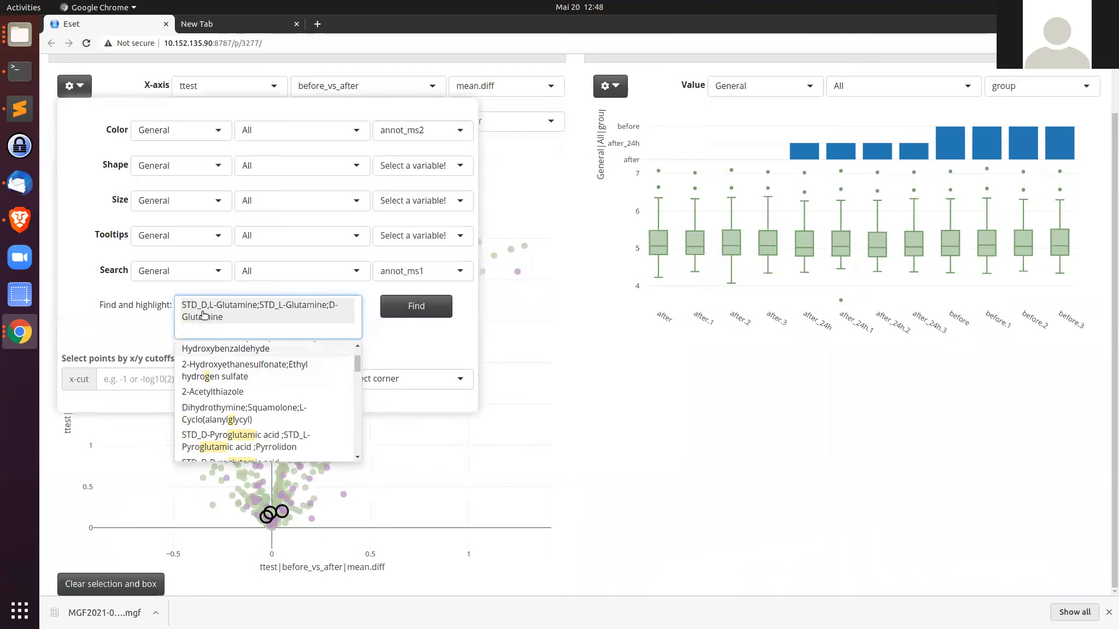
click(437, 306)
click(74, 85)
mouse_move(289, 447)
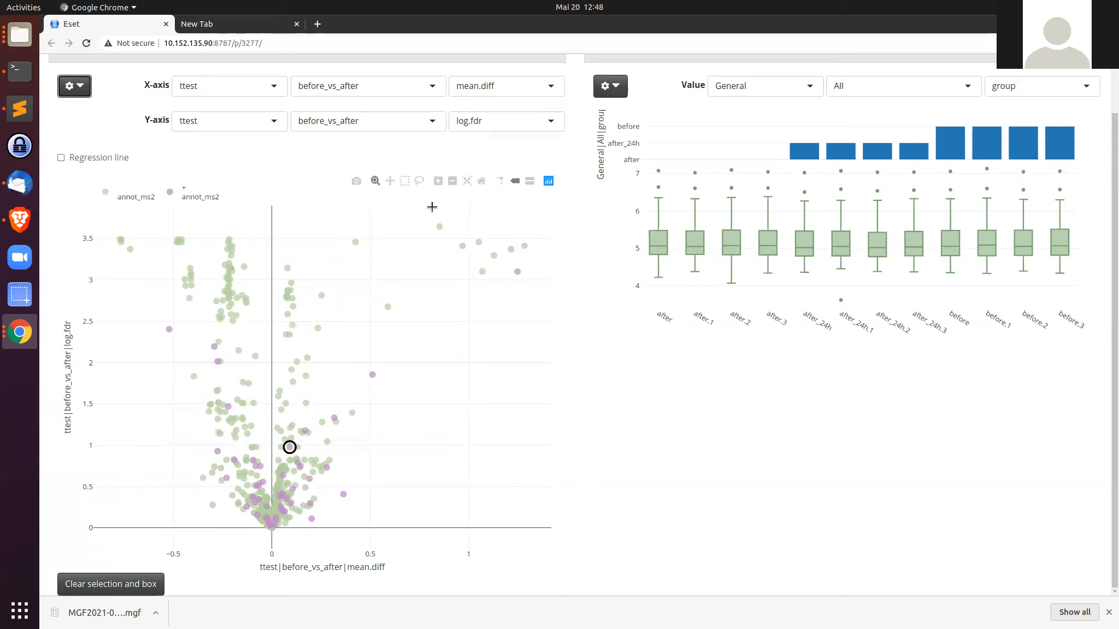
Step: Switch to the presentation in the other browser, present its summary slide, then return to the viewer
scroll(440, 248, up, 1)
scroll(440, 248, up, 1)
scroll(462, 243, up, 1)
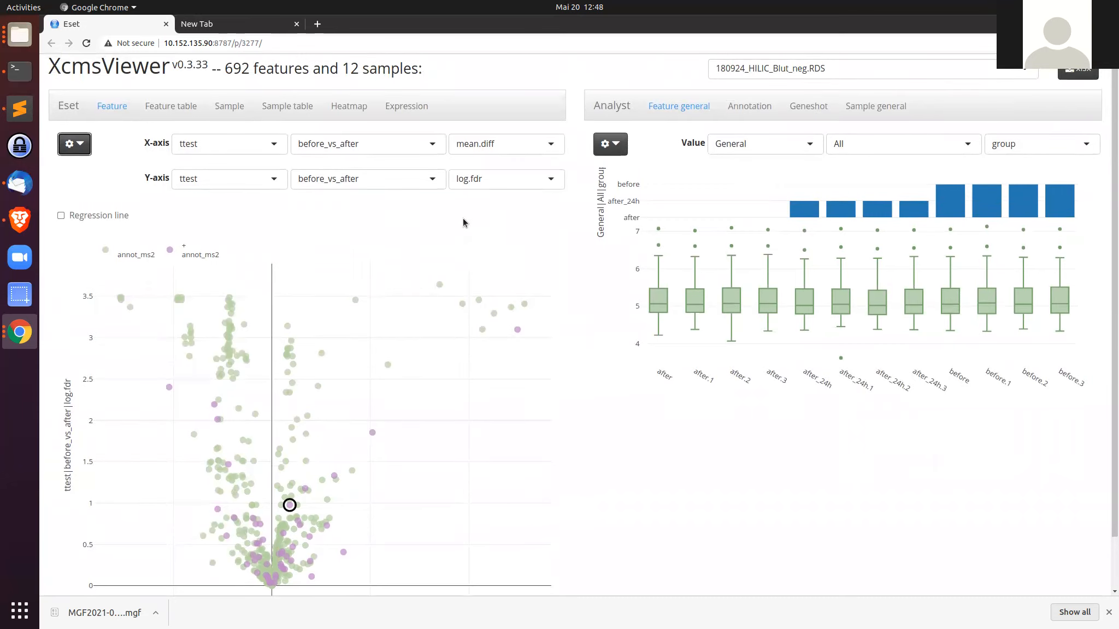
click(18, 220)
drag(1118, 153, 306, 8)
click(109, 250)
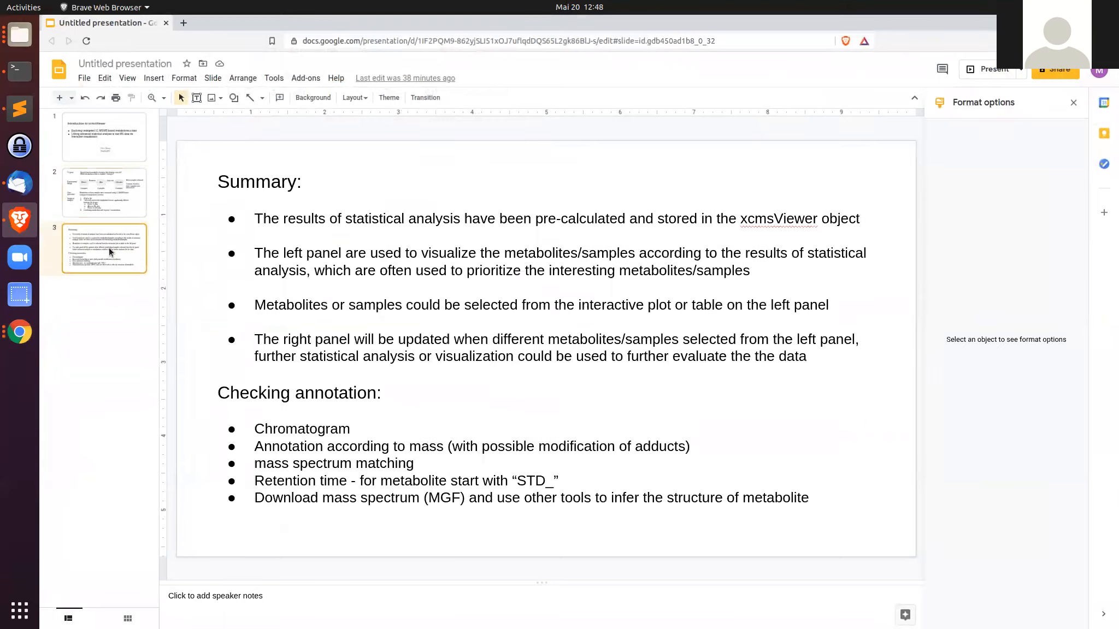
click(986, 73)
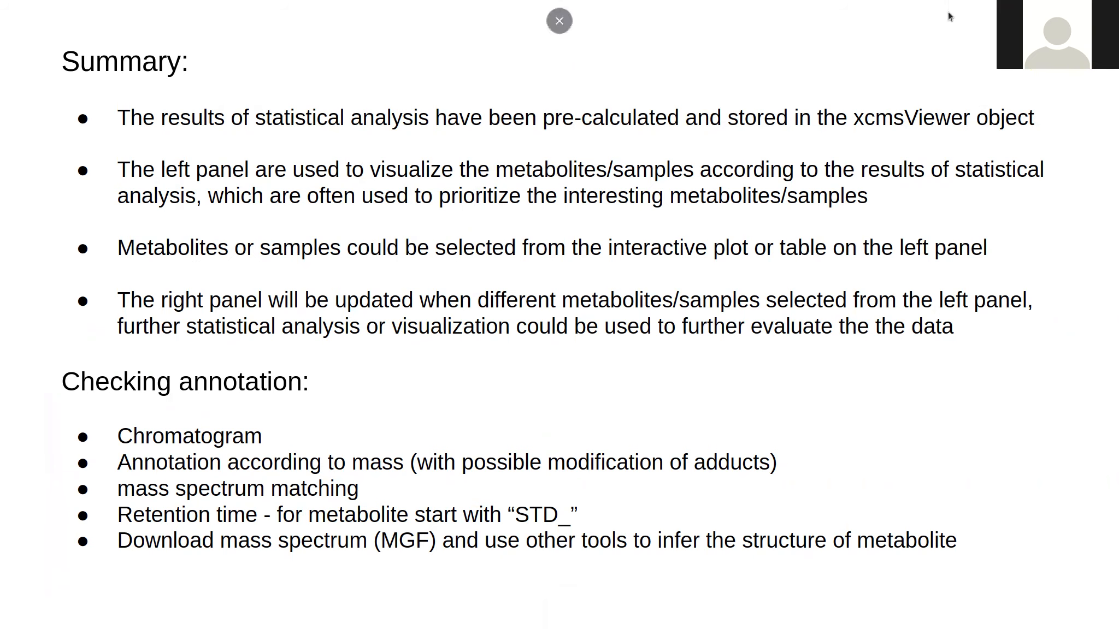
click(558, 38)
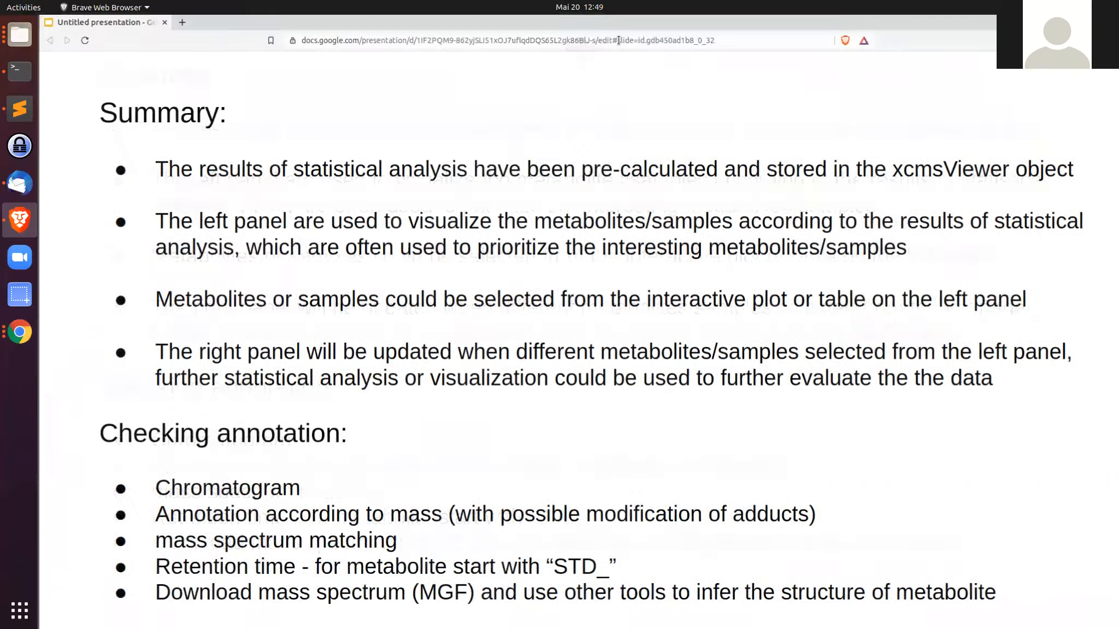
key(alt+Tab)
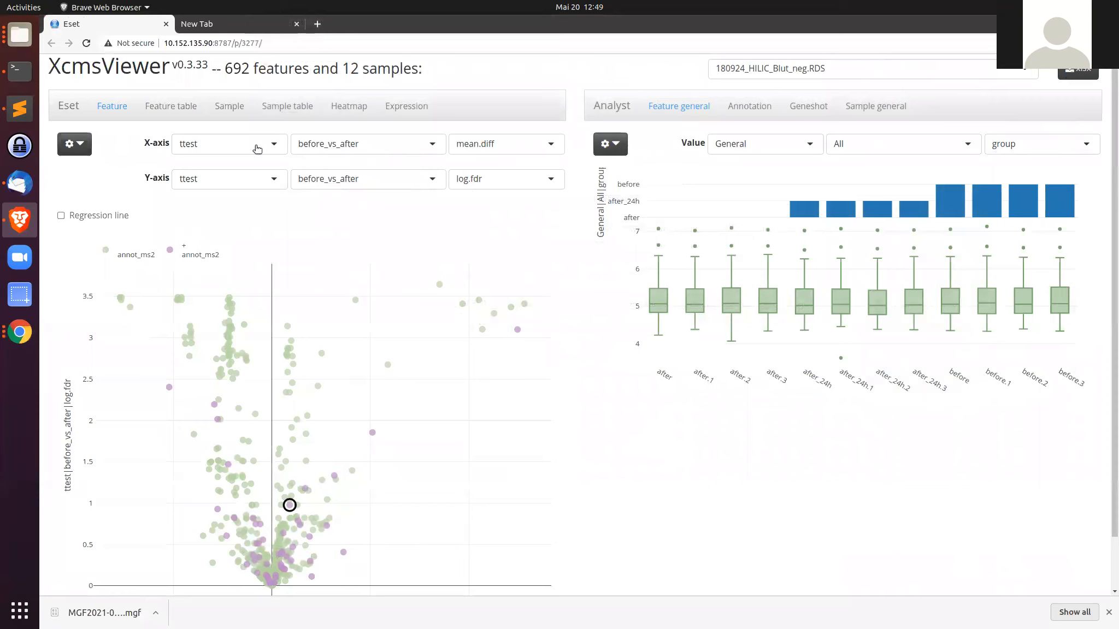
Step: Plot the troponin_I correlation with Cor R on the x-axis against logP on the y-axis
click(255, 147)
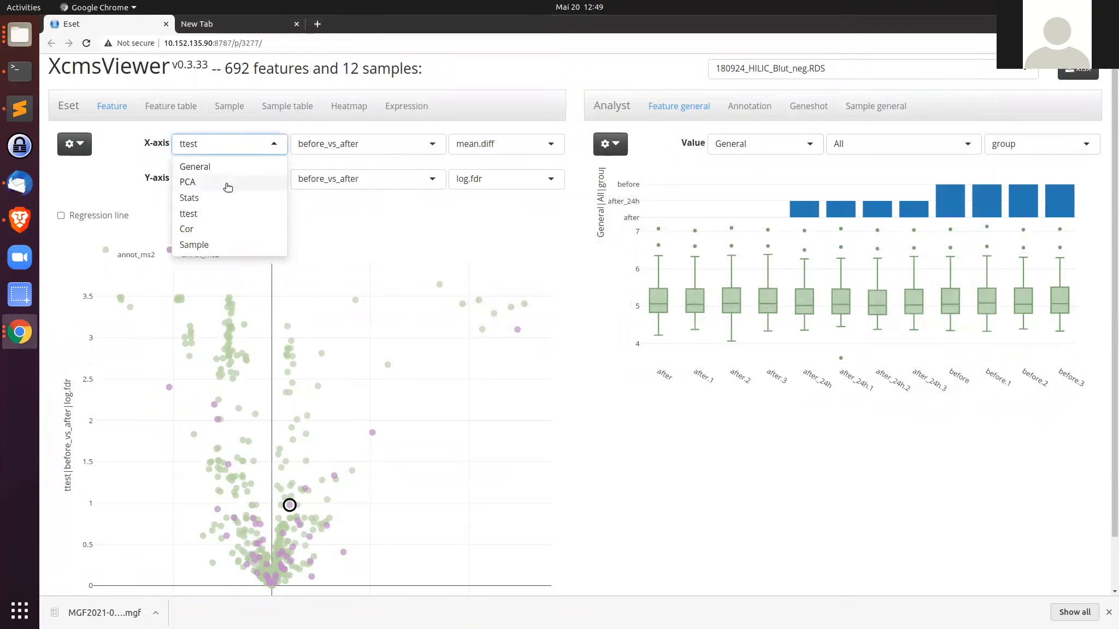
click(216, 230)
click(230, 180)
click(222, 260)
click(356, 146)
click(353, 165)
click(357, 179)
click(358, 201)
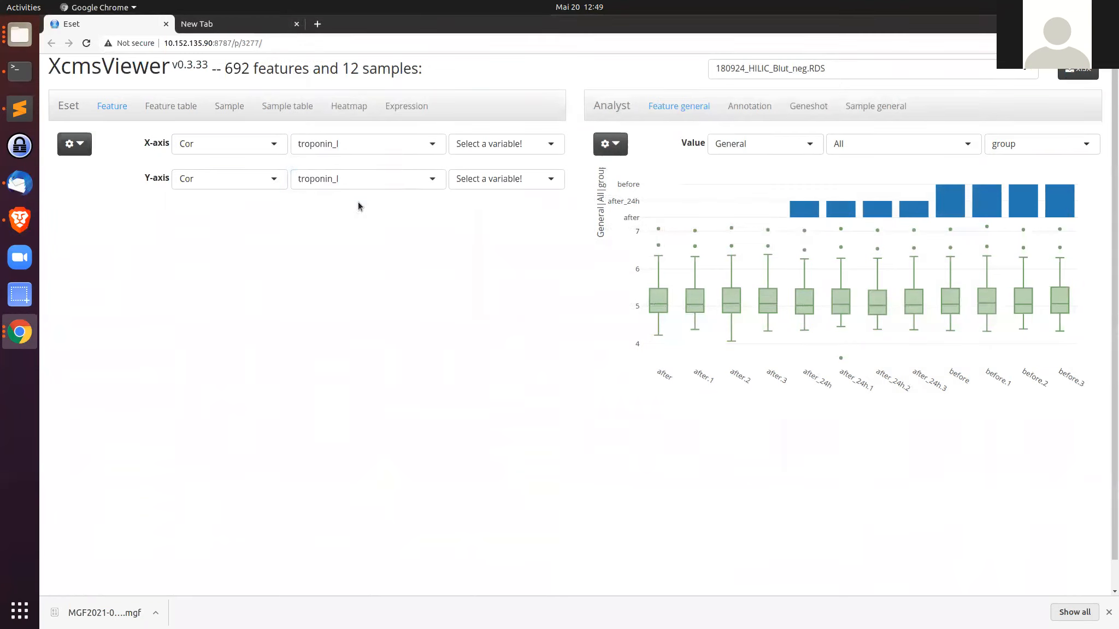
click(471, 149)
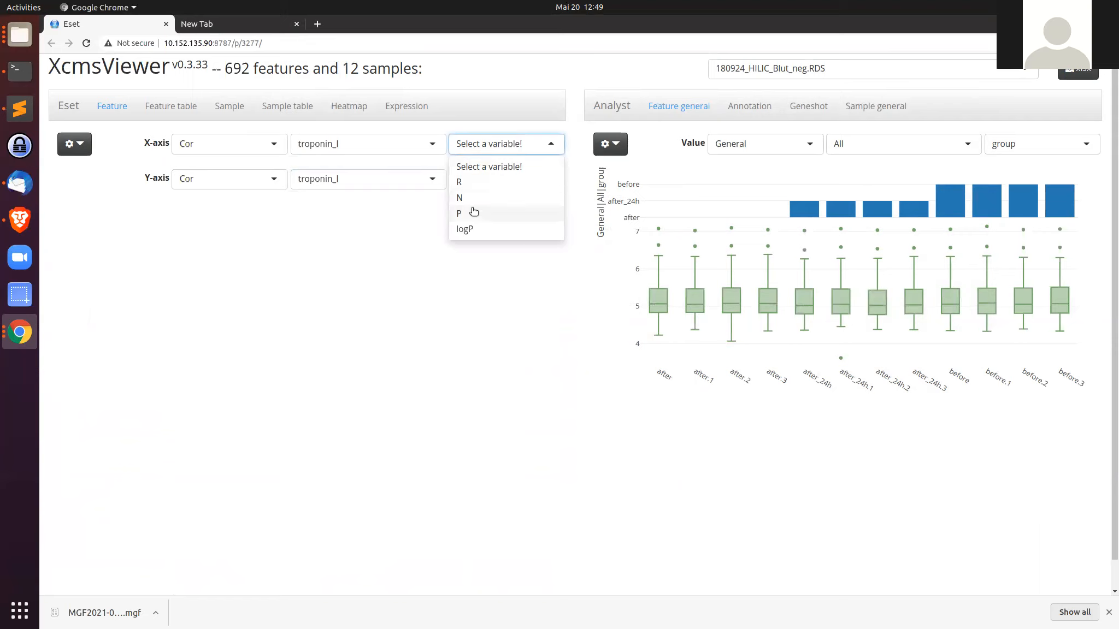
click(476, 182)
click(479, 181)
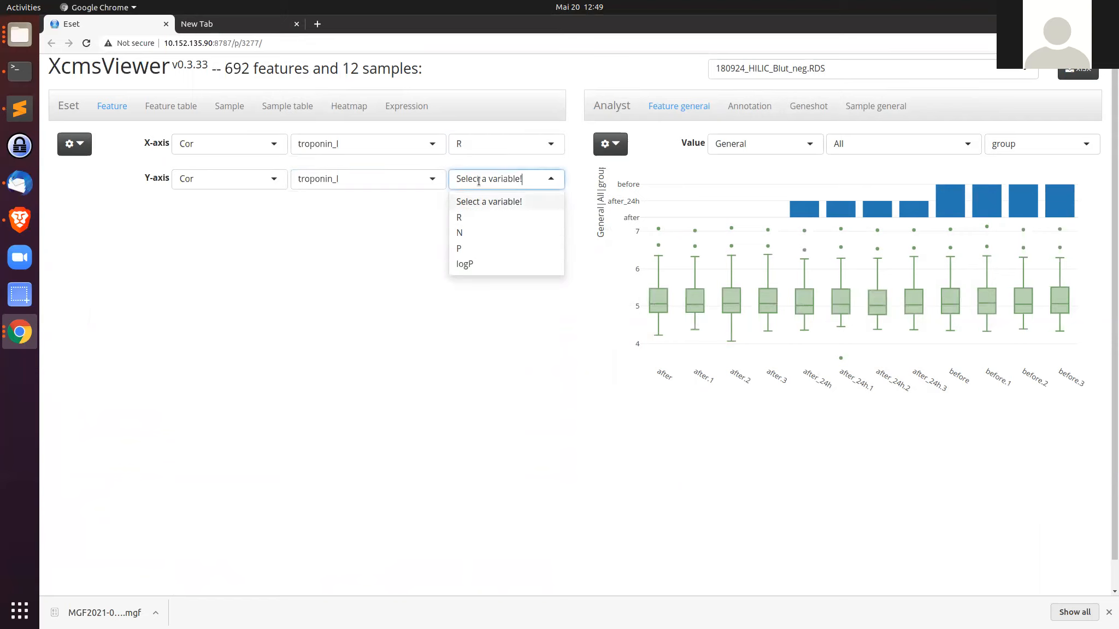
click(484, 263)
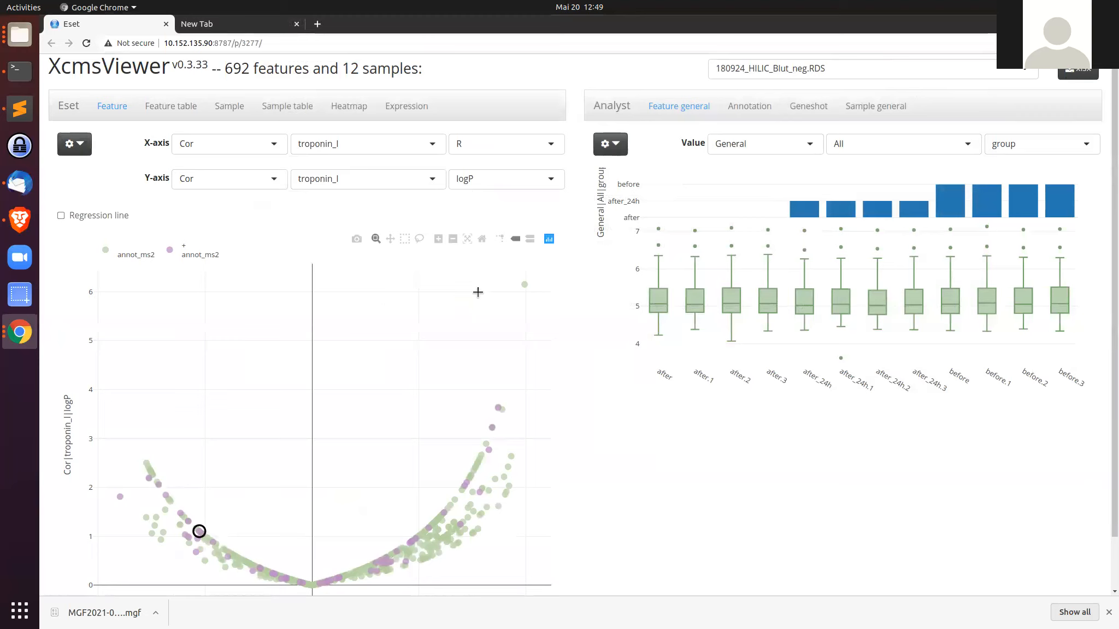
Step: Box-select the isolated feature at the top right of the troponin_I correlation plot
mouse_move(521, 295)
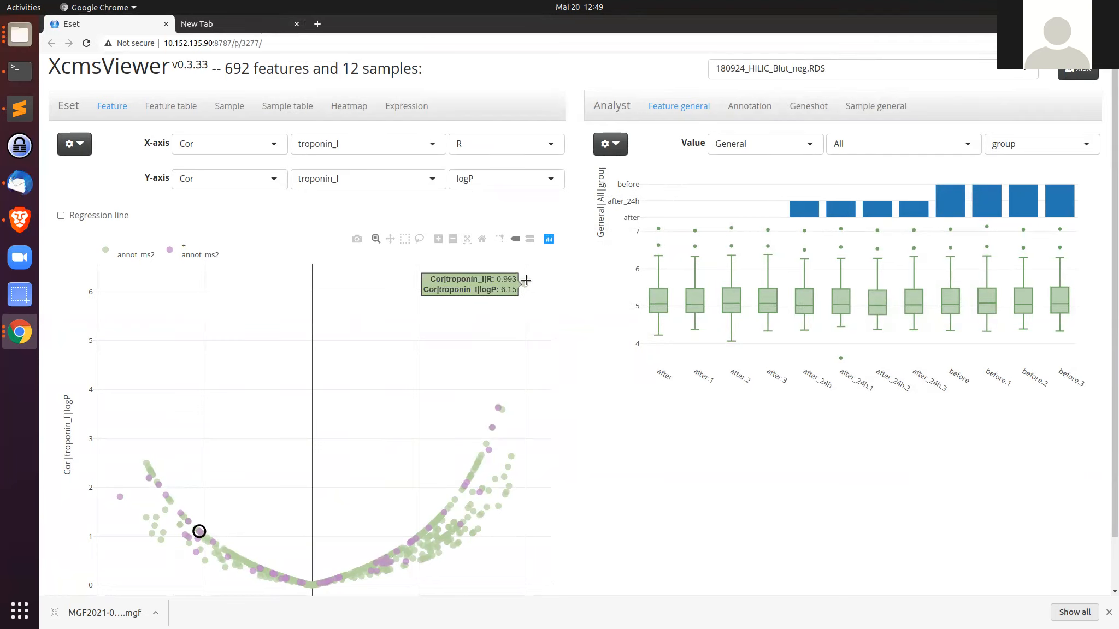
click(405, 243)
drag(505, 309, 533, 274)
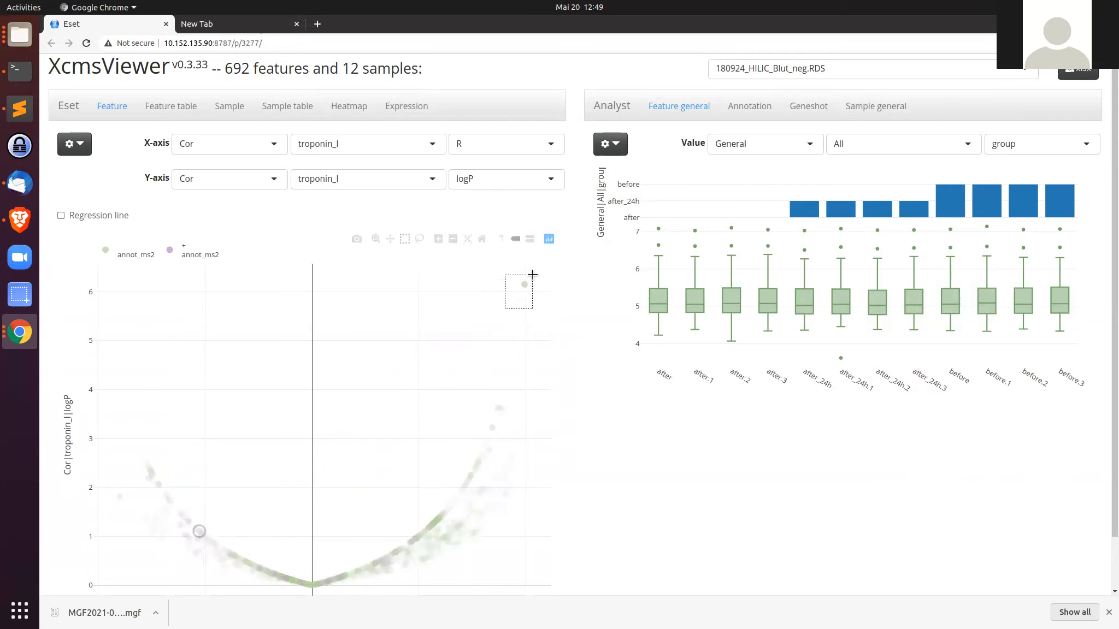
mouse_move(666, 319)
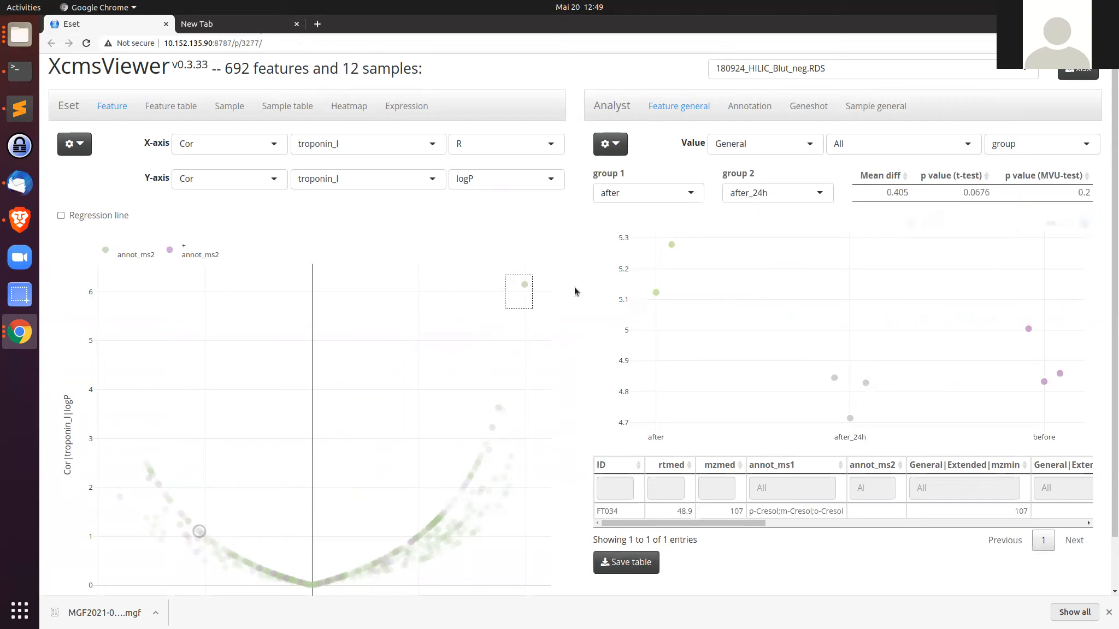
Step: Plot the selected feature's abundance against troponinI, switching the regression line on and back off
mouse_move(526, 298)
click(1027, 146)
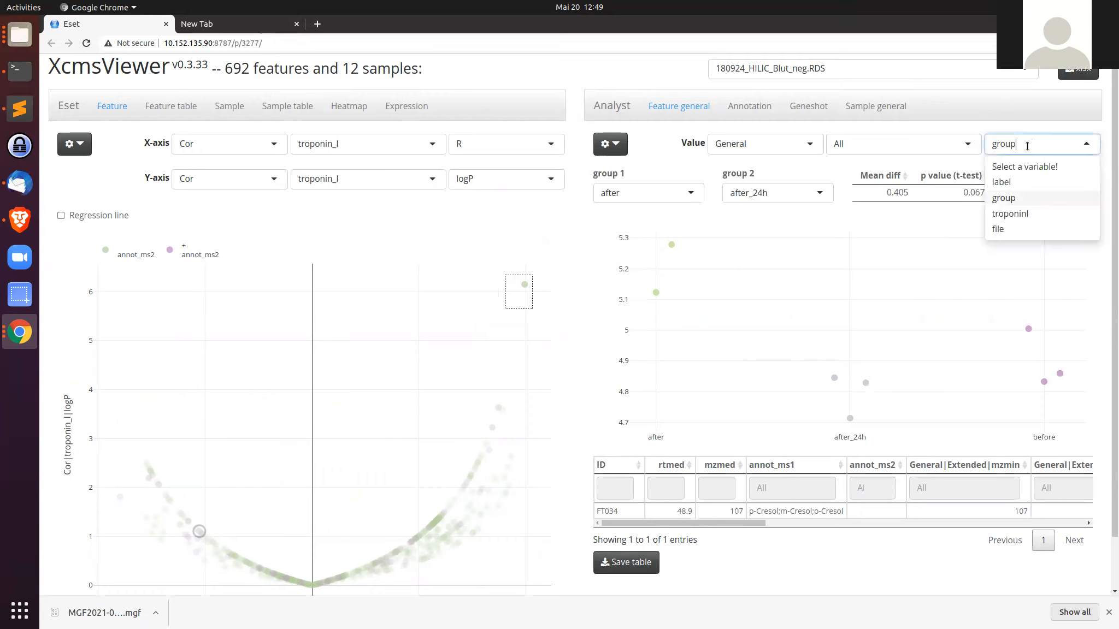
click(1012, 214)
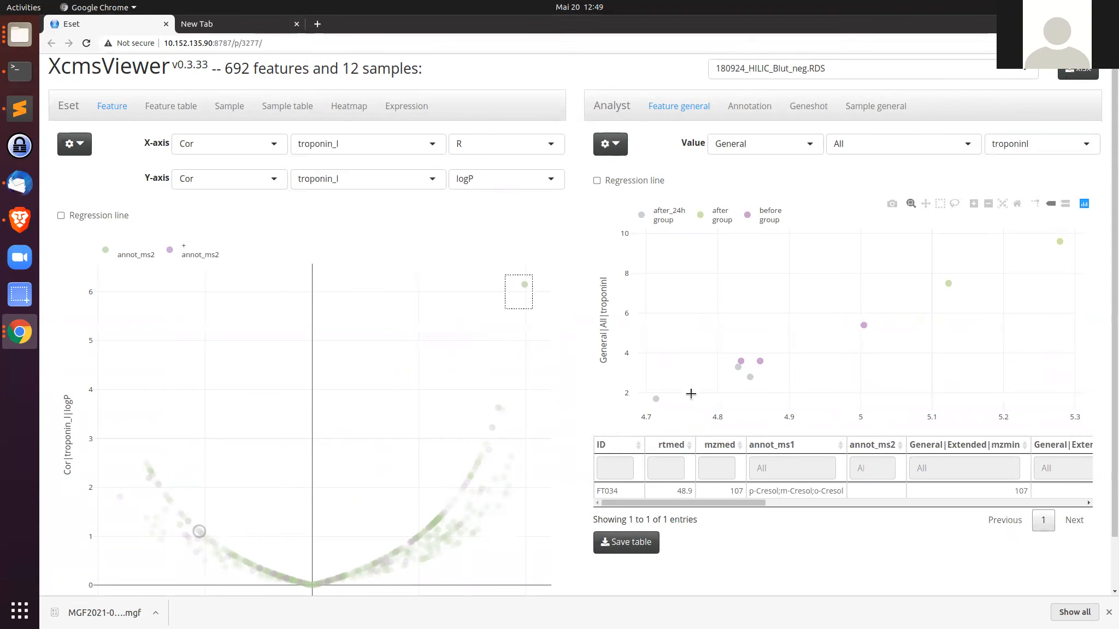
click(597, 180)
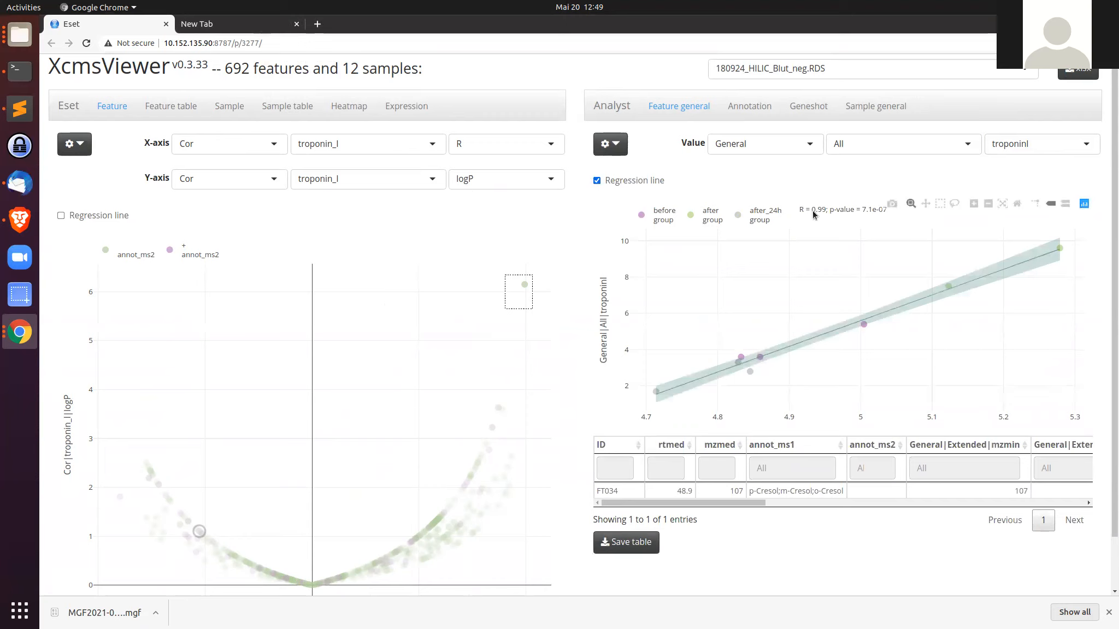
click(598, 181)
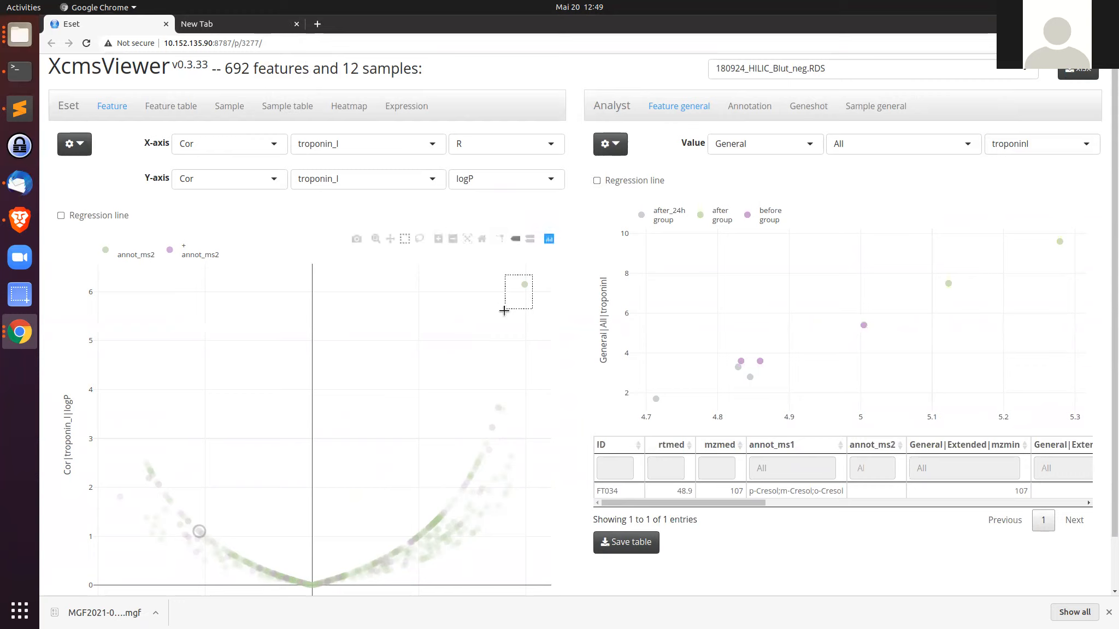
Step: Clear the plot selection and set both axes of the feature plot to Sample with Auto
double_click(450, 341)
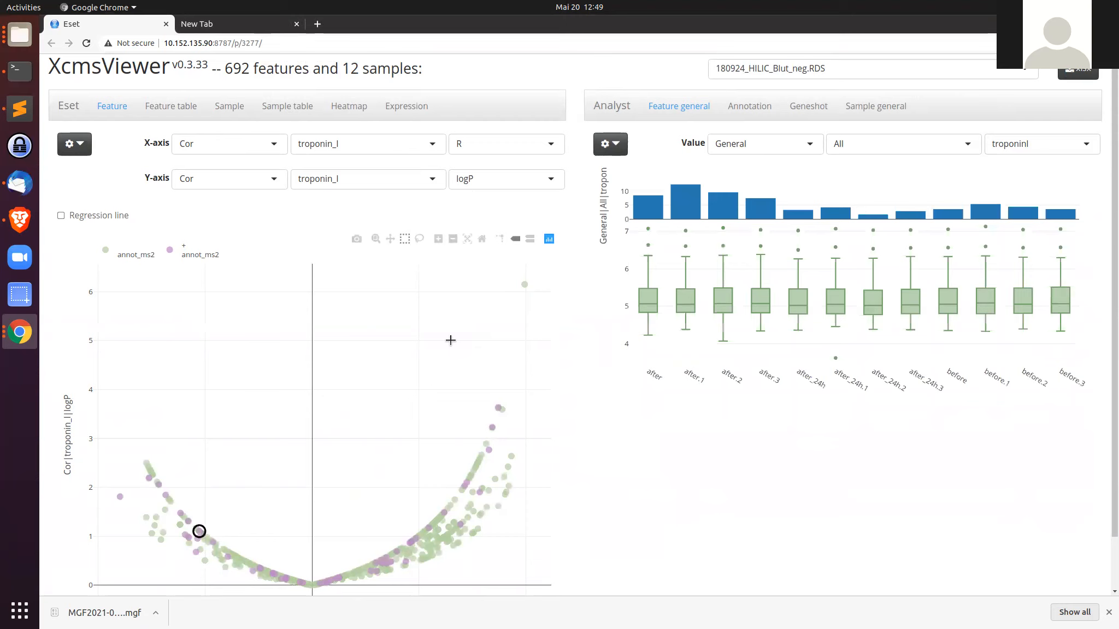
click(265, 144)
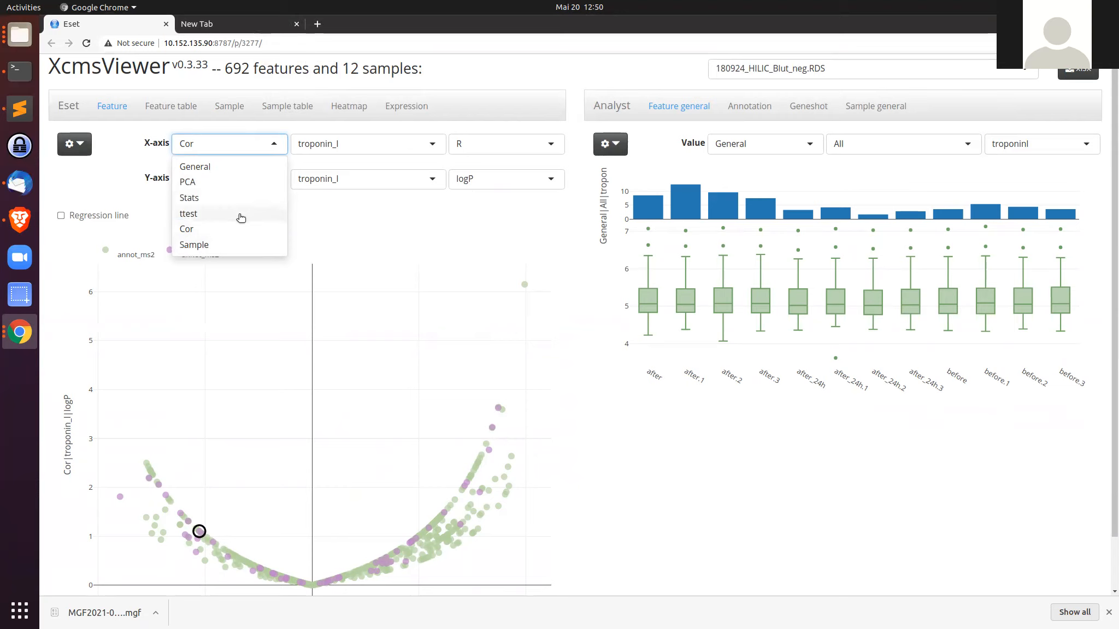
click(237, 245)
click(254, 182)
click(232, 279)
click(353, 137)
click(347, 167)
click(348, 175)
click(344, 201)
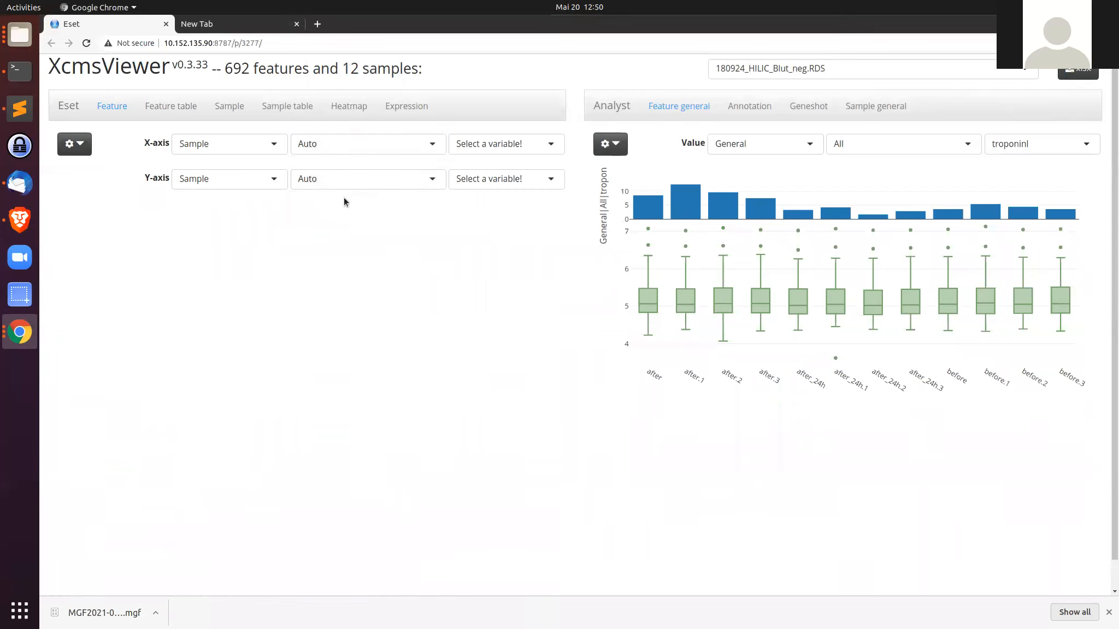
Step: Plot sample after on the x-axis against sample after_24h on the y-axis
click(497, 144)
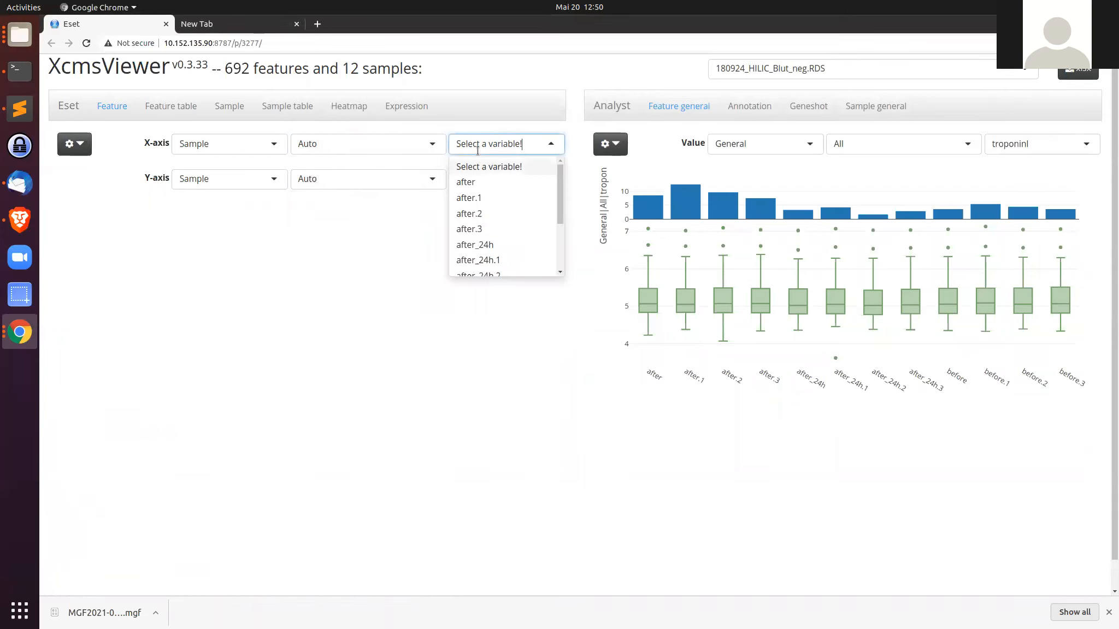
click(485, 182)
click(493, 179)
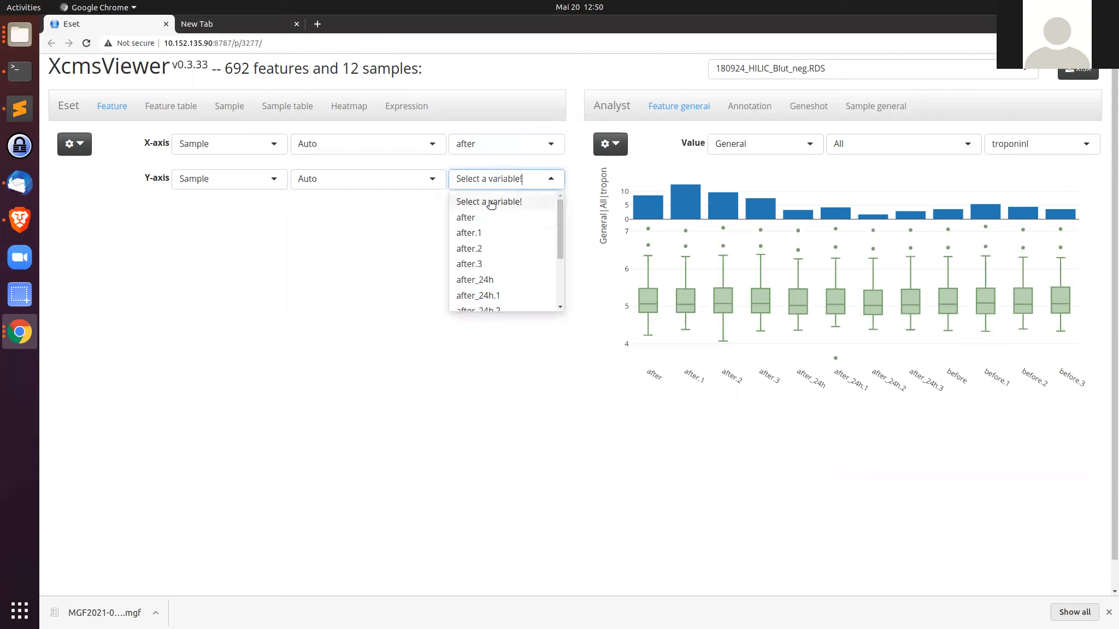
click(492, 280)
scroll(426, 285, down, 1)
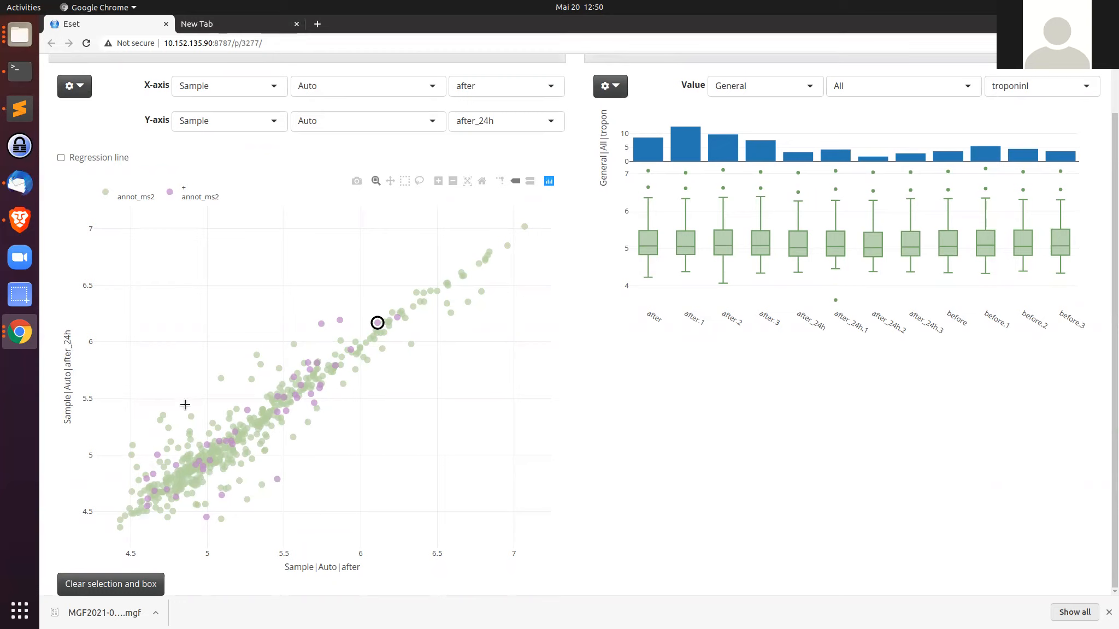
Step: Lasso-select the features lying above the diagonal in the after versus after_24h plot
click(419, 181)
mouse_move(322, 307)
mouse_down()
mouse_move(136, 422)
mouse_move(143, 454)
mouse_move(306, 356)
mouse_move(348, 315)
mouse_move(316, 306)
mouse_up()
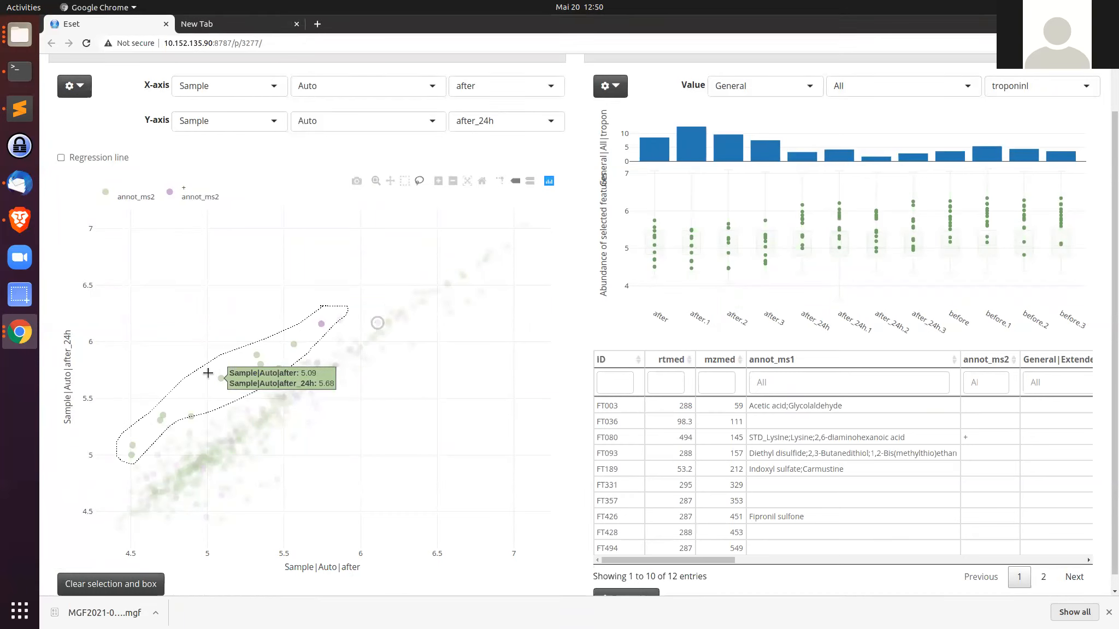
scroll(176, 177, up, 2)
Step: Open the feature table of the selection and select the FT080 lysine feature
click(171, 106)
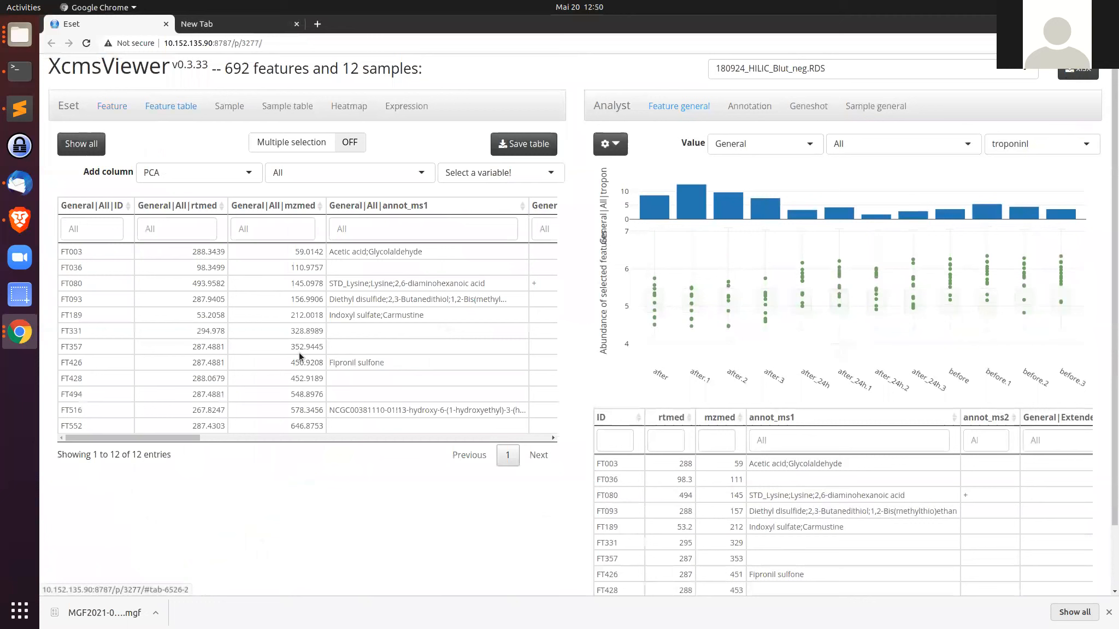
click(361, 284)
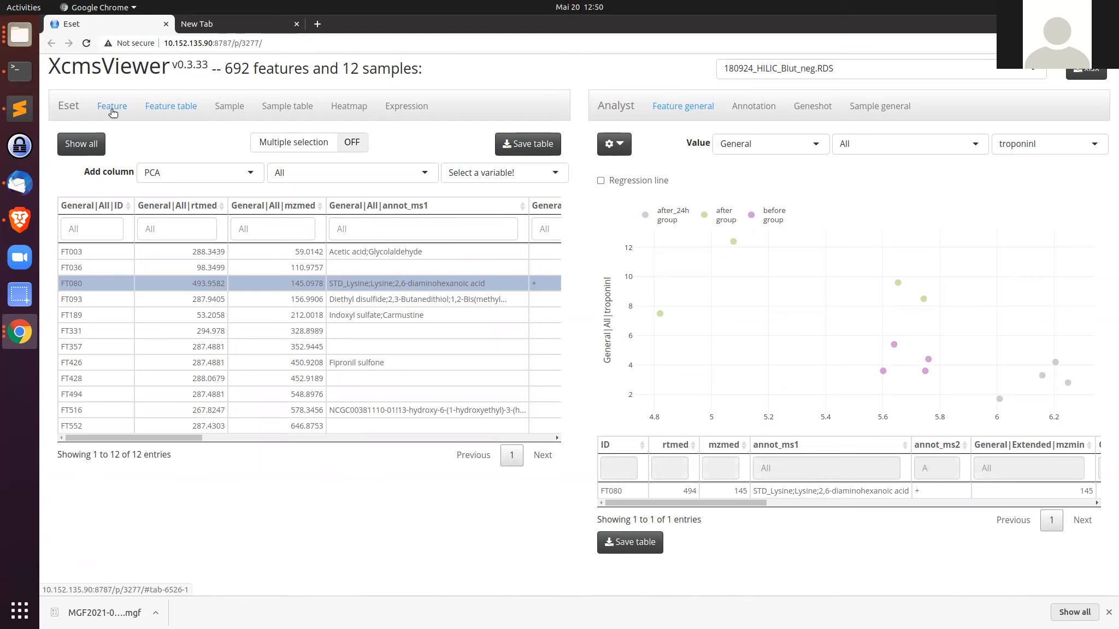
Step: Switch to the presentation in the other browser and present its summary slide
drag(1118, 202, 528, 7)
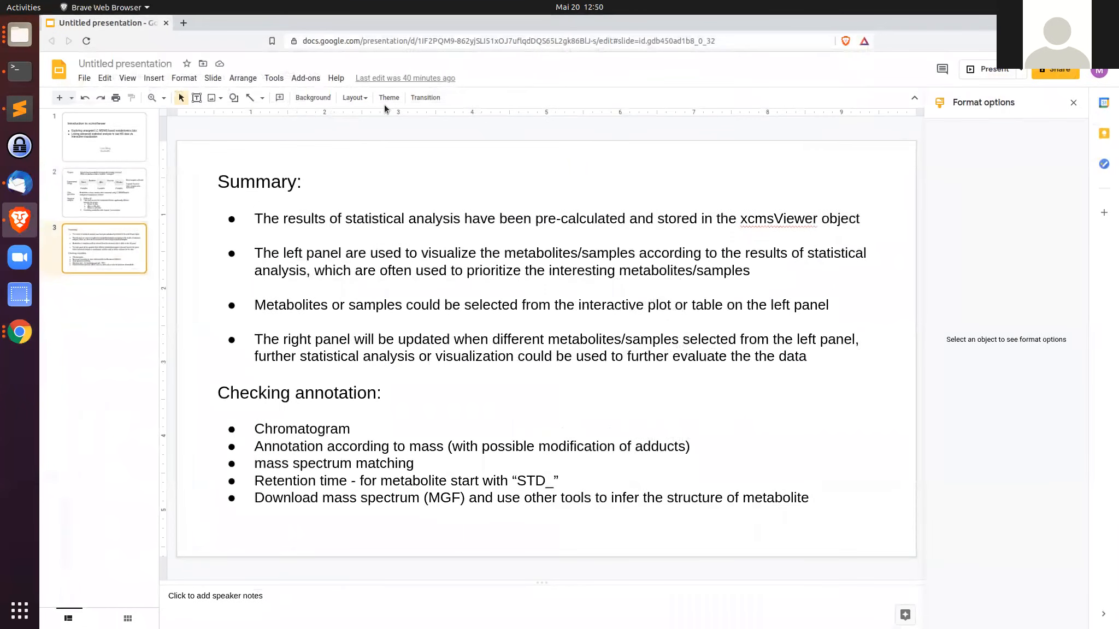
click(985, 76)
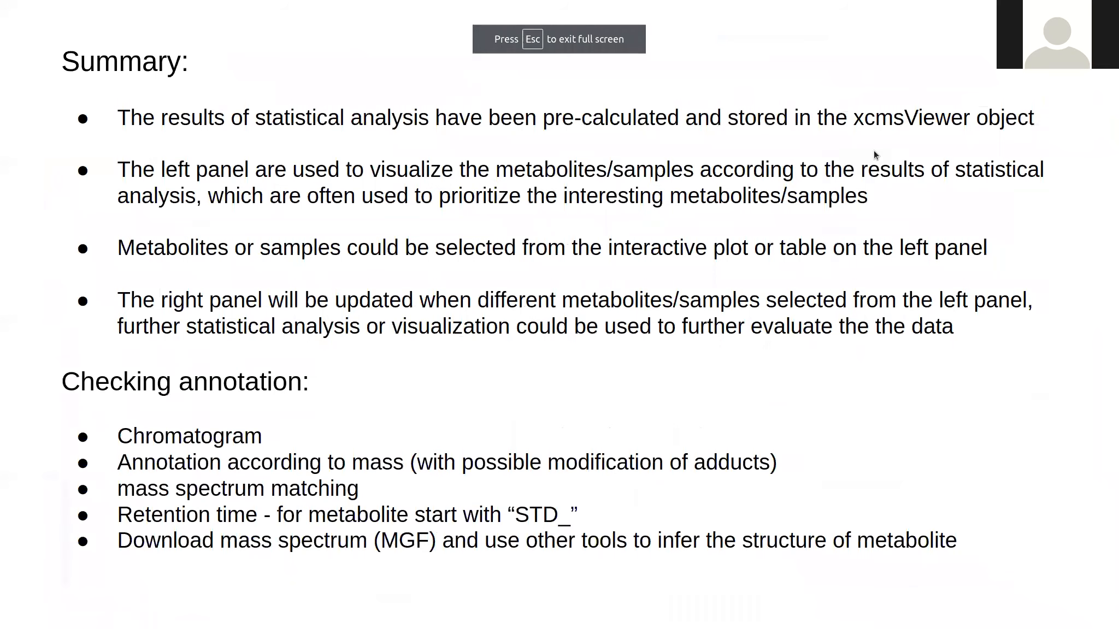